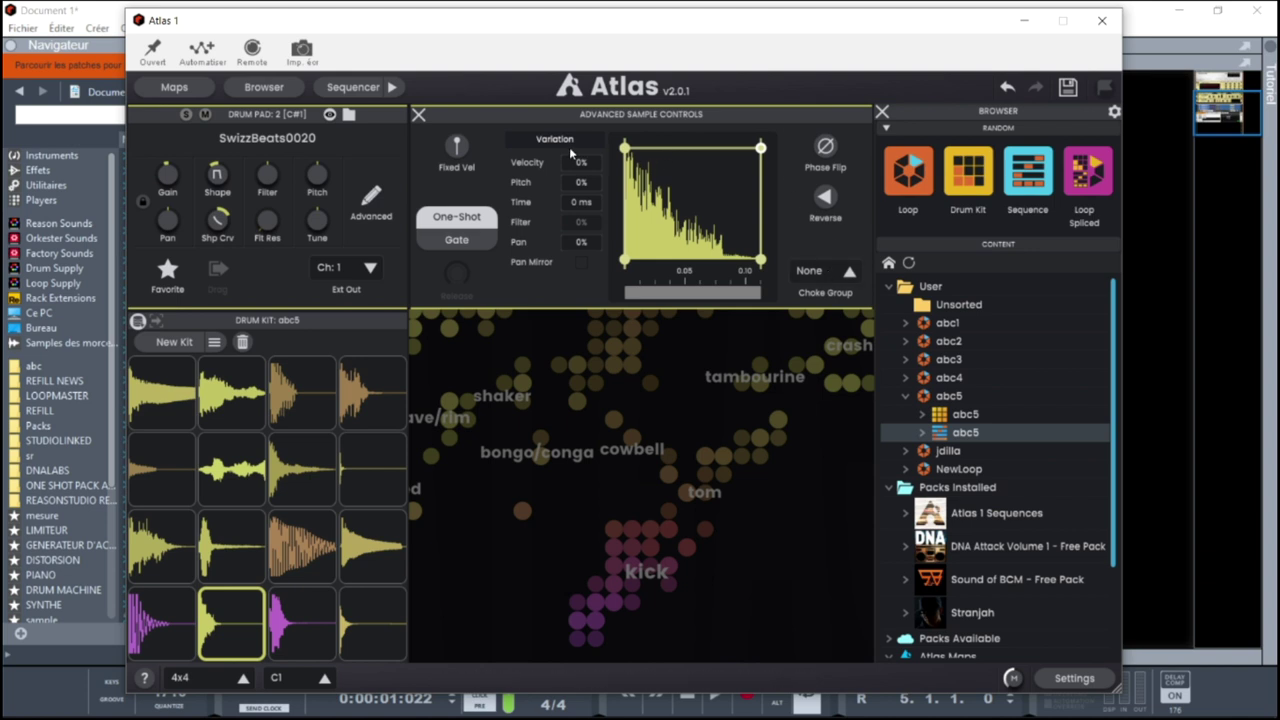
- Close the advanced sample controls and open the sequencer, auditioning the first three top-row drum pads on the way
left_click(418, 116)
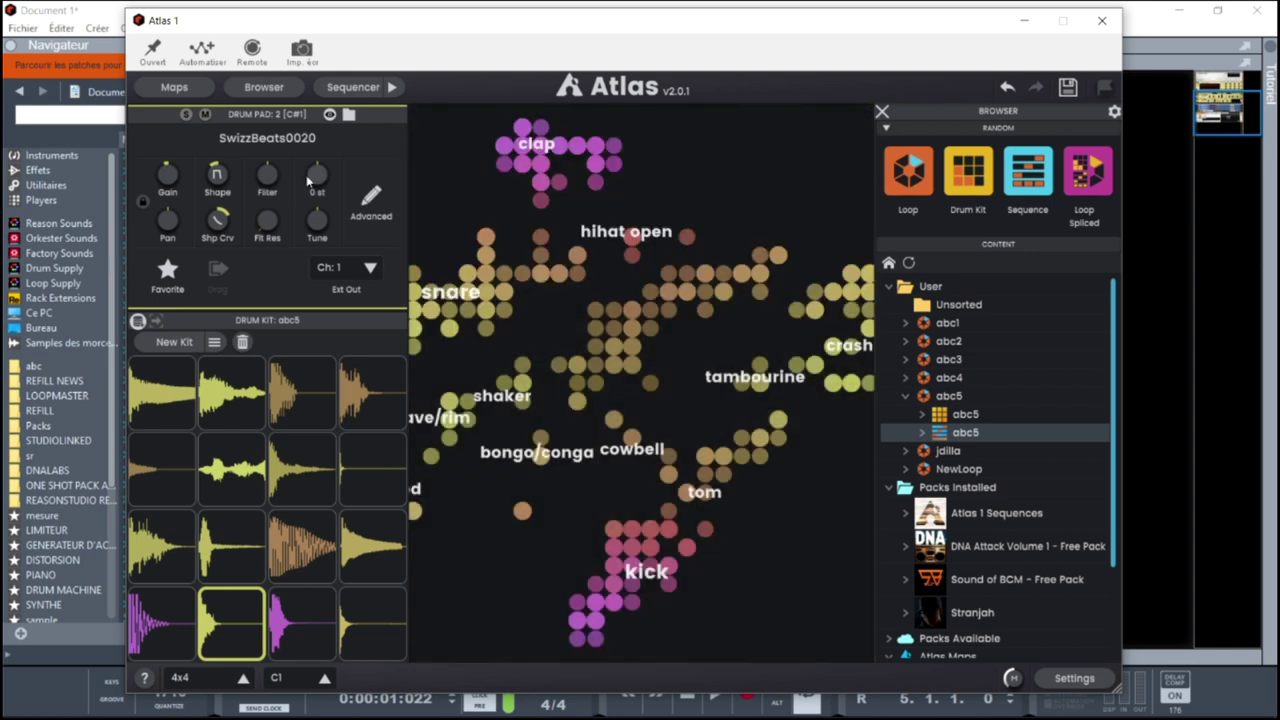
left_click(155, 390)
left_click(230, 390)
left_click(300, 392)
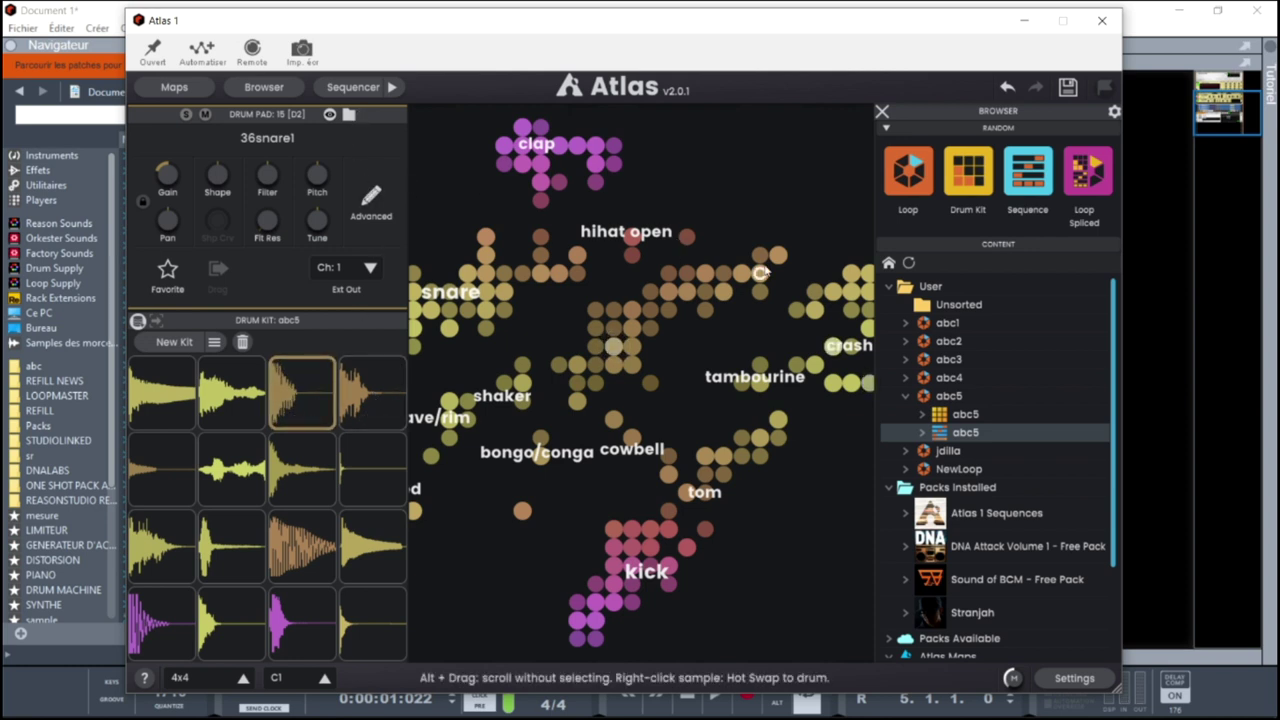
left_click(344, 88)
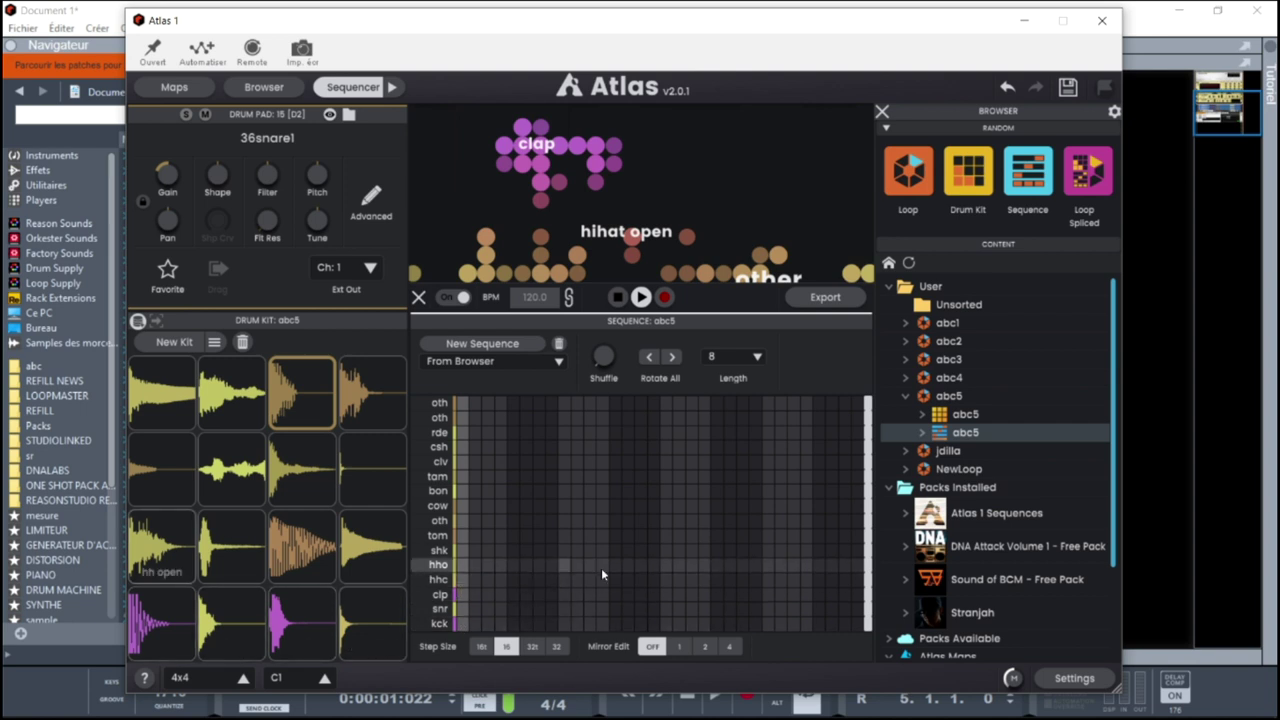
- Try sequence lengths of 16, 8 and 4, and return the length to 8
left_click(758, 358)
left_click(745, 419)
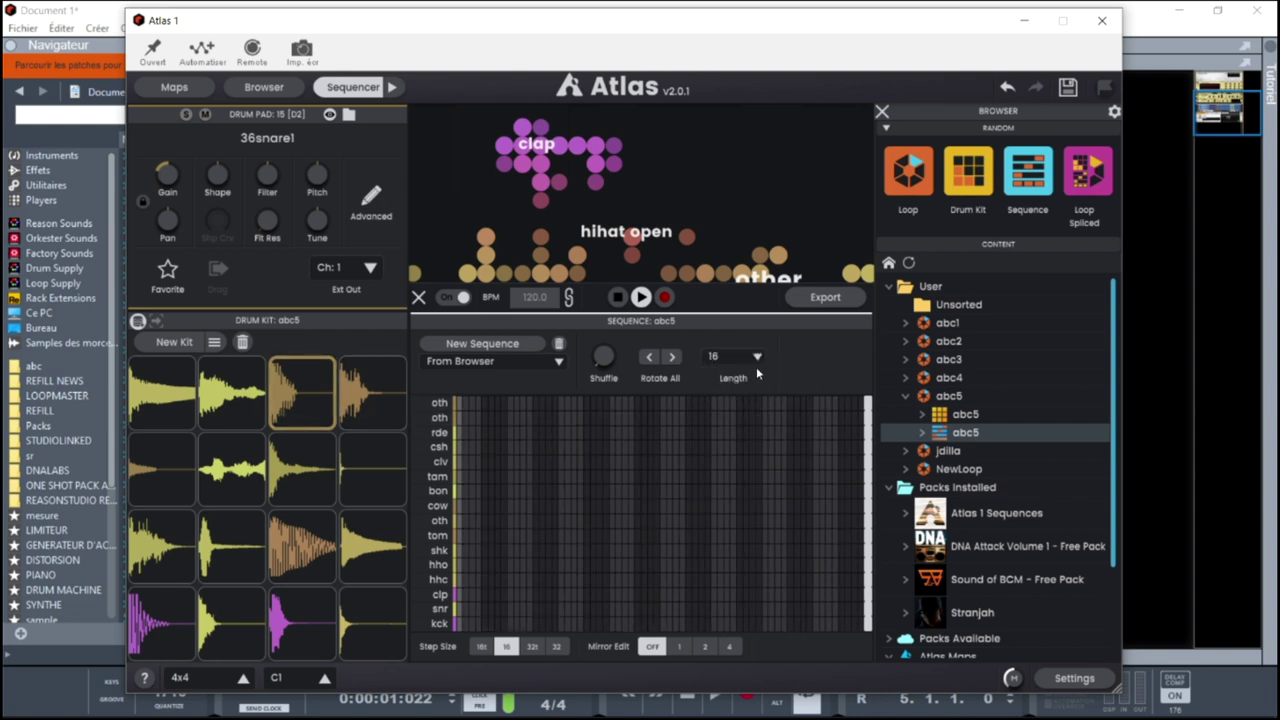
left_click(756, 364)
left_click(751, 387)
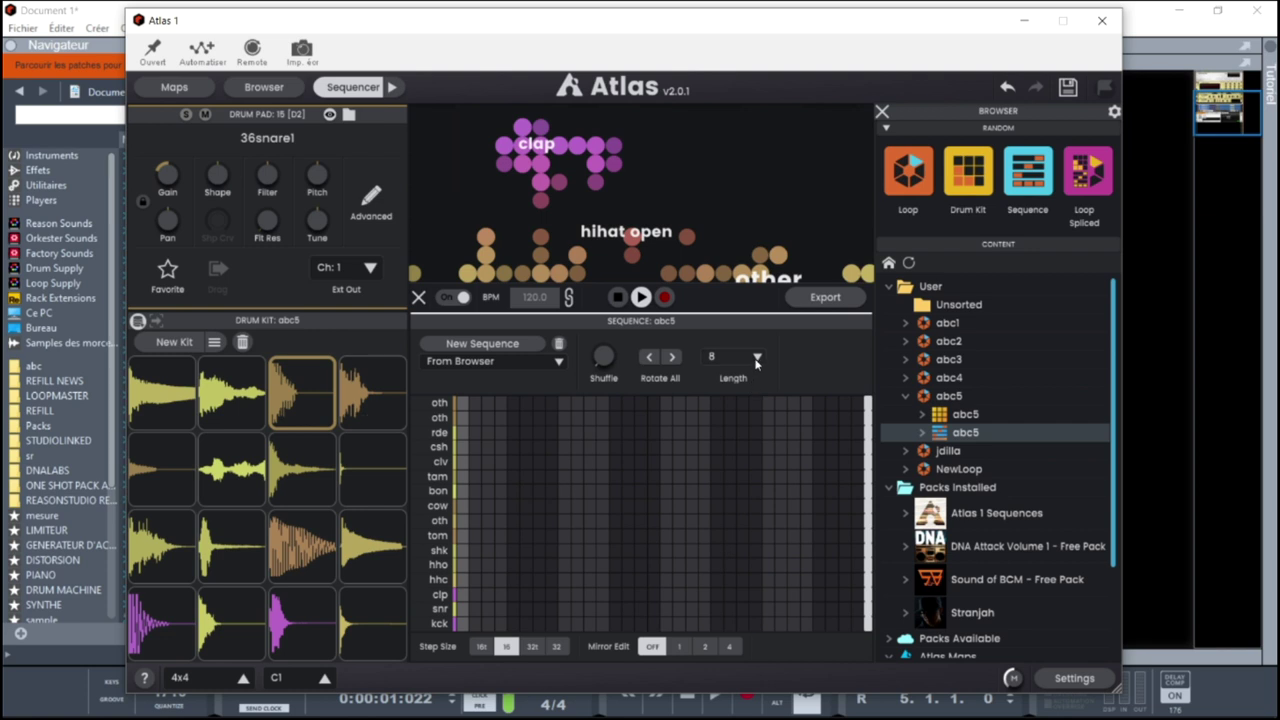
left_click(757, 362)
left_click(743, 379)
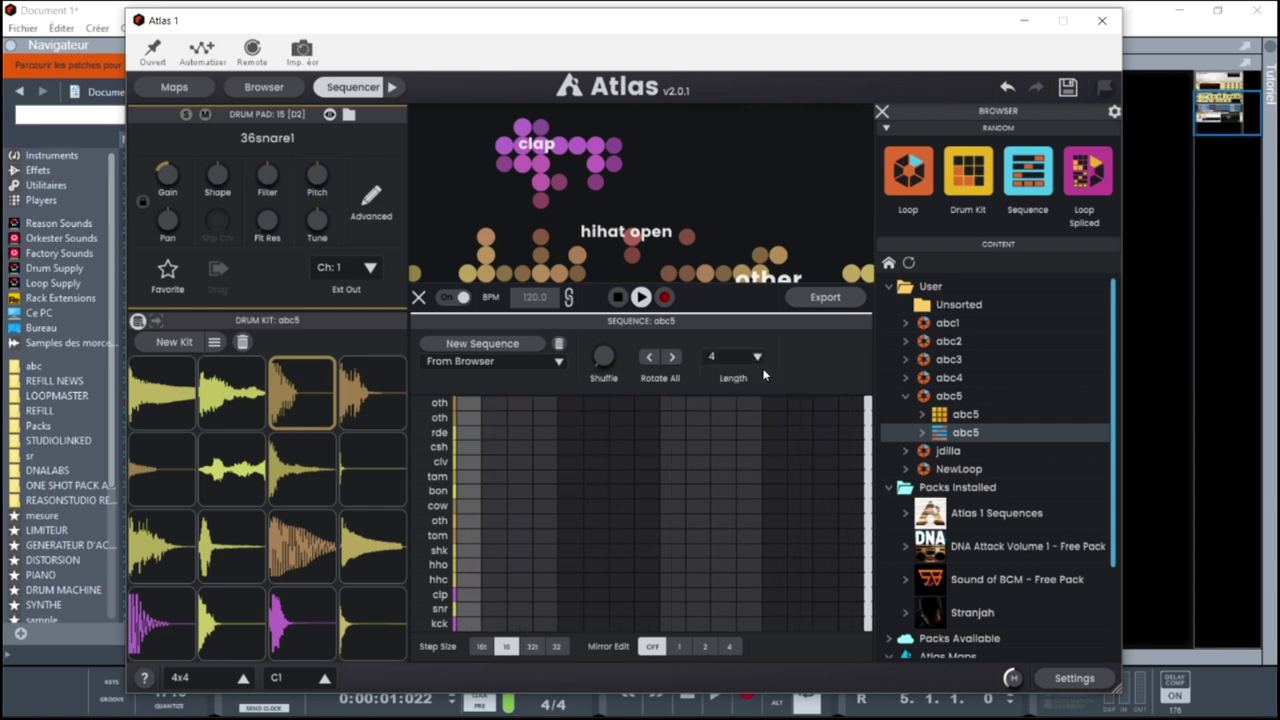
left_click(758, 360)
left_click(751, 385)
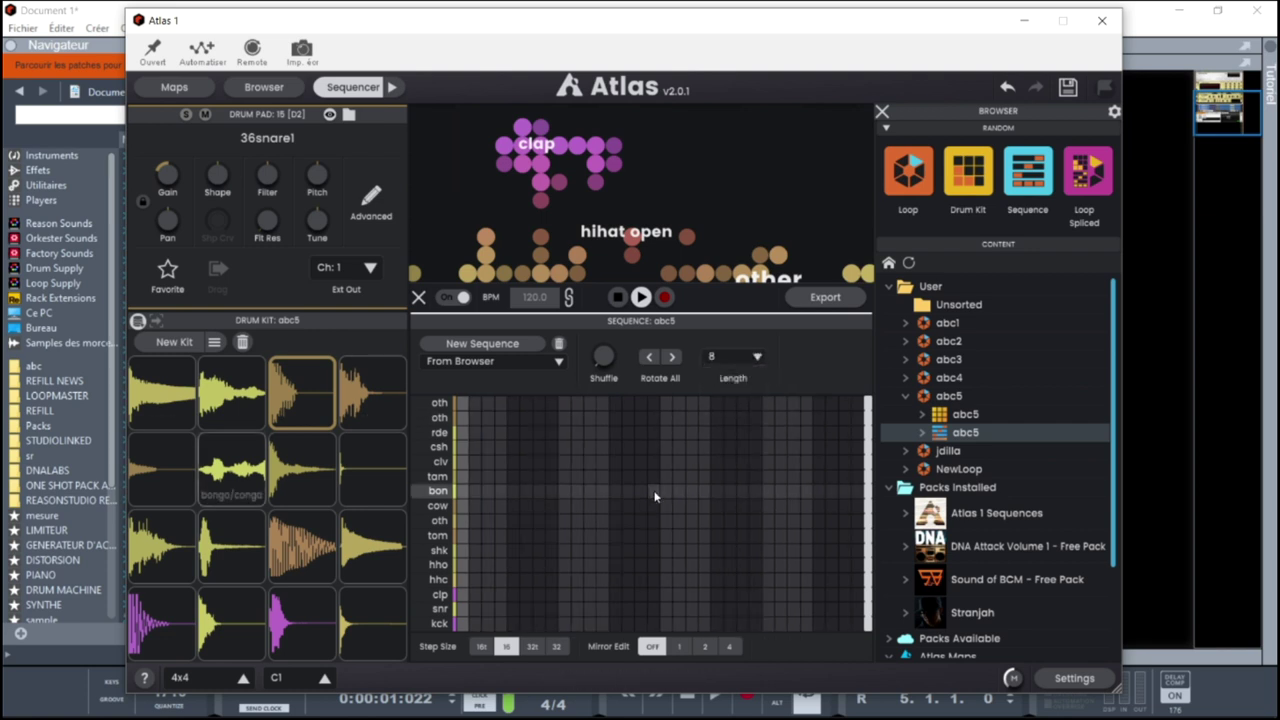
- With Mirror Edit set to every beat, add closed hi-hat notes on each beat's first and third 16th steps, raising the third-step velocities
left_click(438, 579)
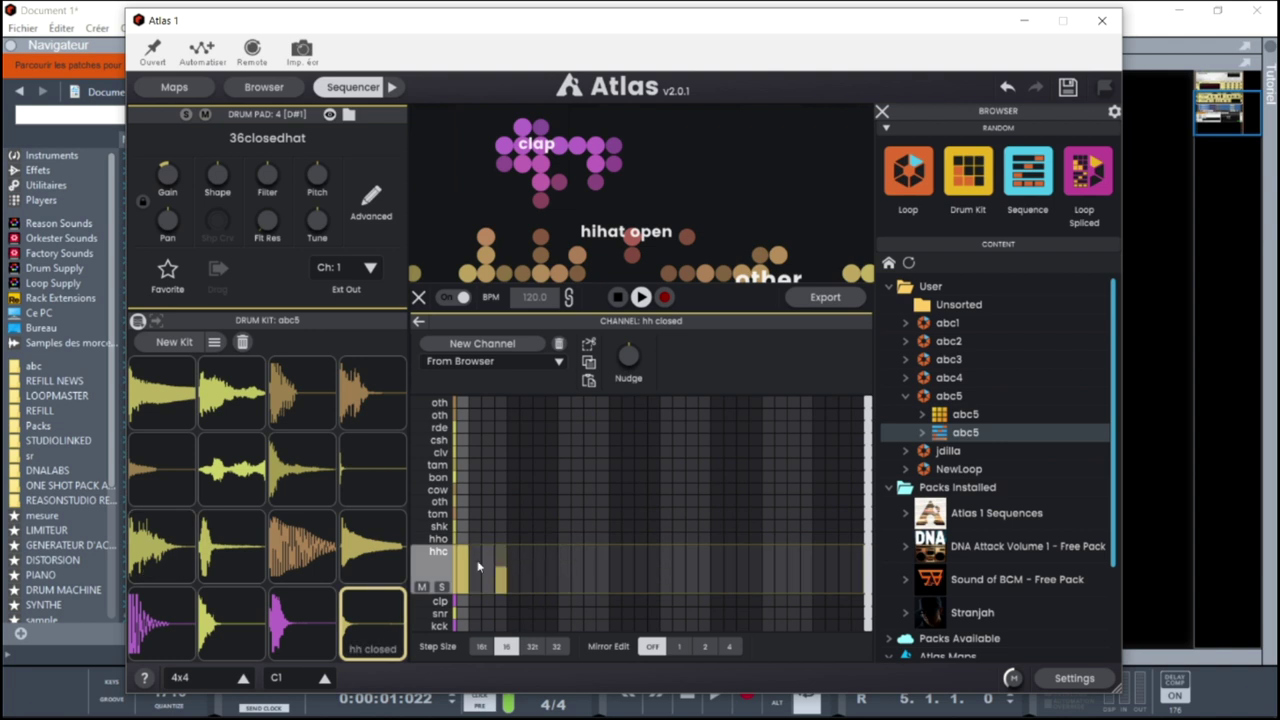
left_click(487, 568)
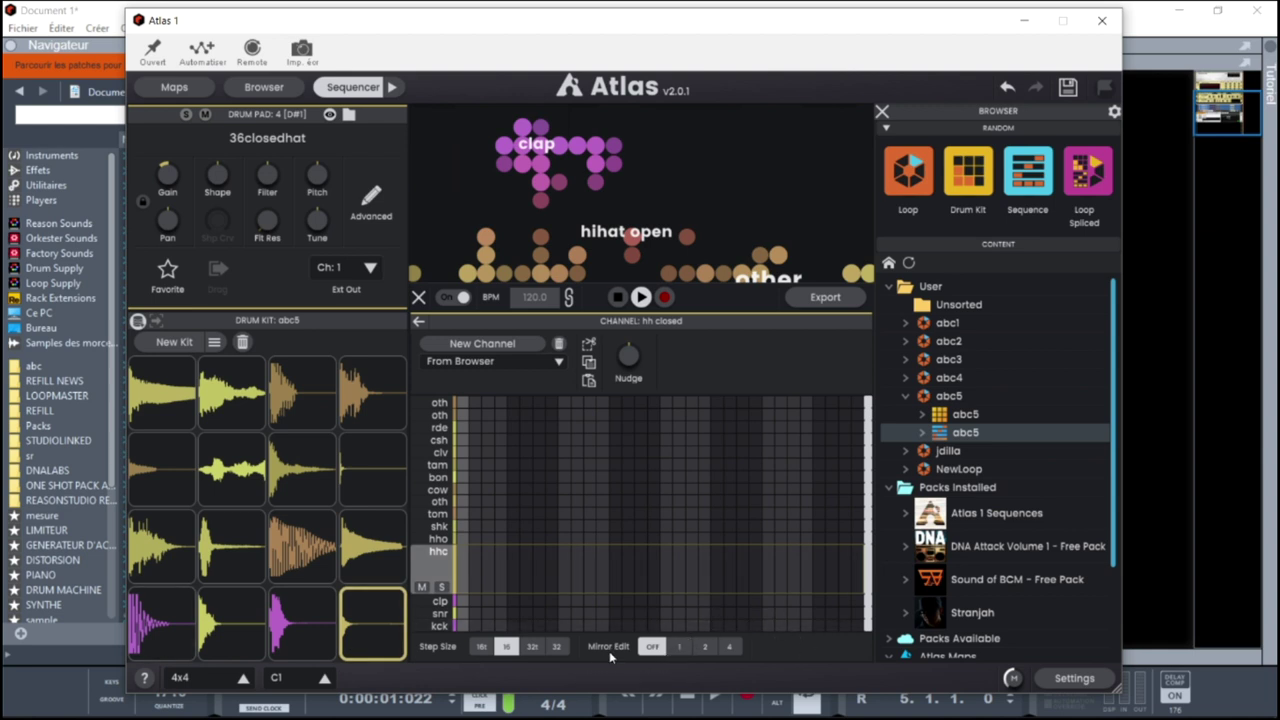
left_click(684, 647)
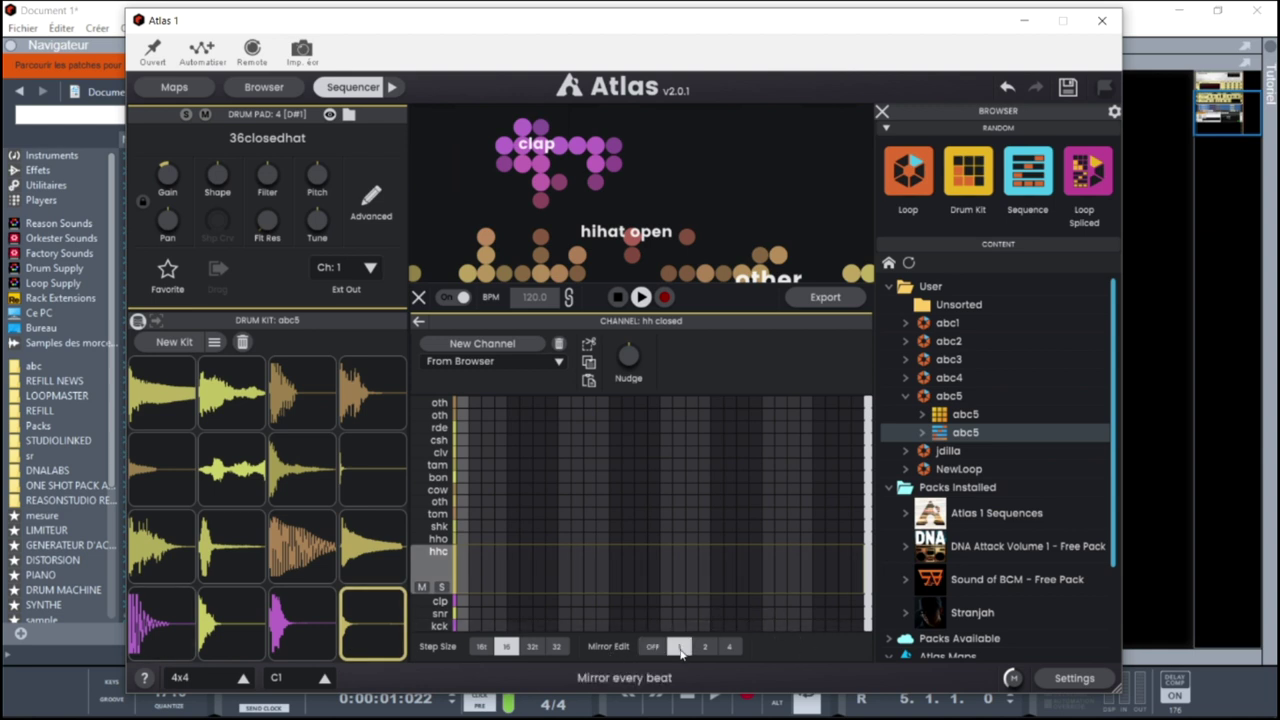
left_click(693, 572)
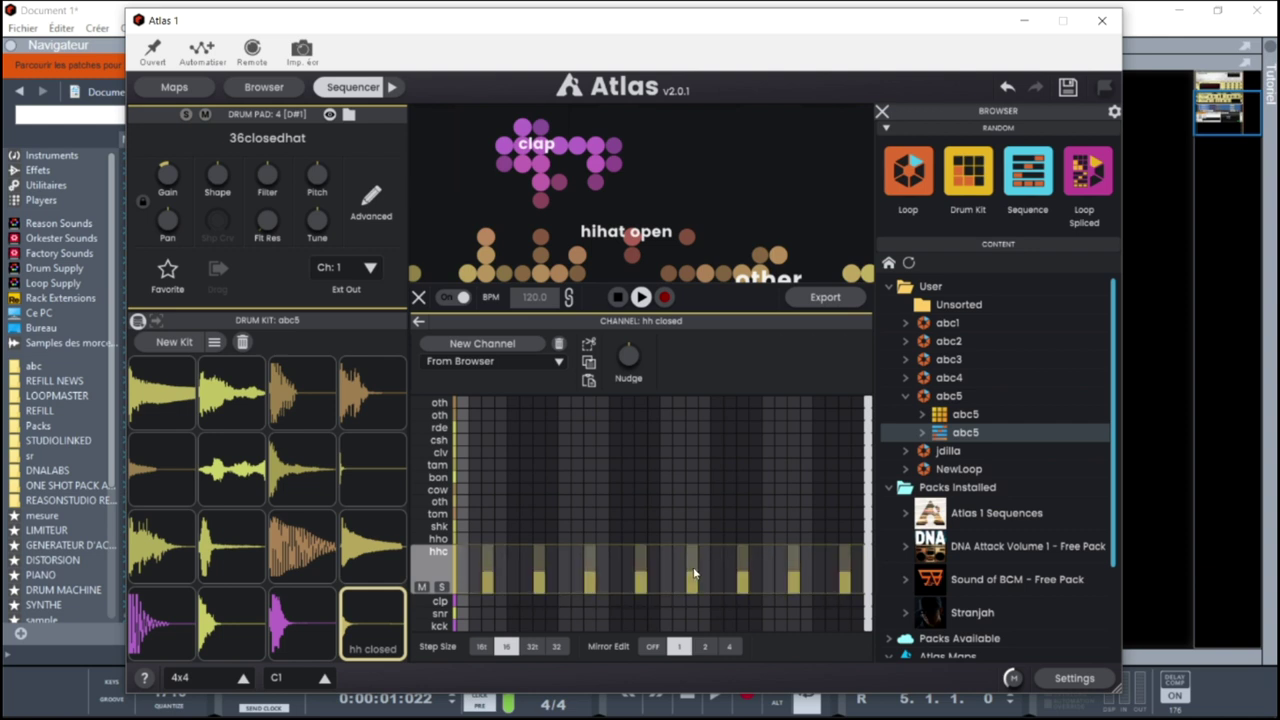
left_click_drag(695, 573, 692, 556)
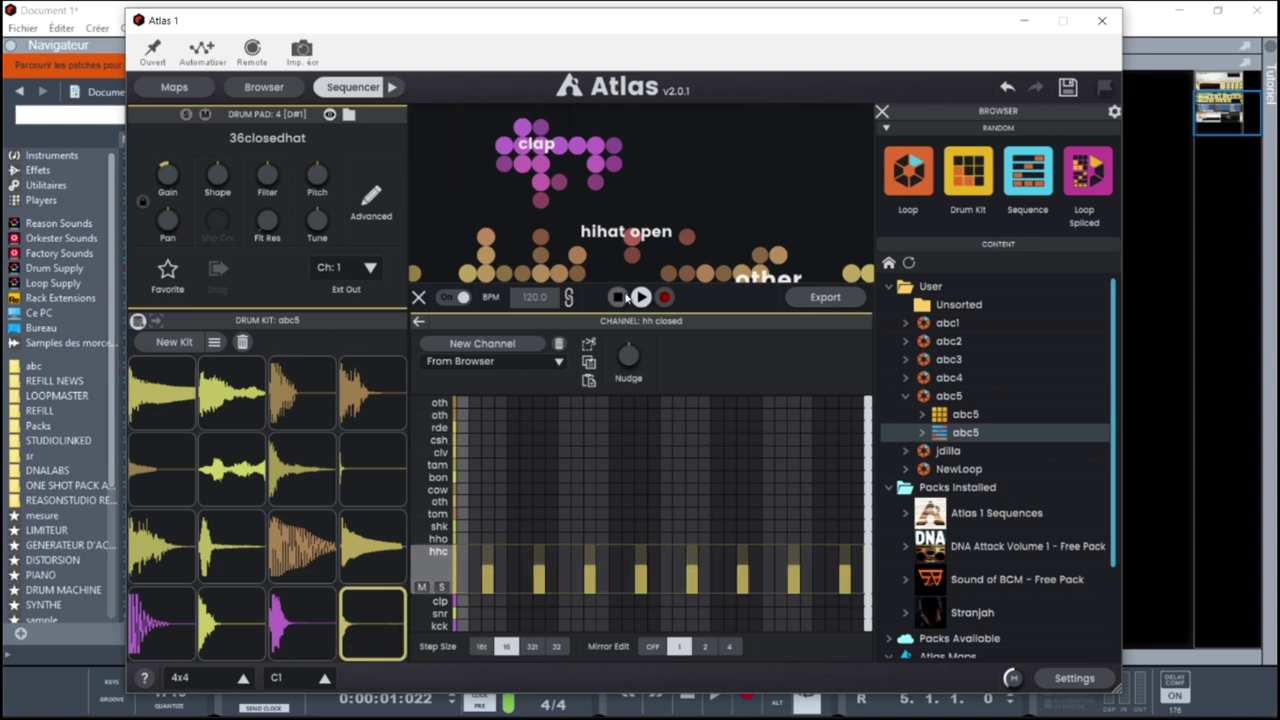
left_click(641, 297)
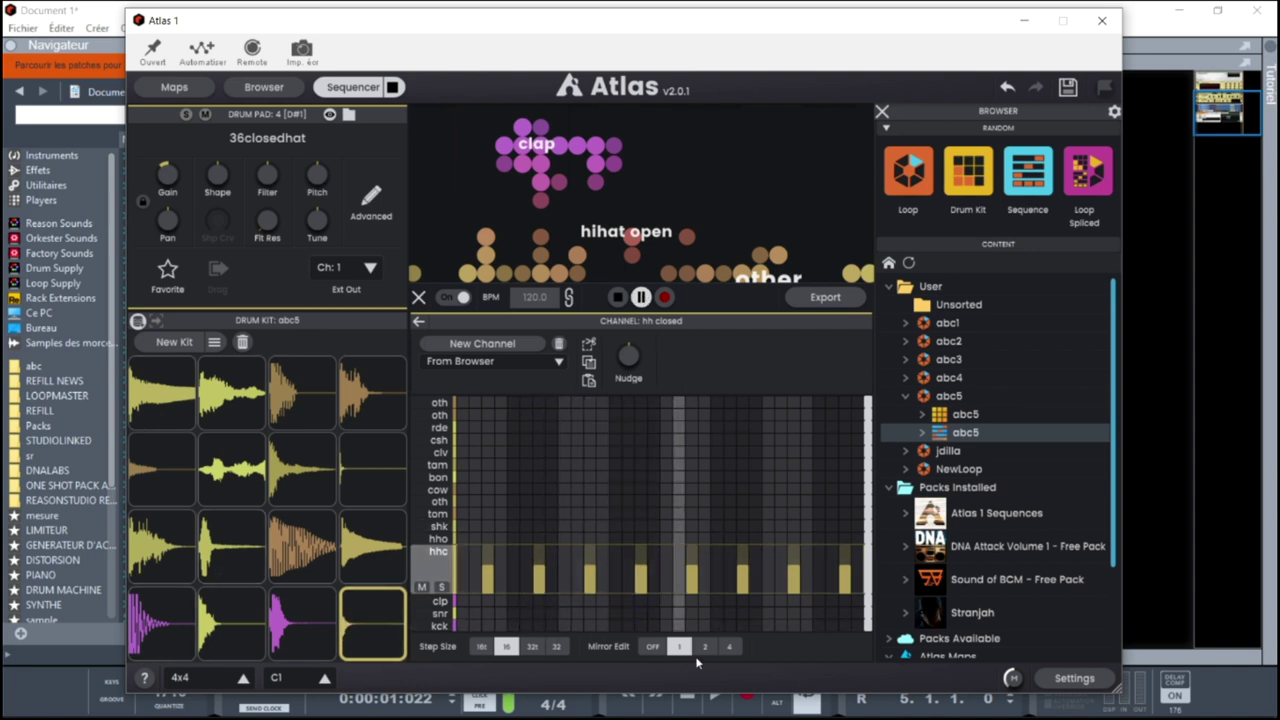
left_click(667, 580)
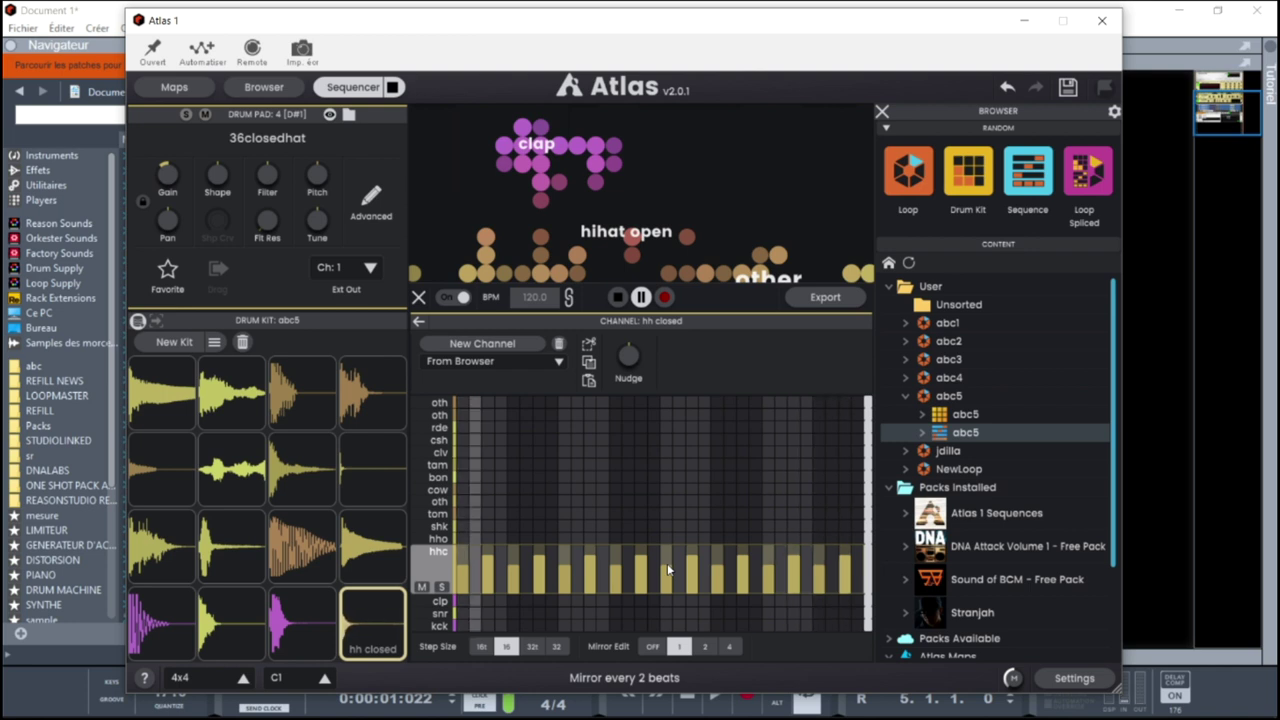
- Turn Mirror Edit off and add snare notes at the start of beats 3 and 7
left_click(427, 614)
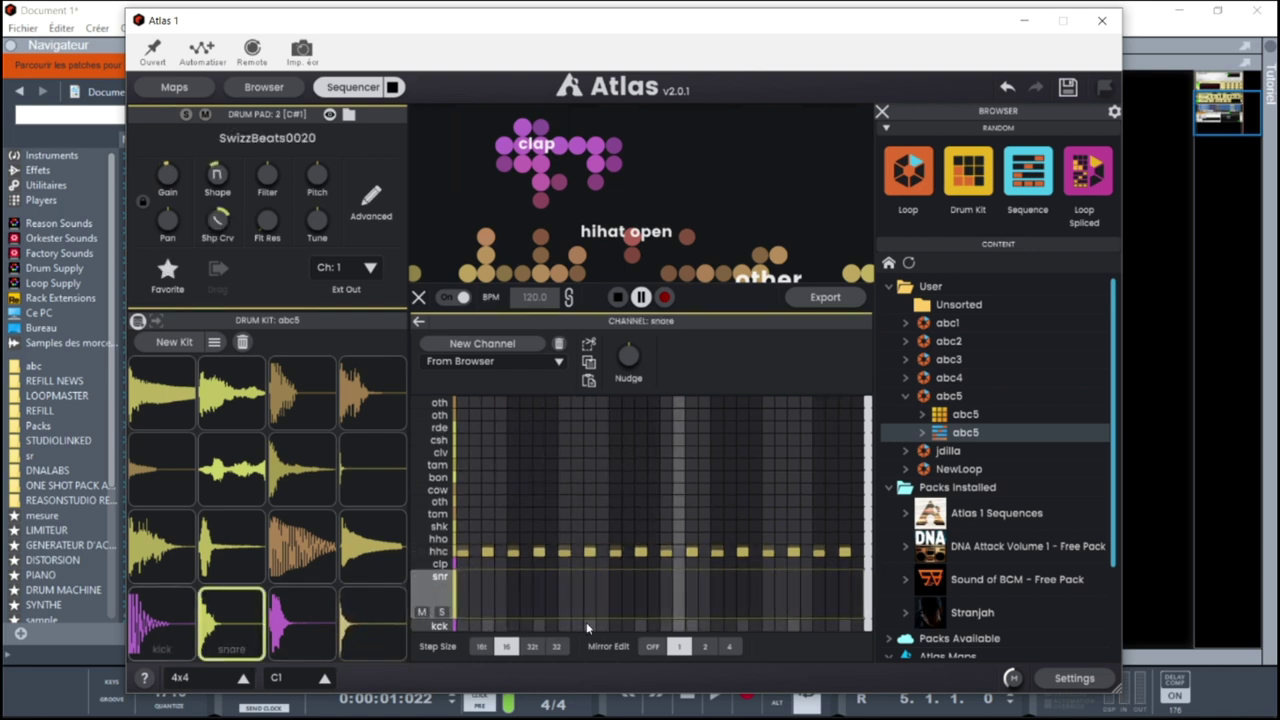
left_click(652, 646)
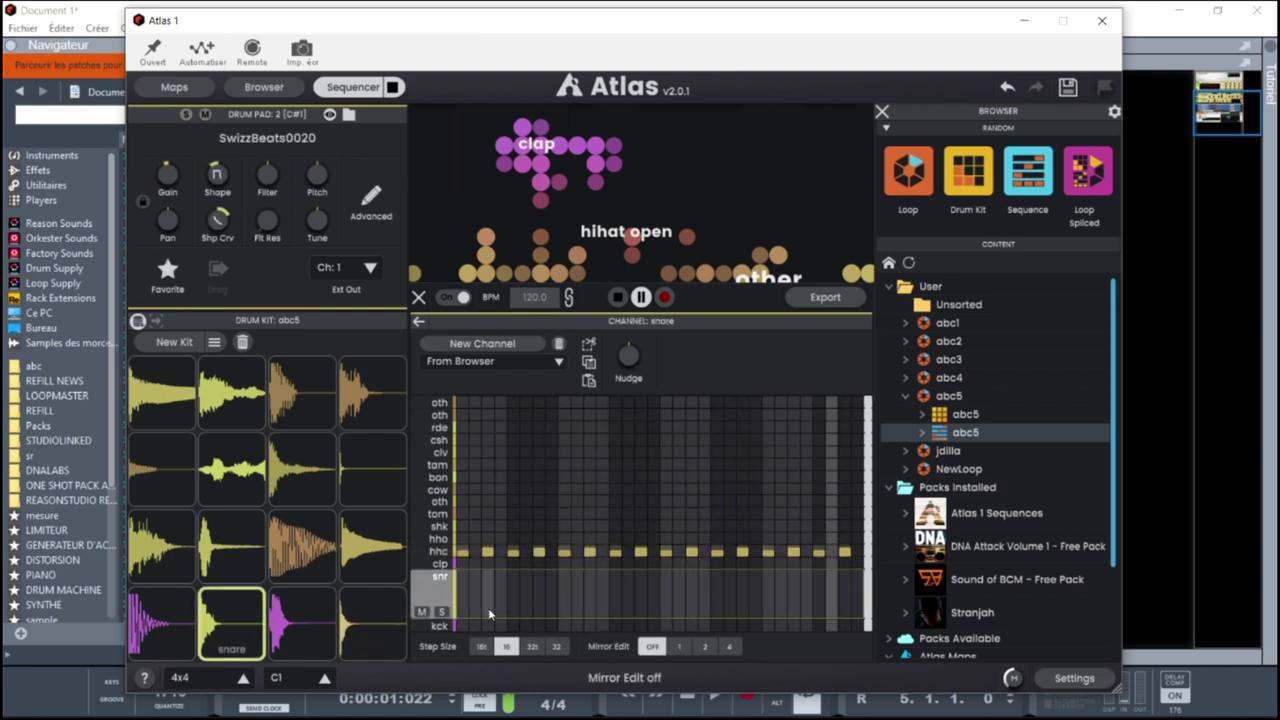
left_click(565, 600)
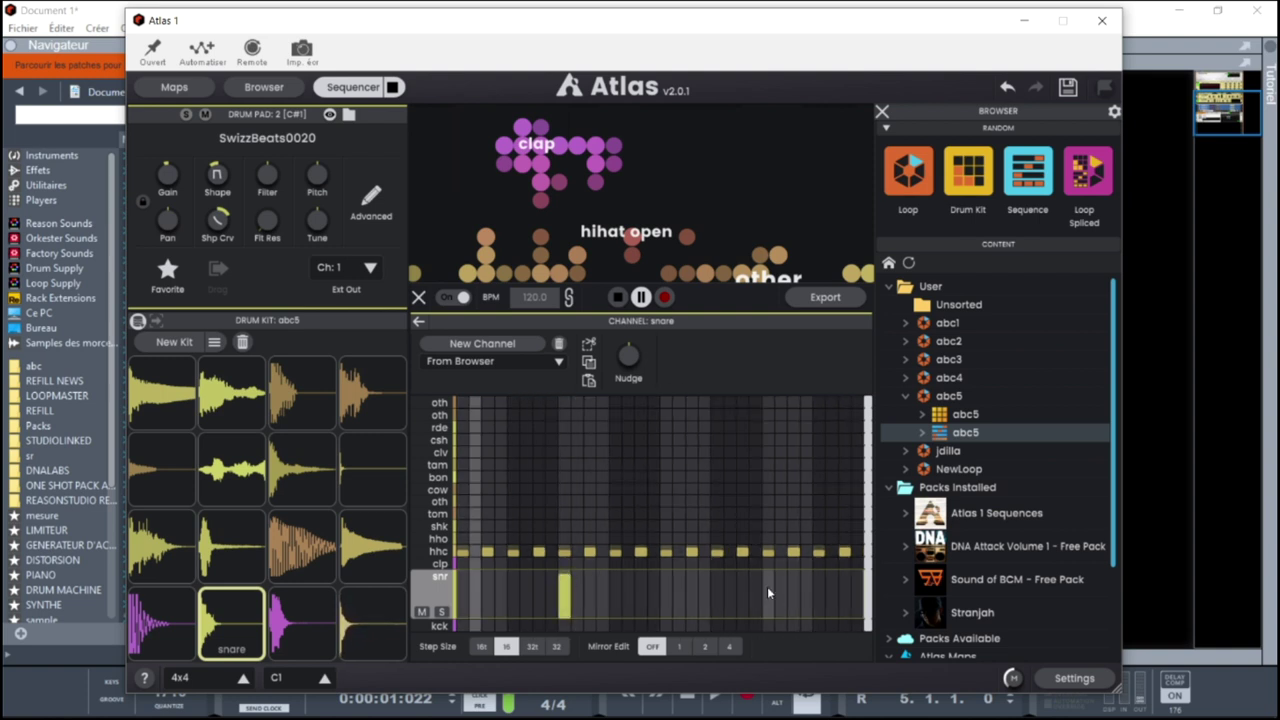
left_click(767, 588)
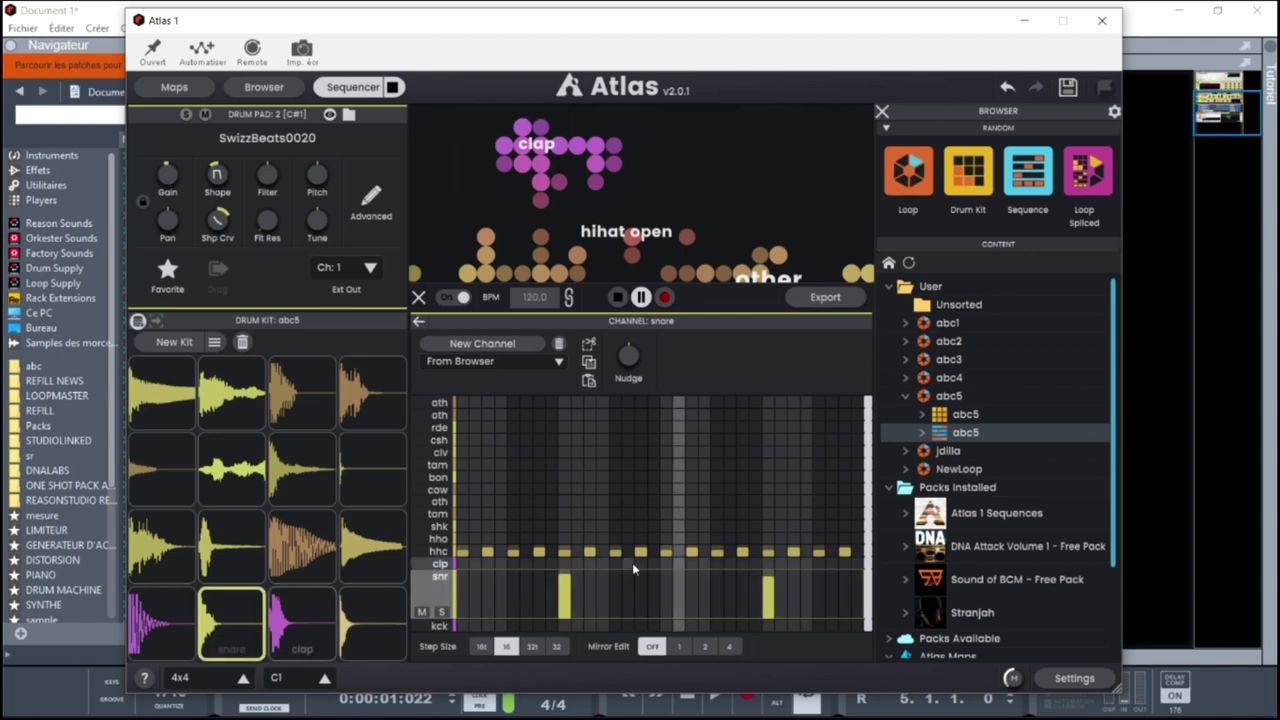
- Try a lower velocity on the beat 3 snare note, delete the note and re-enter it during playback
left_click_drag(567, 587, 567, 597)
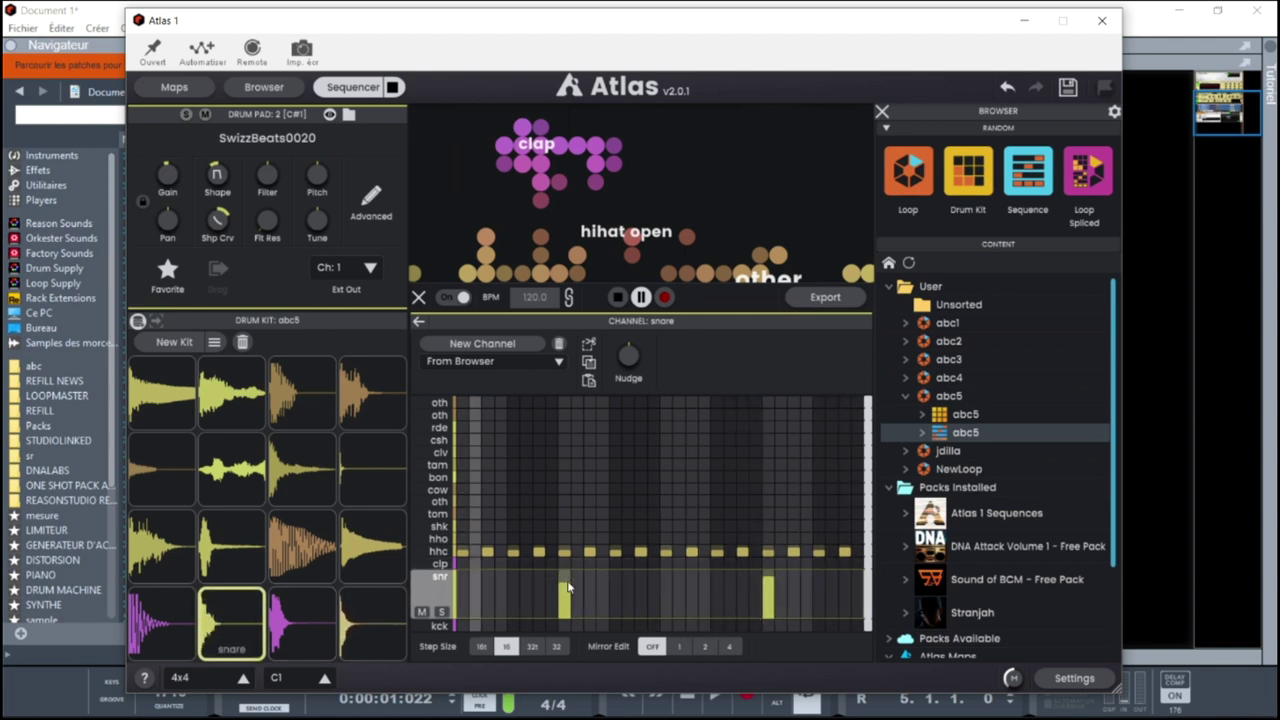
left_click(617, 297)
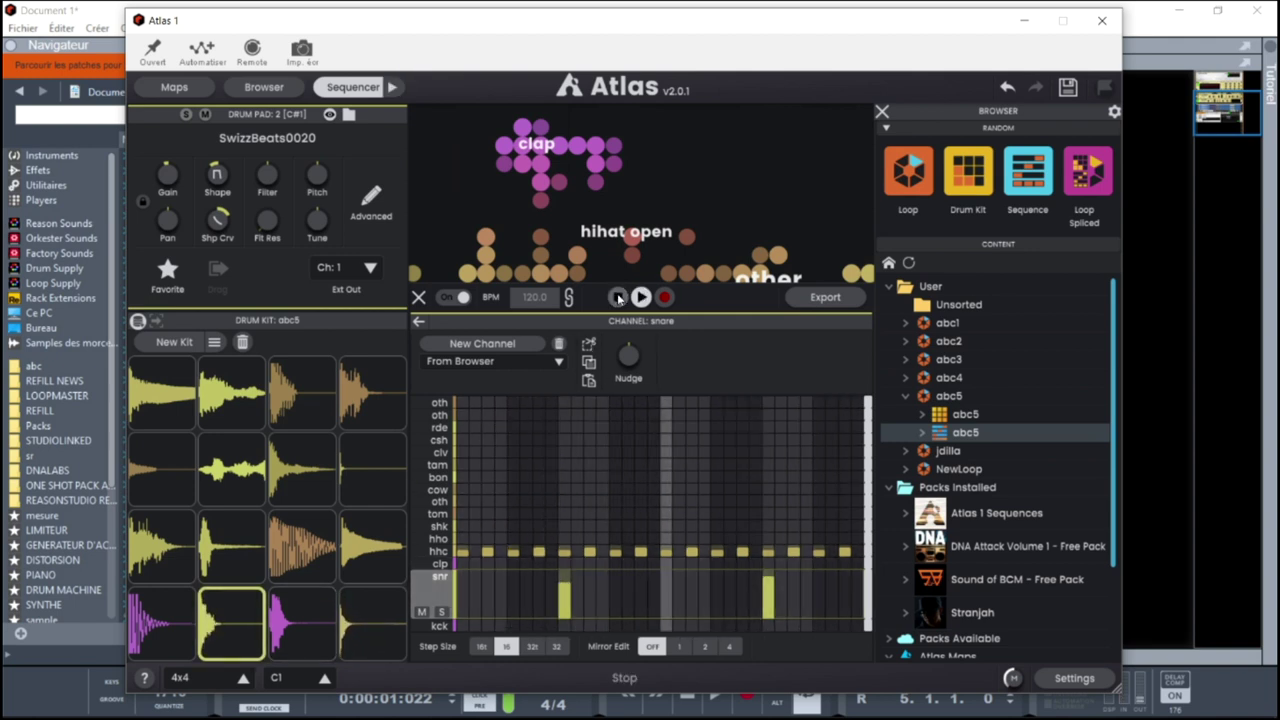
left_click(565, 592)
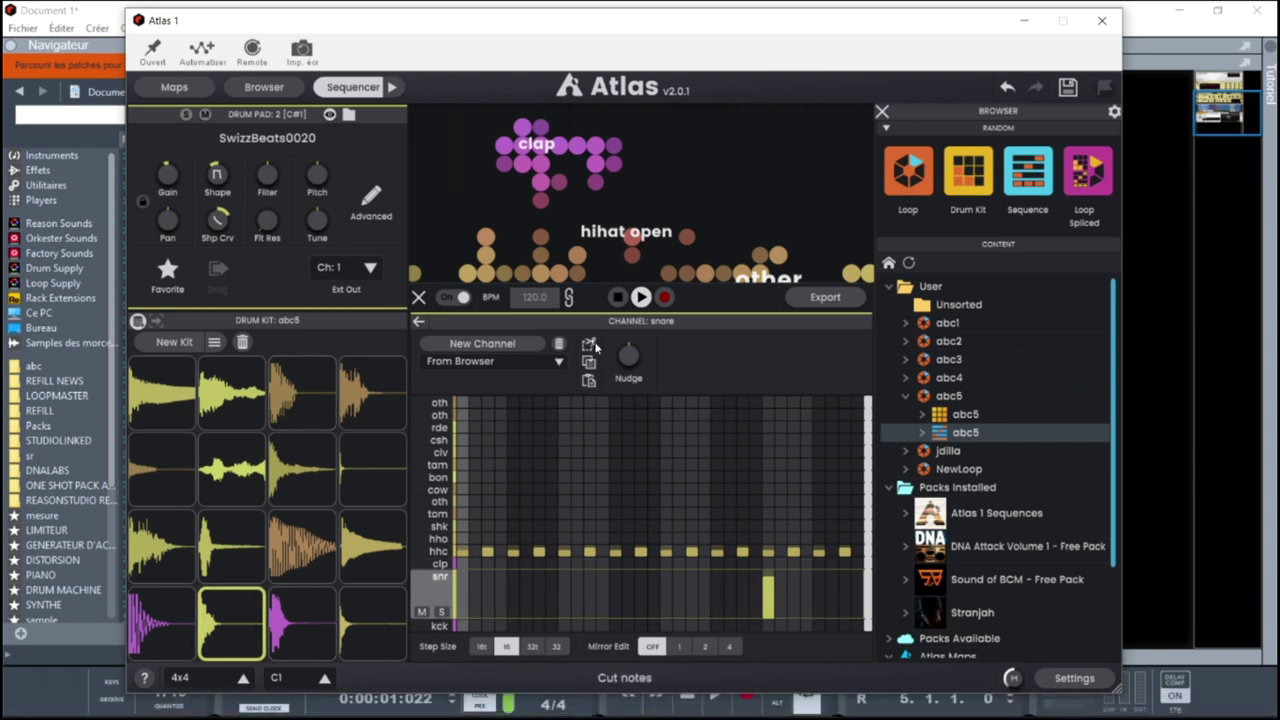
left_click(641, 297)
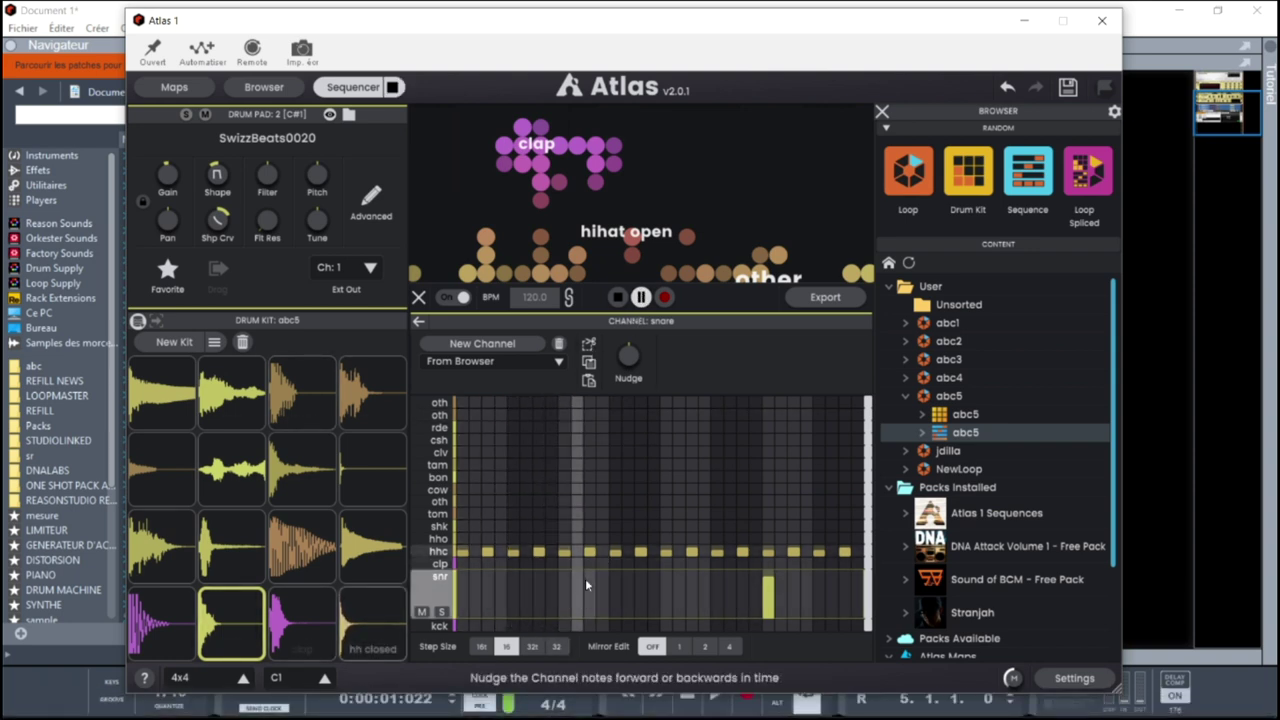
left_click(563, 588)
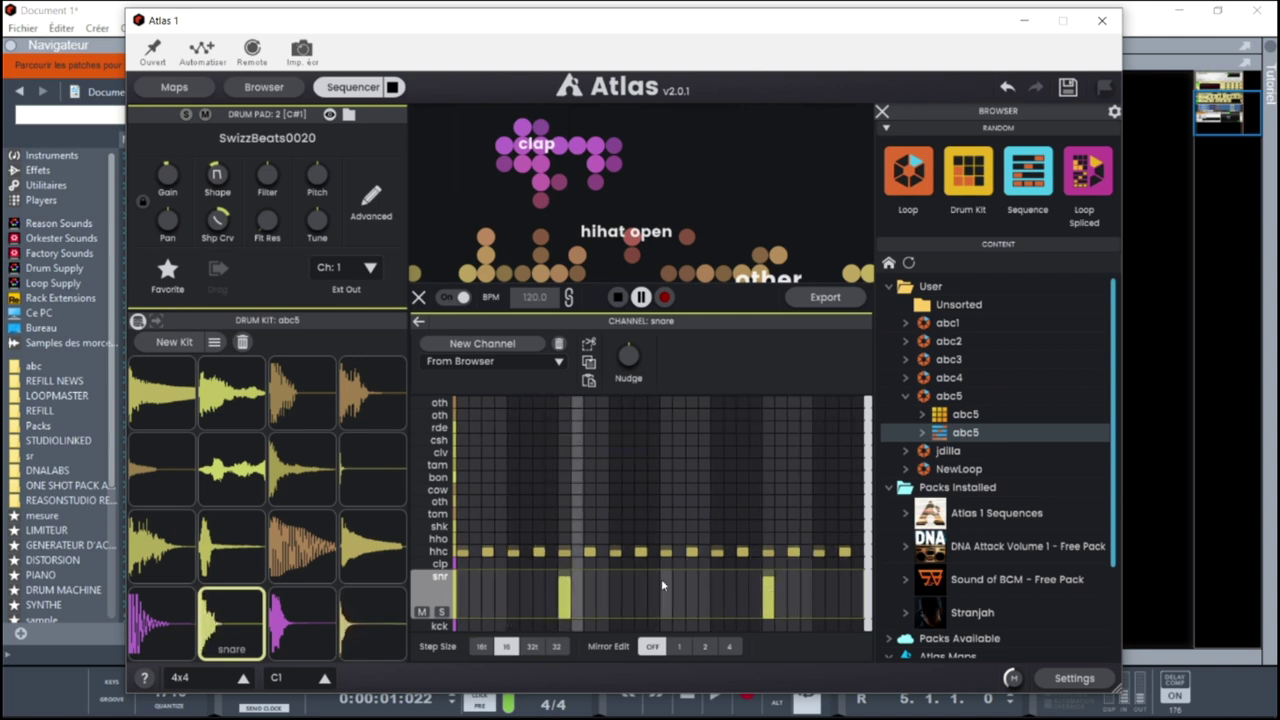
key("space")
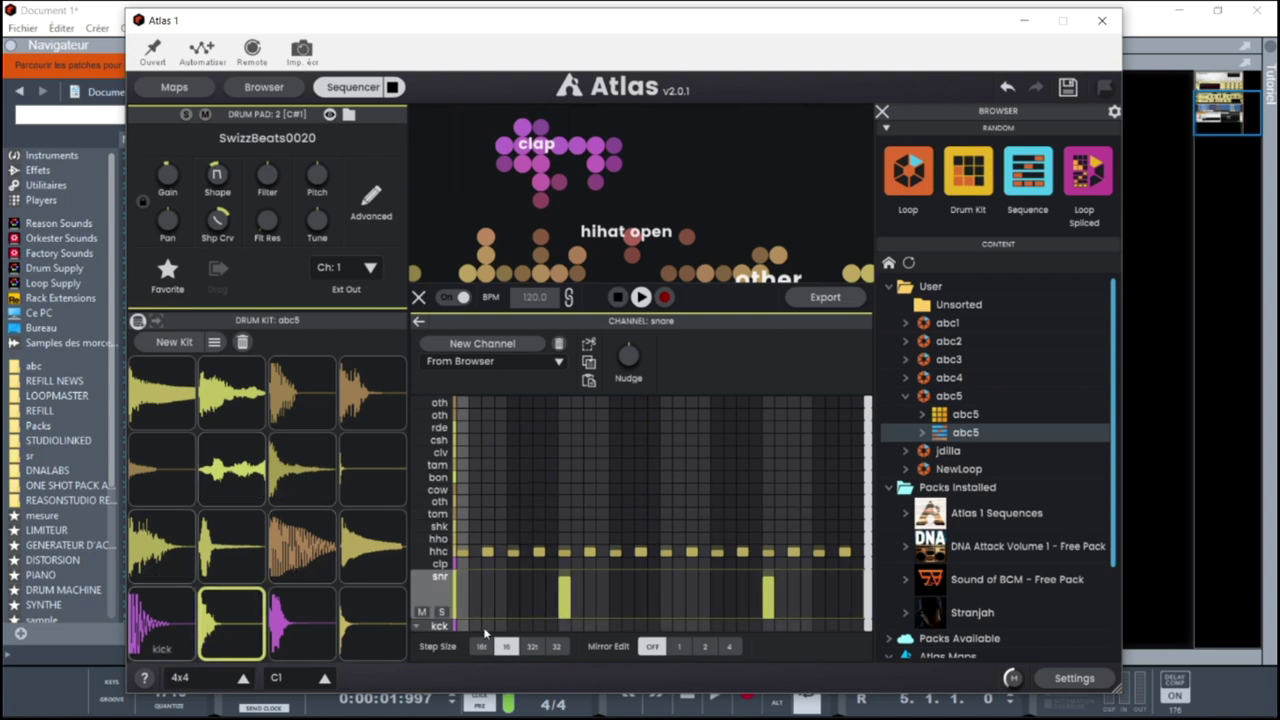
- Set the step size to 32 and add two softer snare notes with rising velocity just before beat 3, playing the sequence to check
left_click(558, 647)
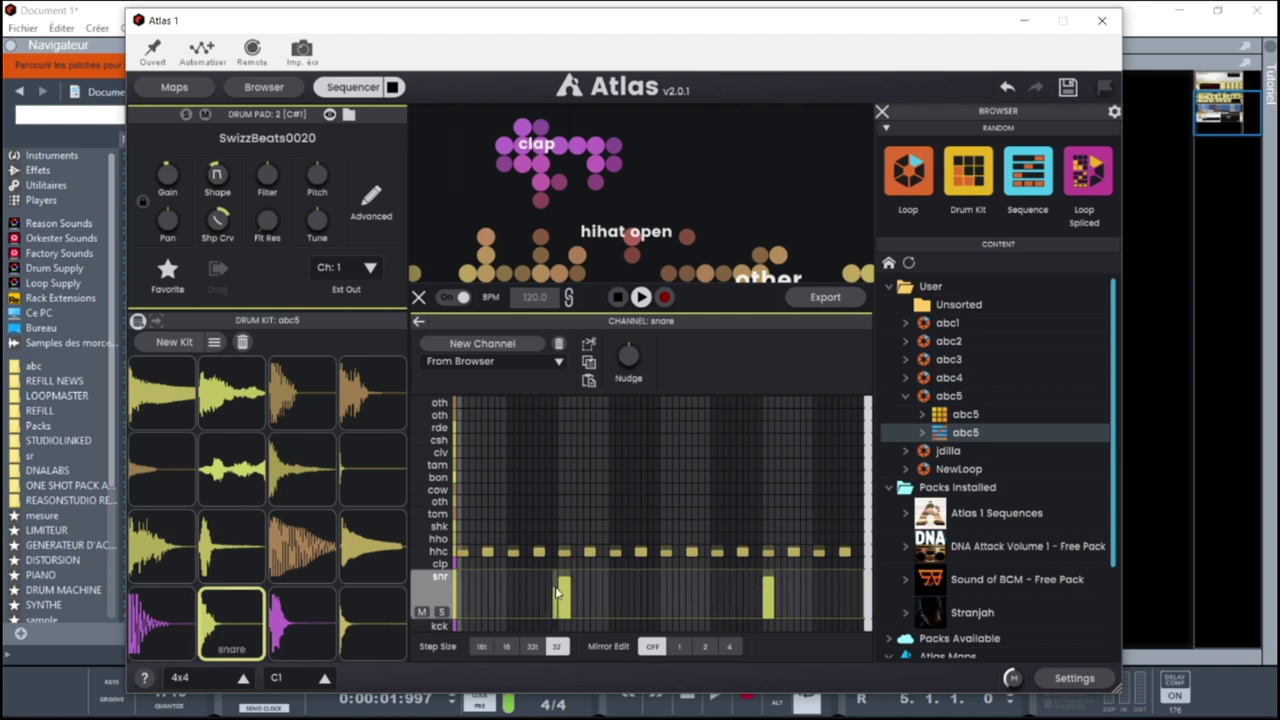
left_click_drag(549, 601, 554, 592)
key("space")
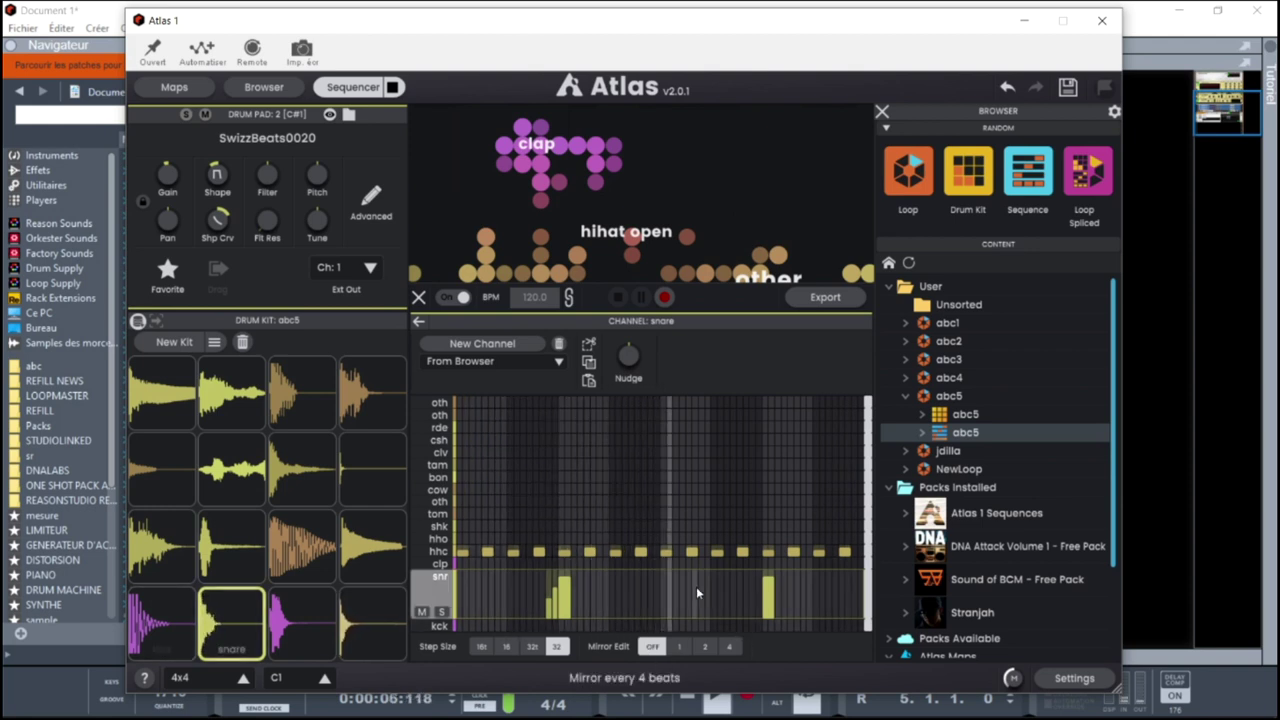
key("space")
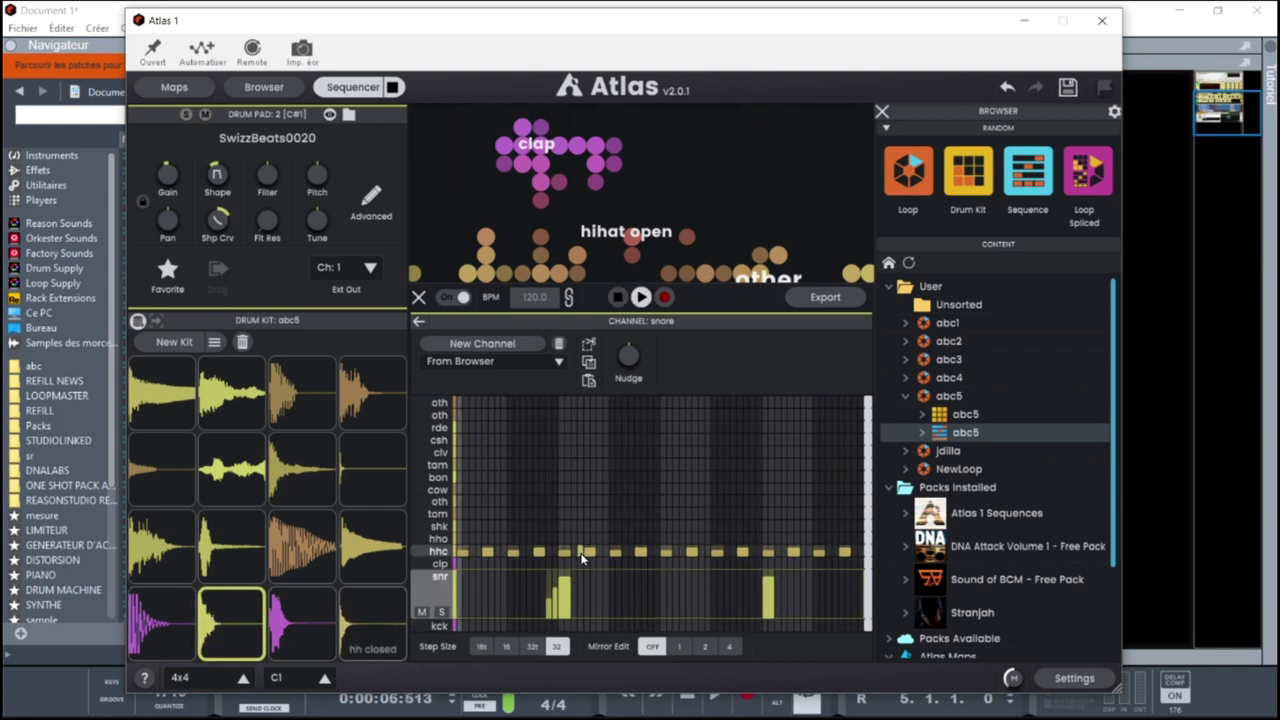
- Add 32nd-note closed hi-hat fills with rising velocity in beats 3, 6 and 7, listening to the sequence while editing
left_click(414, 556)
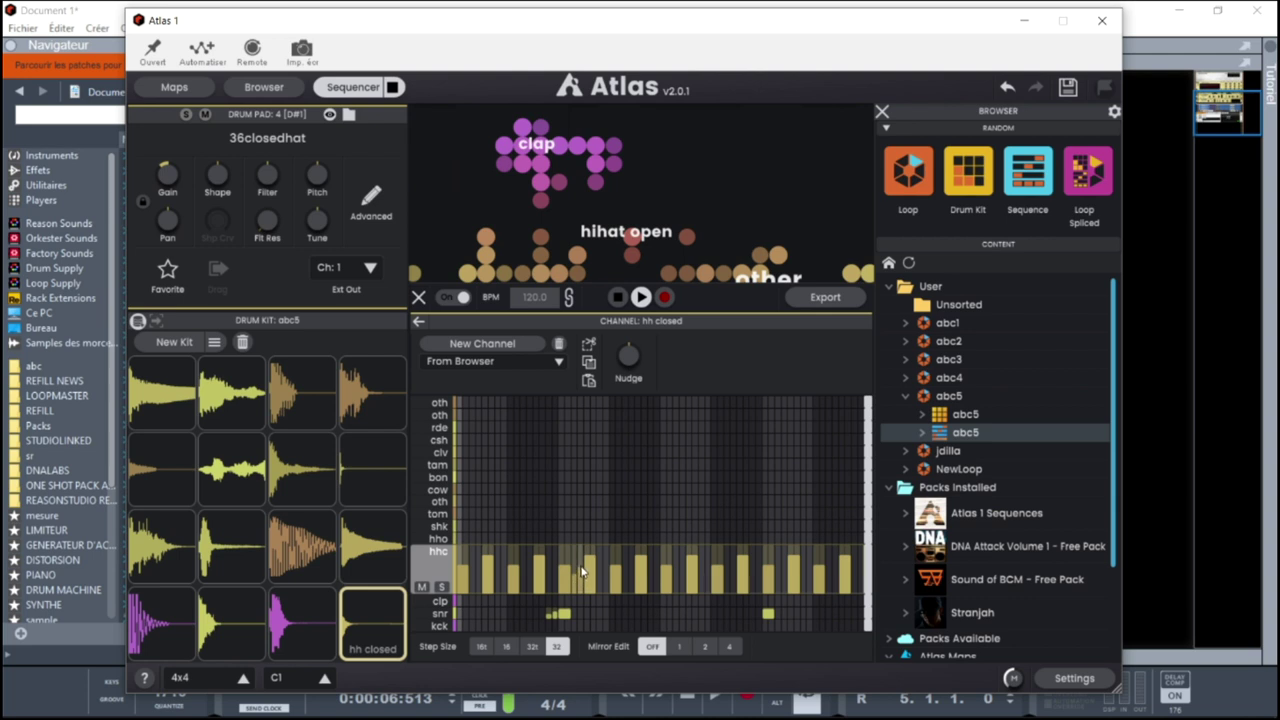
left_click(579, 568)
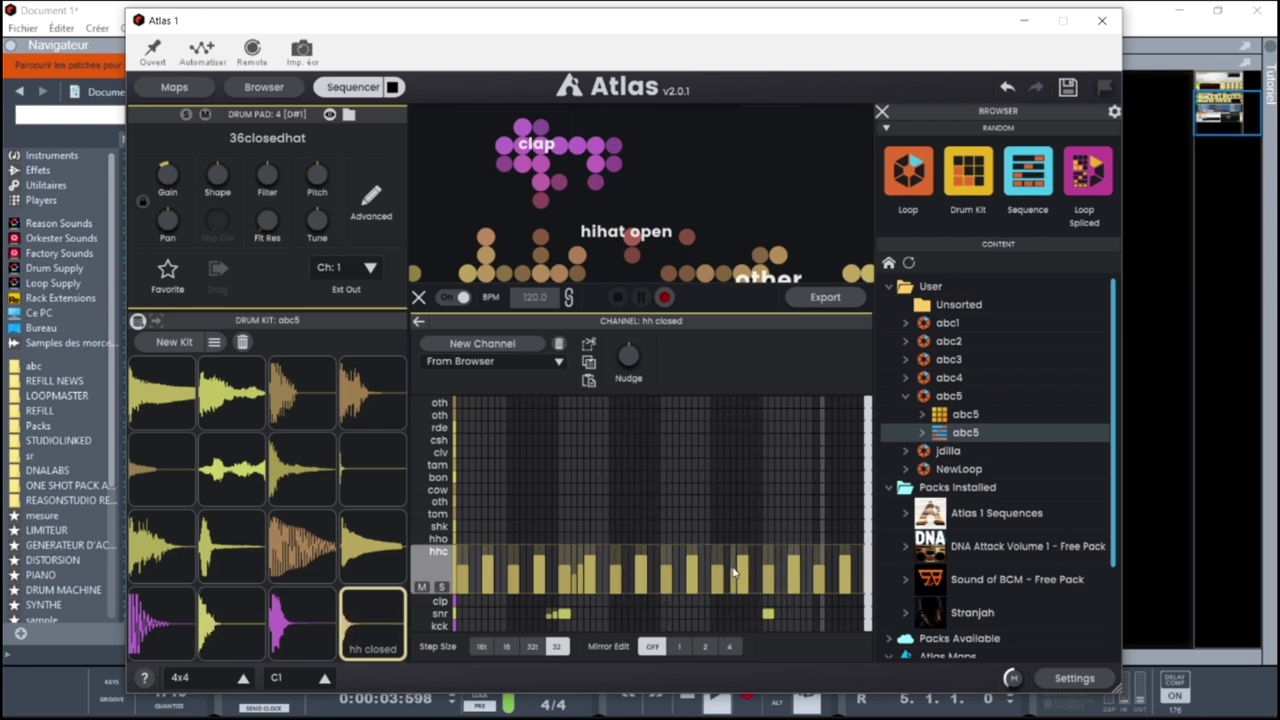
left_click(733, 572)
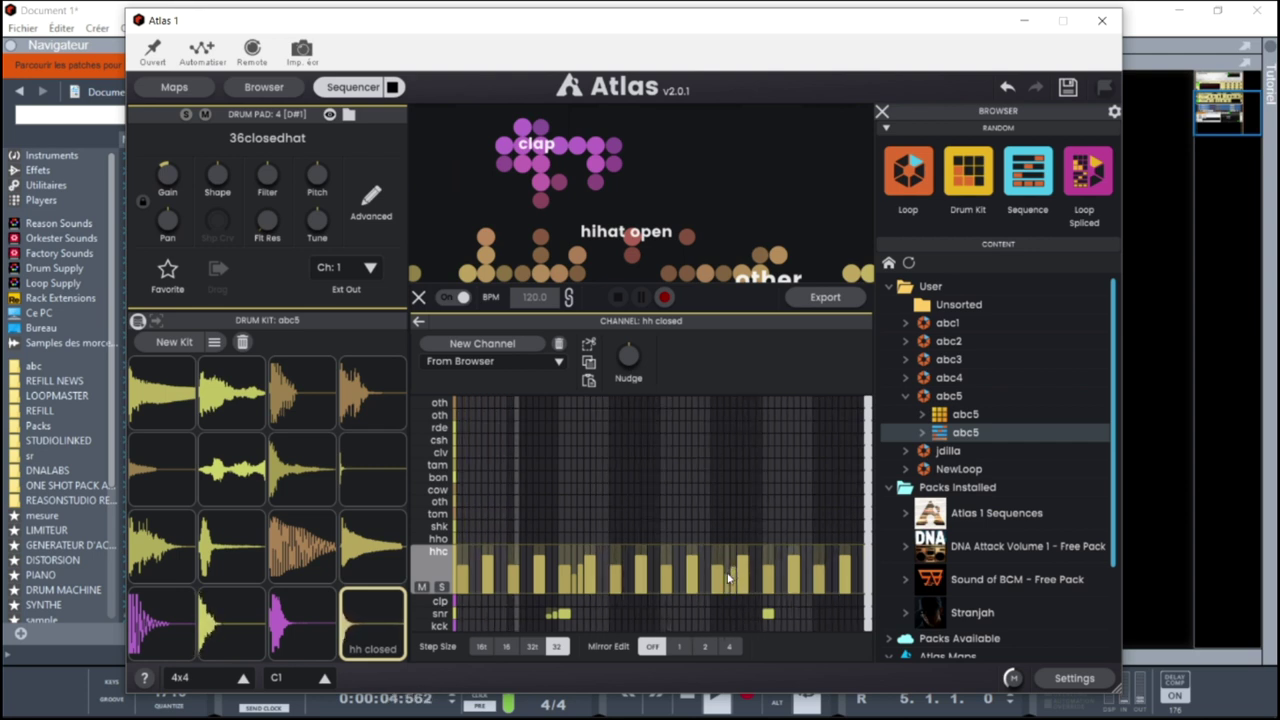
left_click(807, 572)
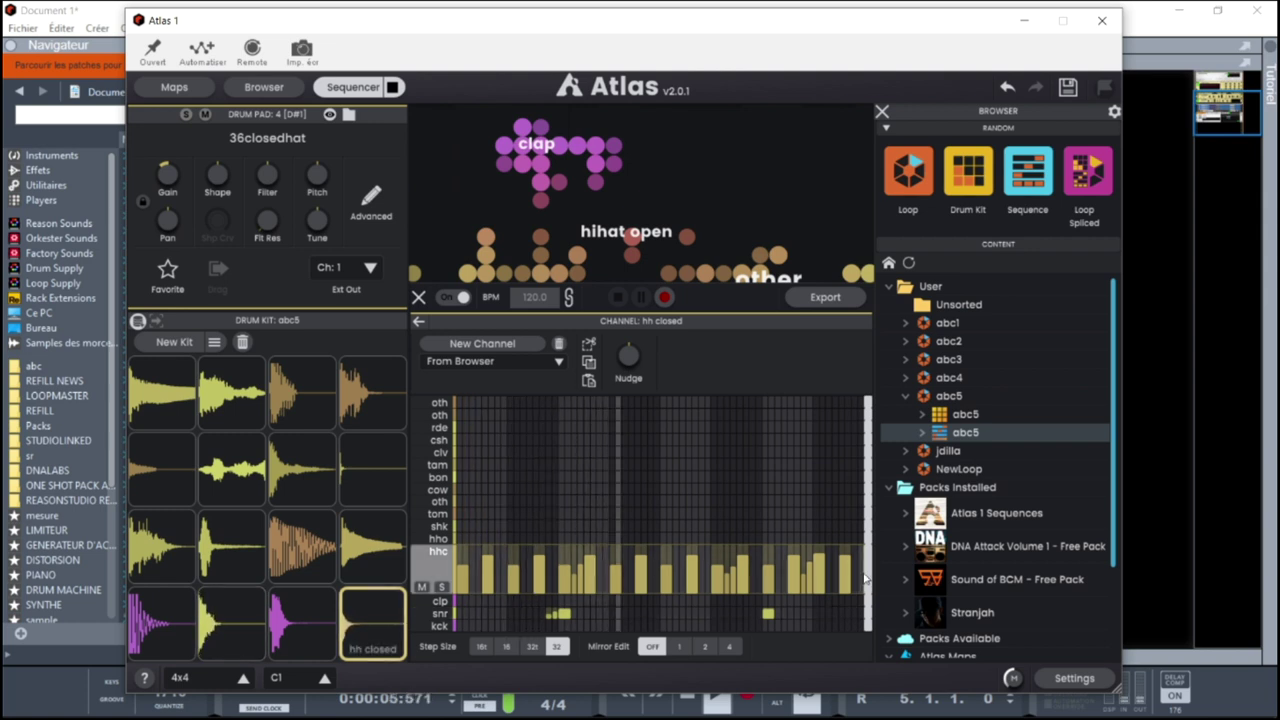
key("space")
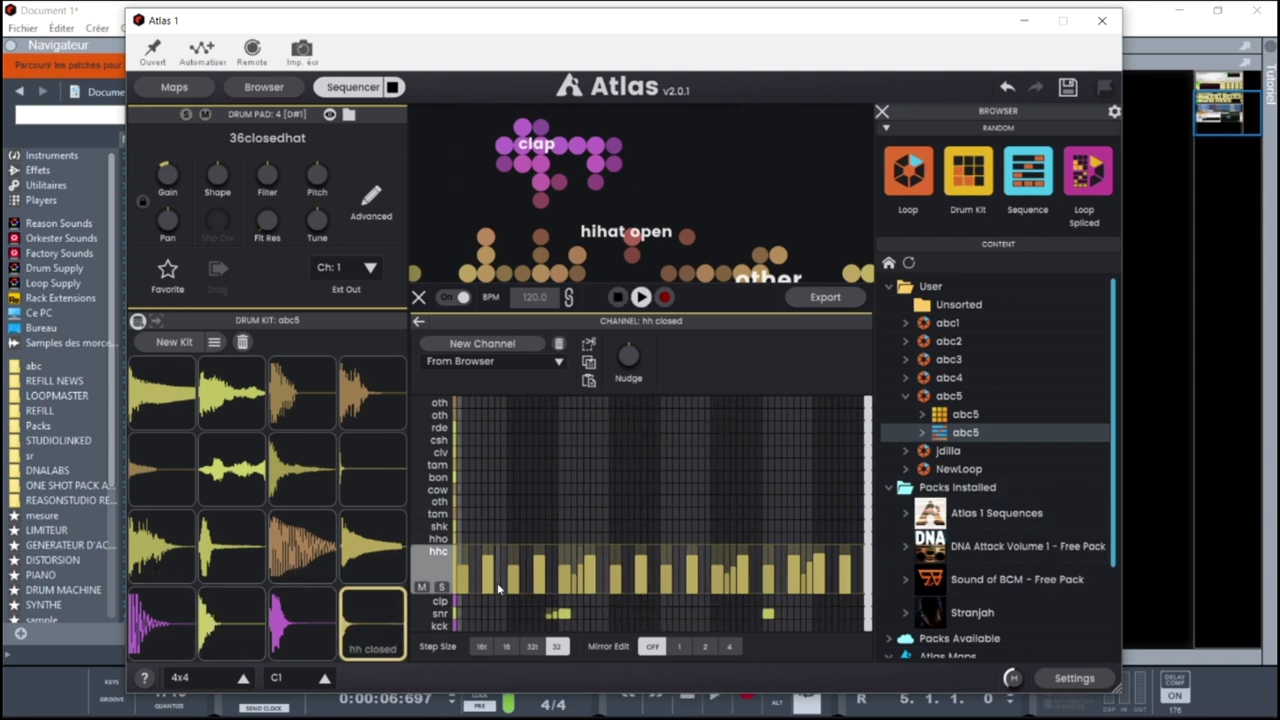
- Set the step size to 16 and add kick notes at the start of beats 1, 4 and 8 and mid-beat 5, auditioning the sequence
left_click(432, 625)
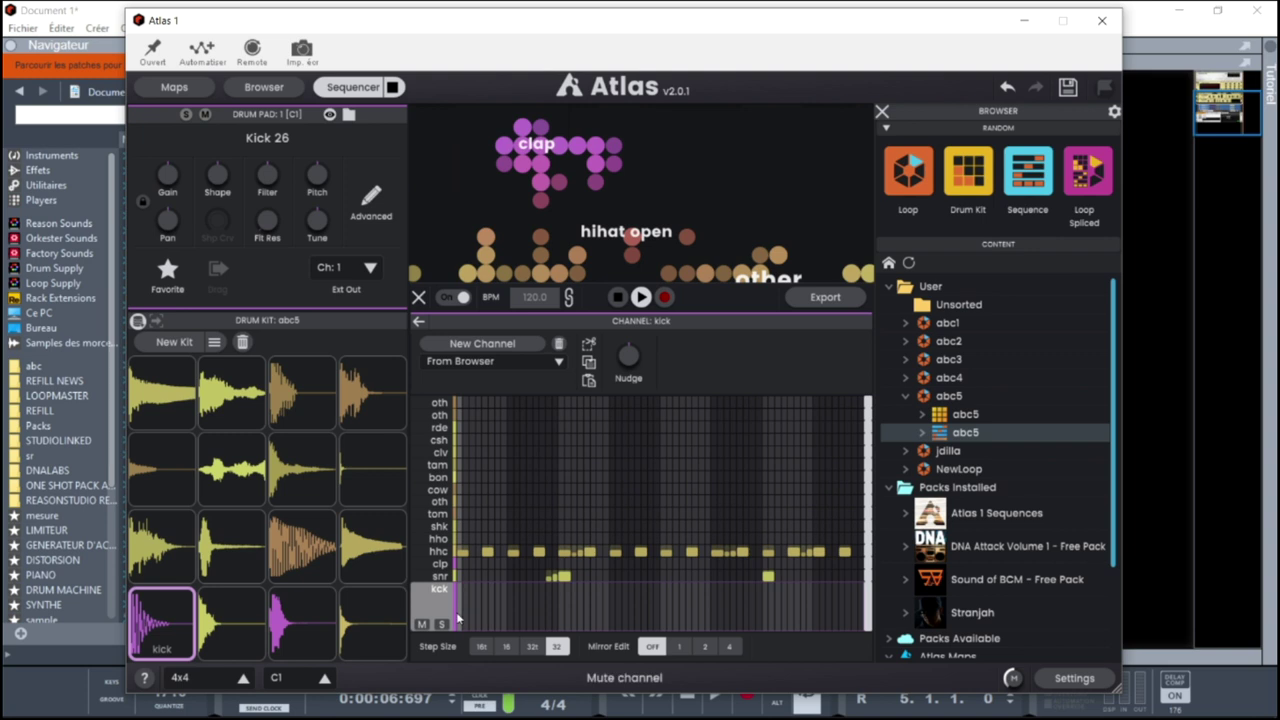
left_click(506, 646)
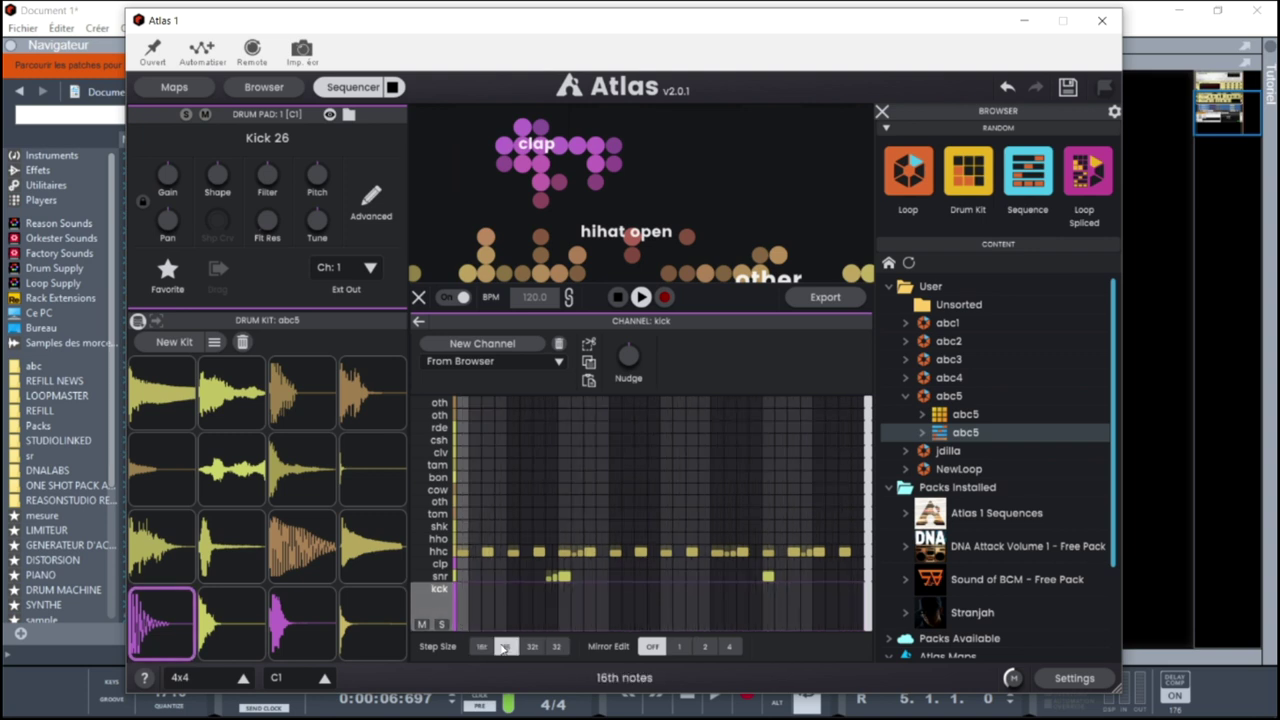
left_click(475, 577)
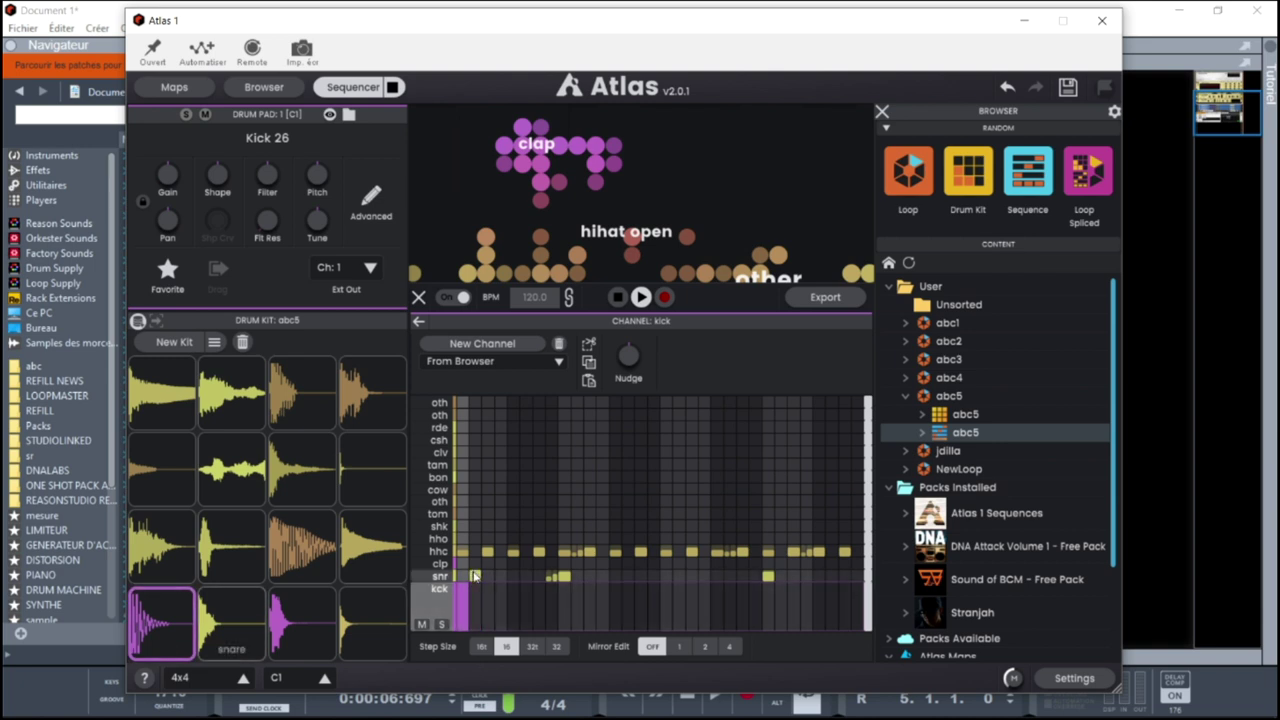
key("space")
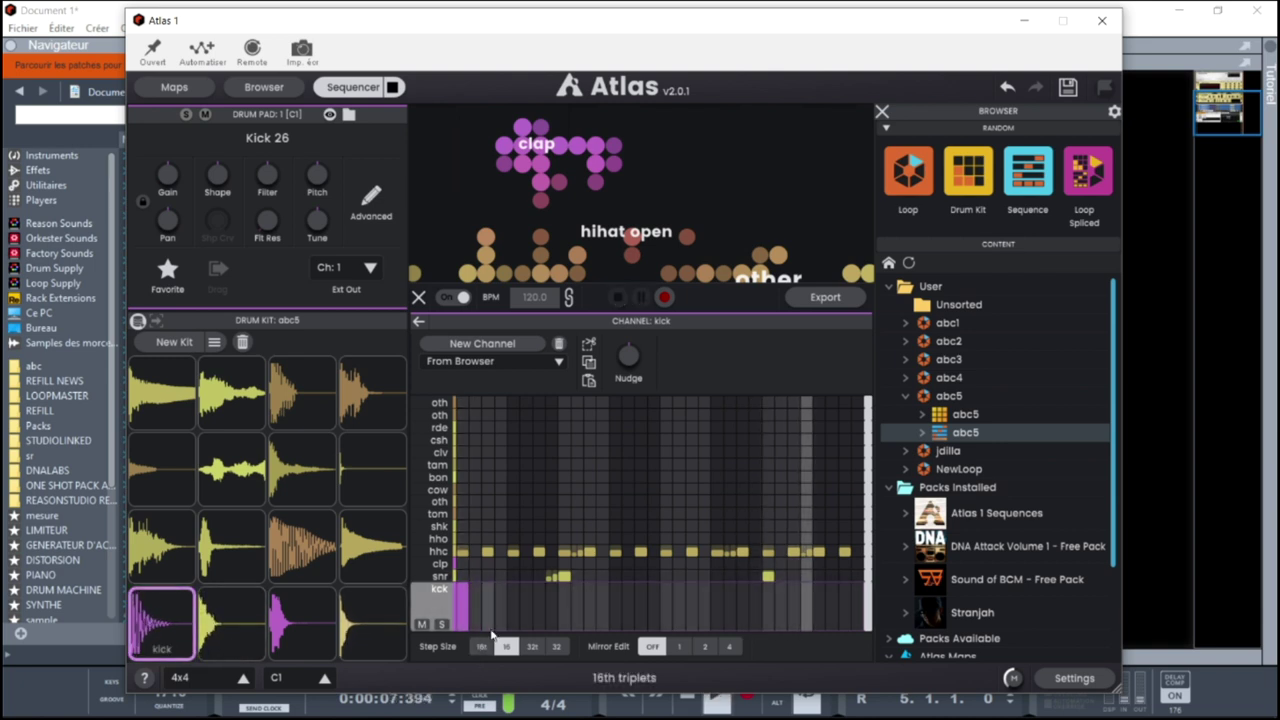
left_click(615, 600)
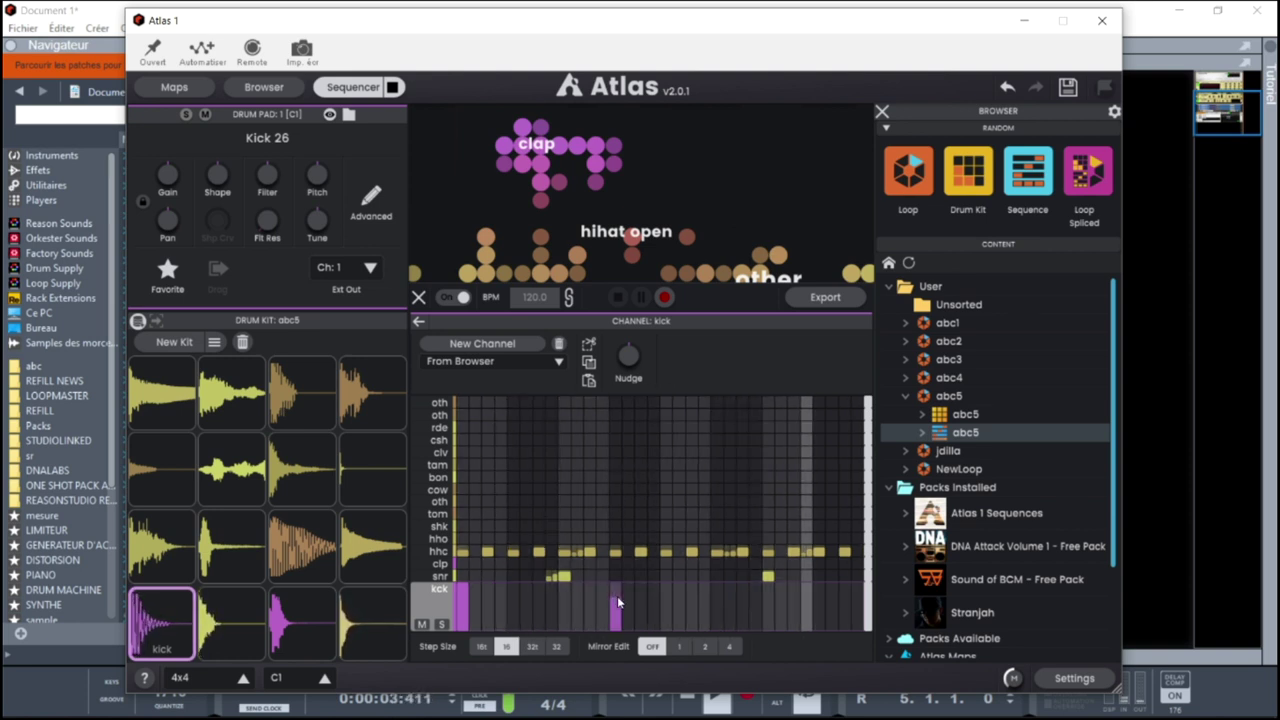
left_click(684, 602)
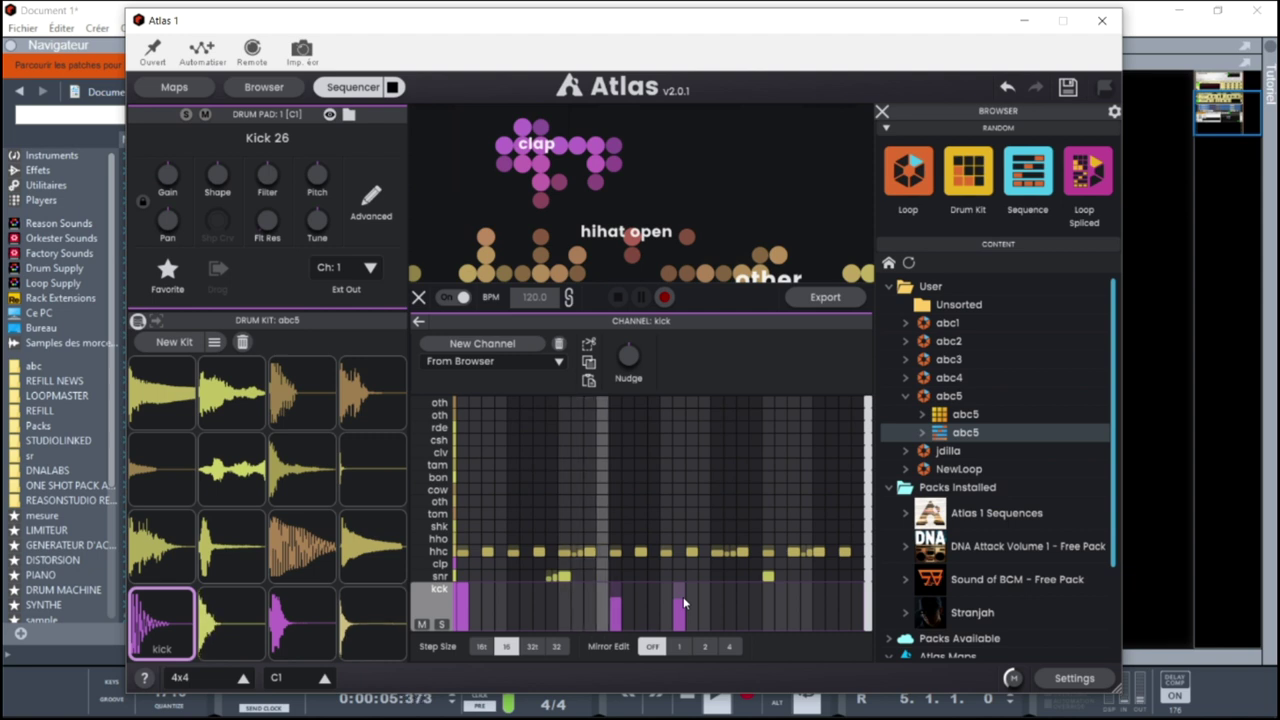
left_click(690, 600)
left_click(822, 606)
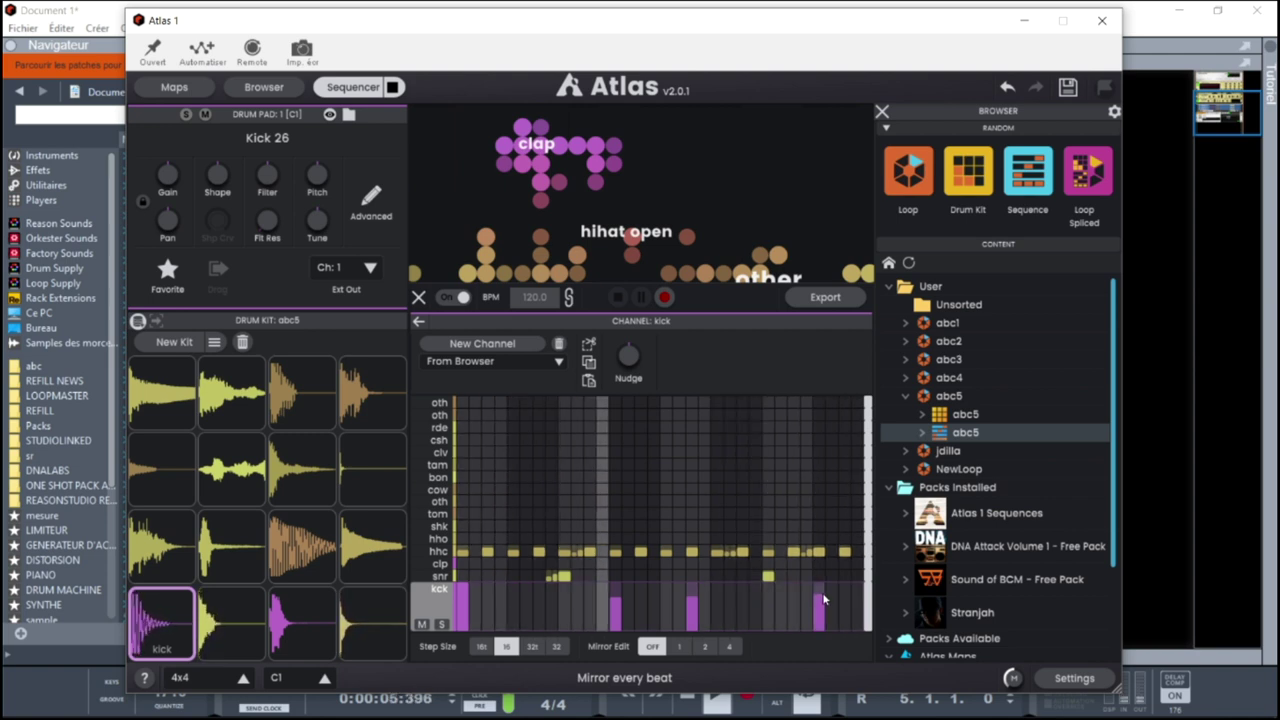
- Add two softer 32nd-note kicks with rising velocity just before the beat 5 kick, stop playback and return to the full sequence view
left_click(558, 646)
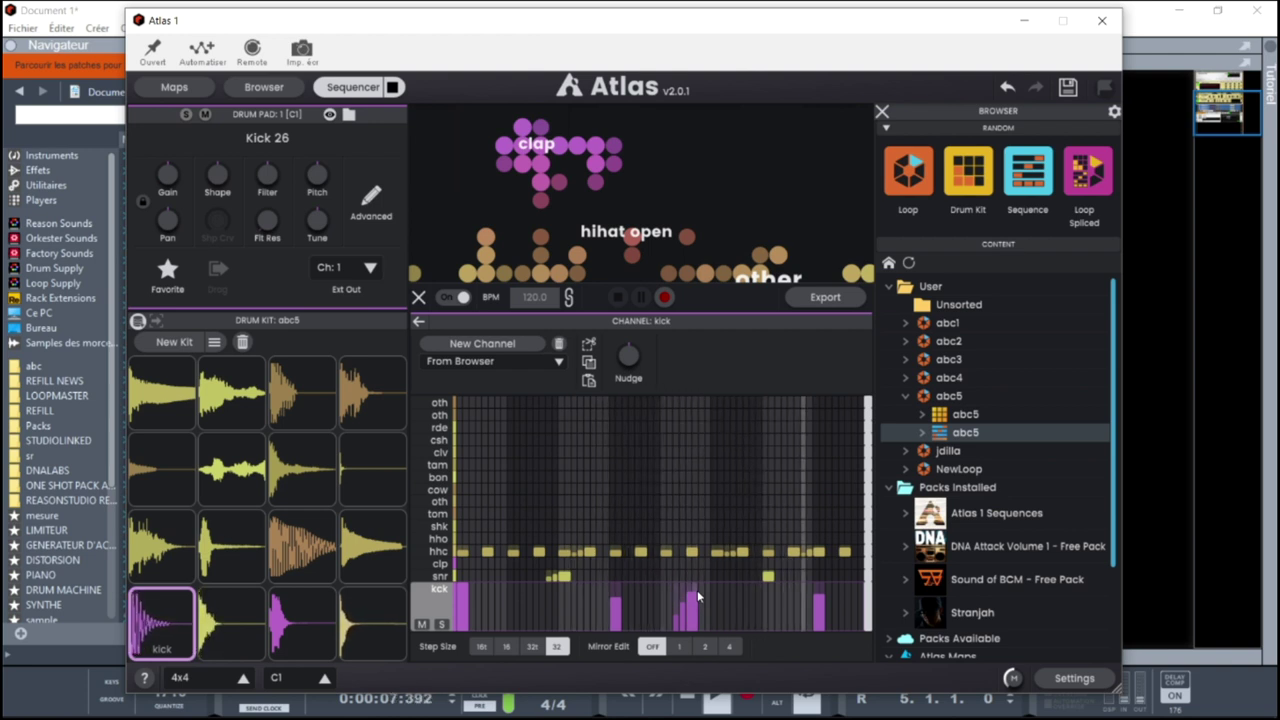
key("space")
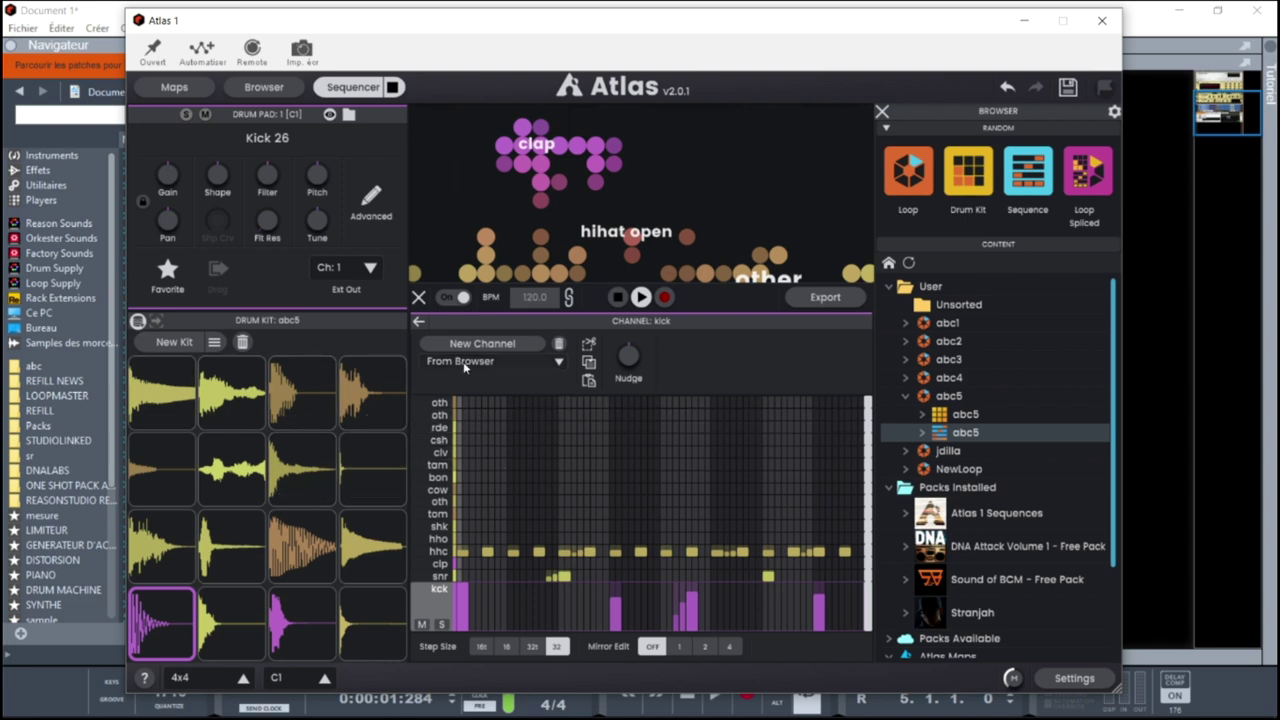
left_click(419, 321)
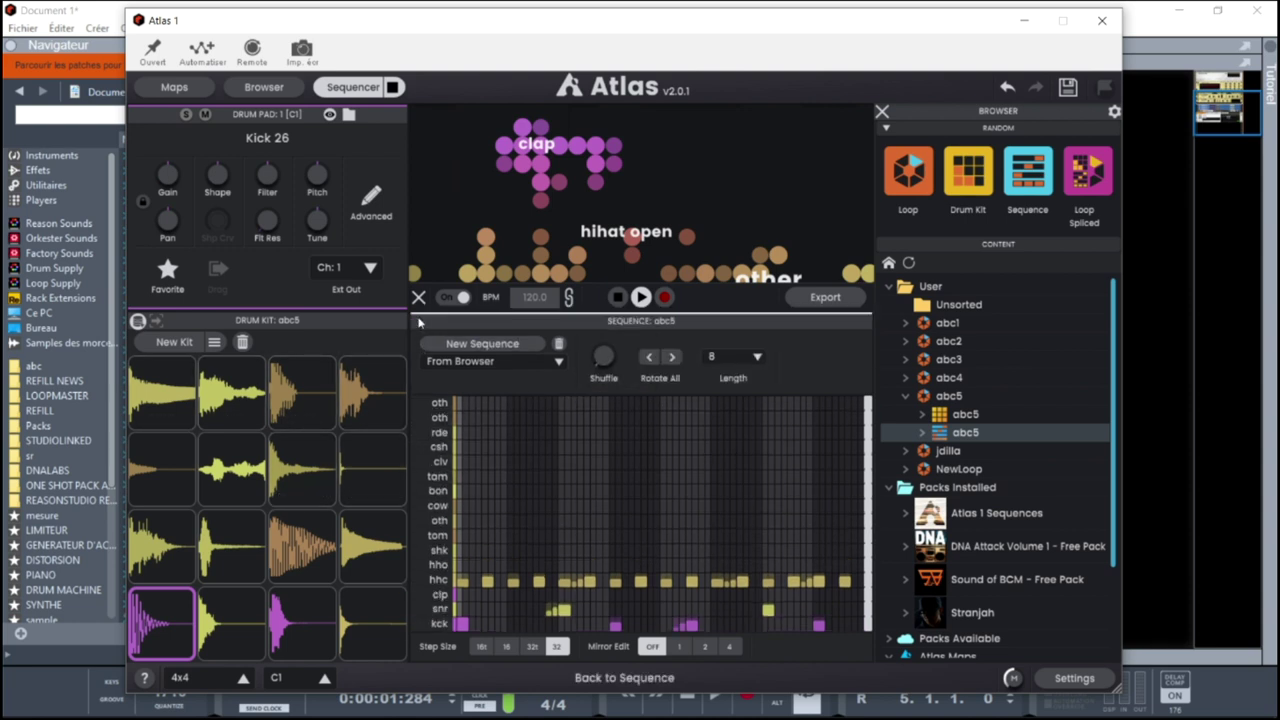
- Generate a new sequence from the browser content and play it to hear the result
left_click(483, 343)
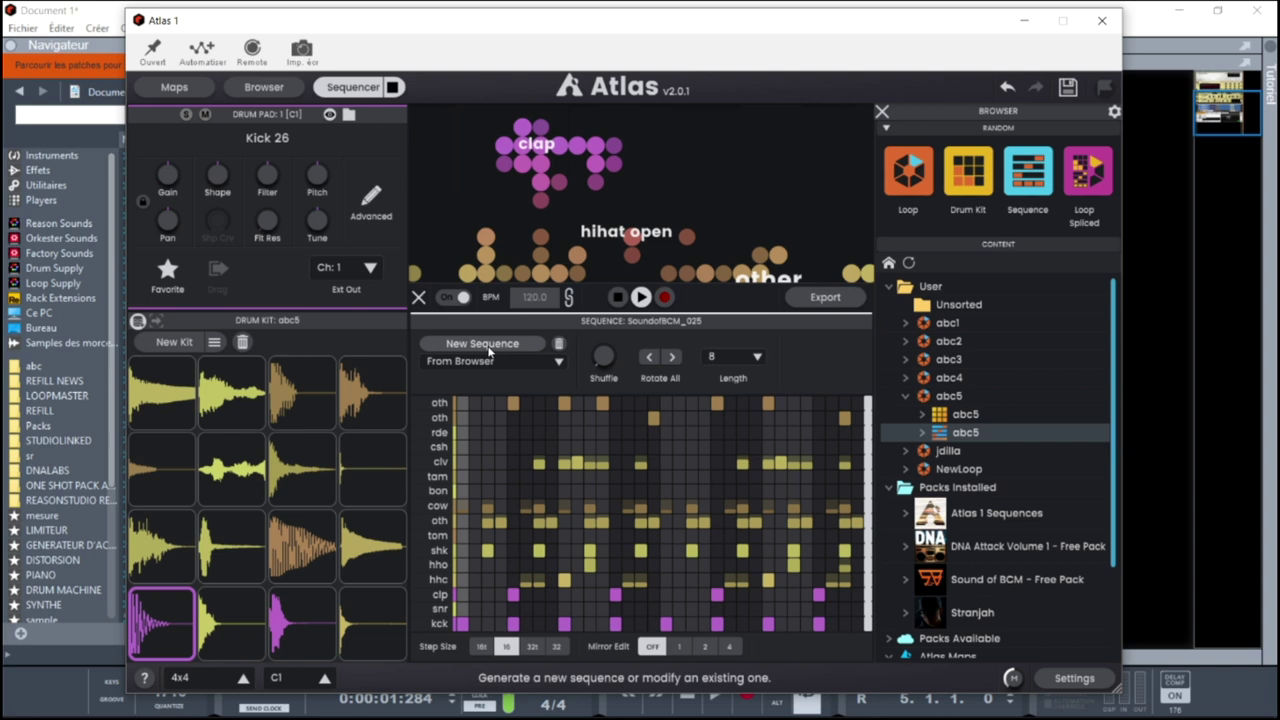
key("space")
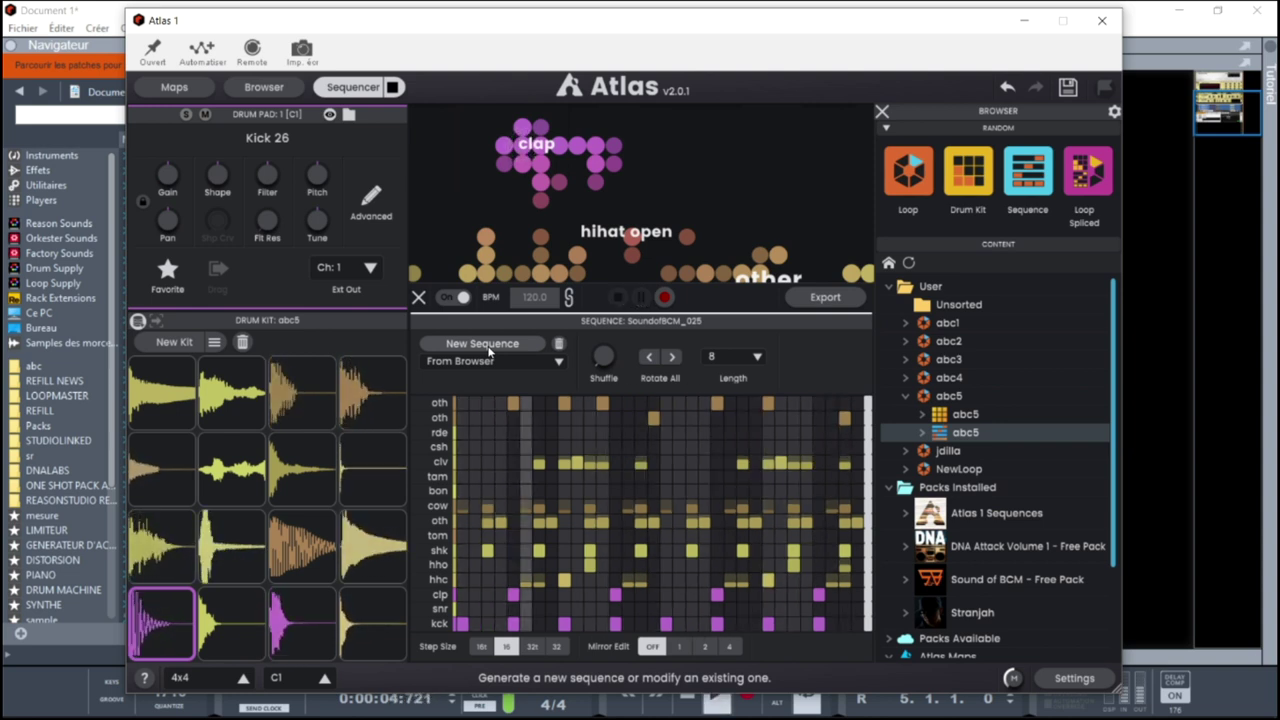
key("space")
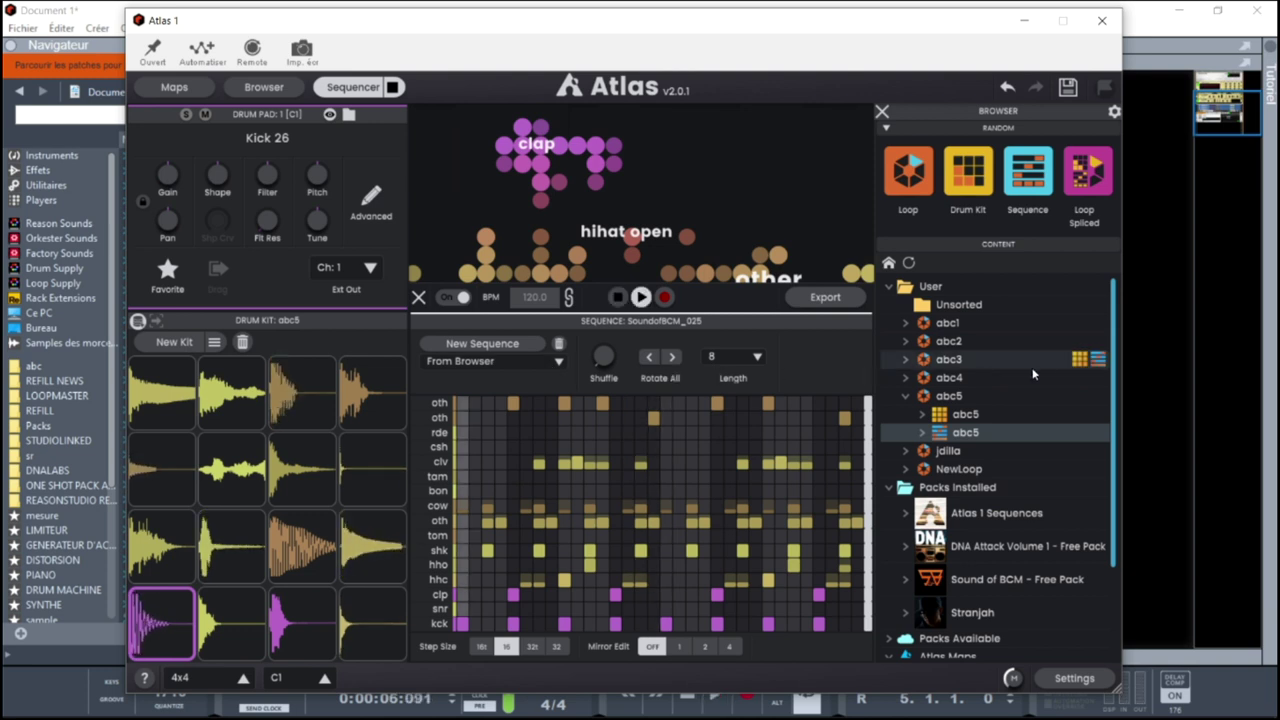
- Load the Hip Hop Classic 1 sequence from the Atlas 1 Sequences pack into the sequencer and play it
scroll(1113, 360, "down", 2)
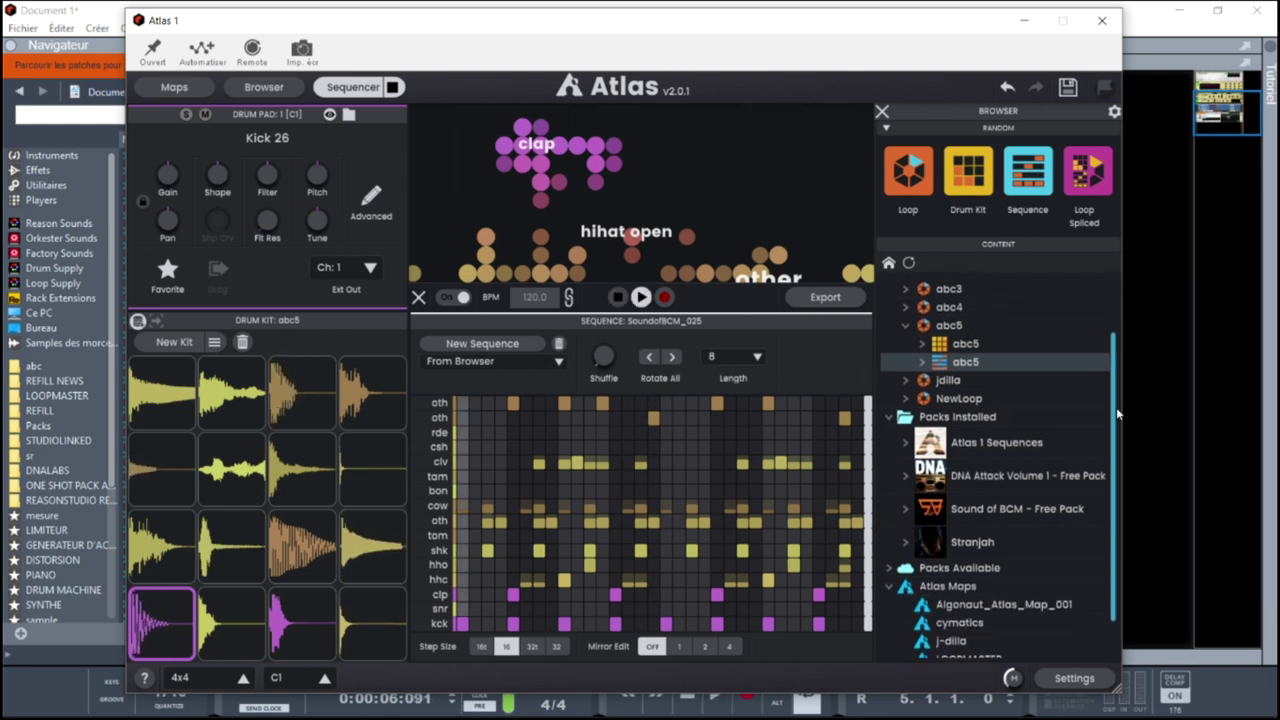
left_click(907, 444)
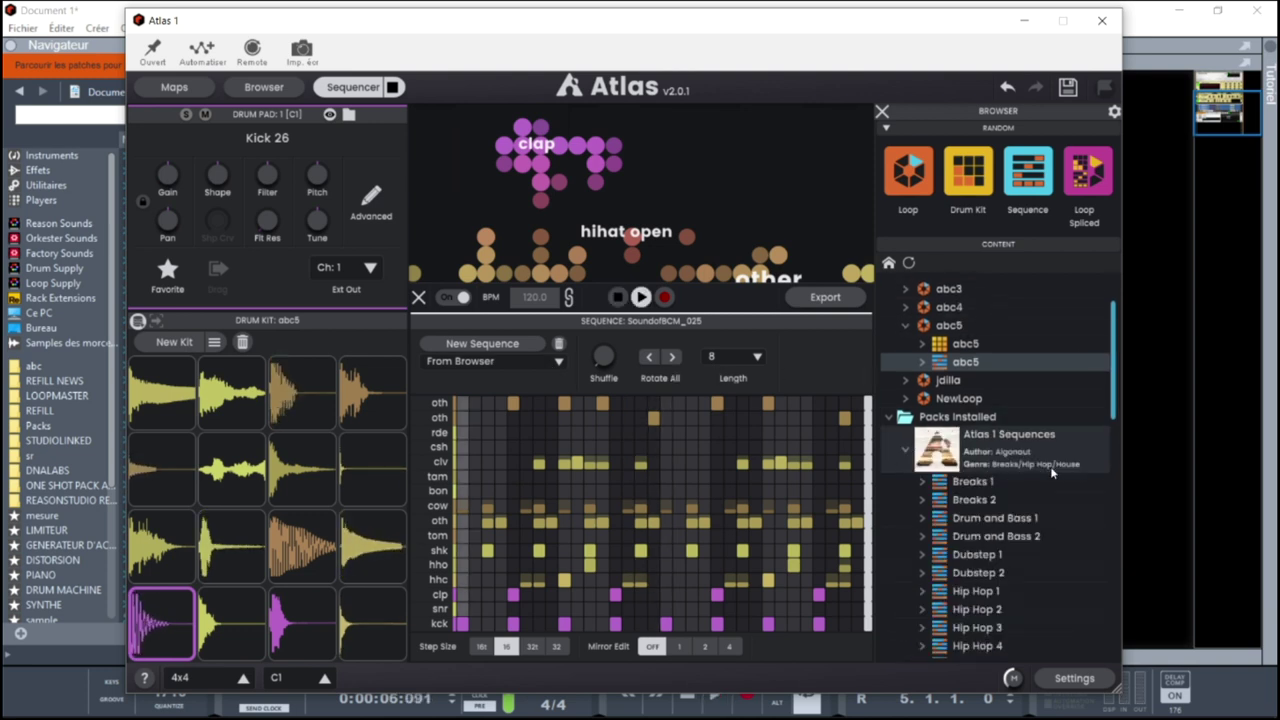
left_click_drag(1122, 400, 1120, 463)
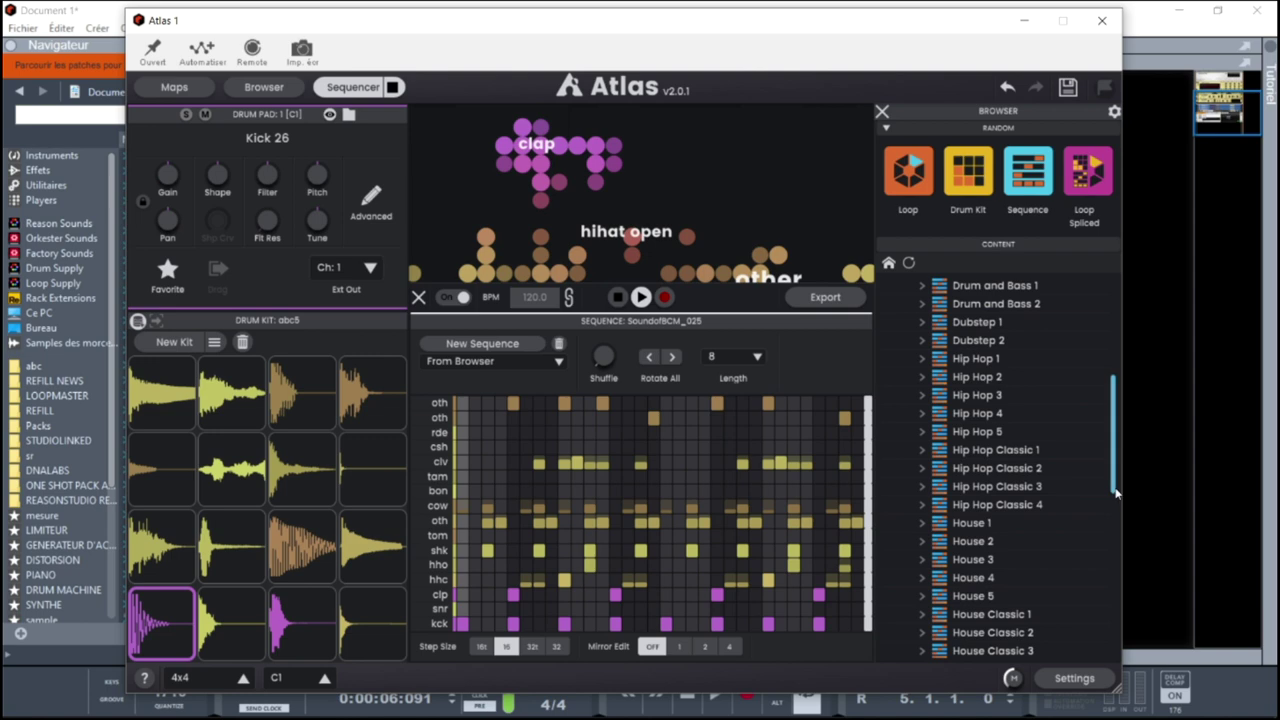
left_click_drag(996, 452, 656, 493)
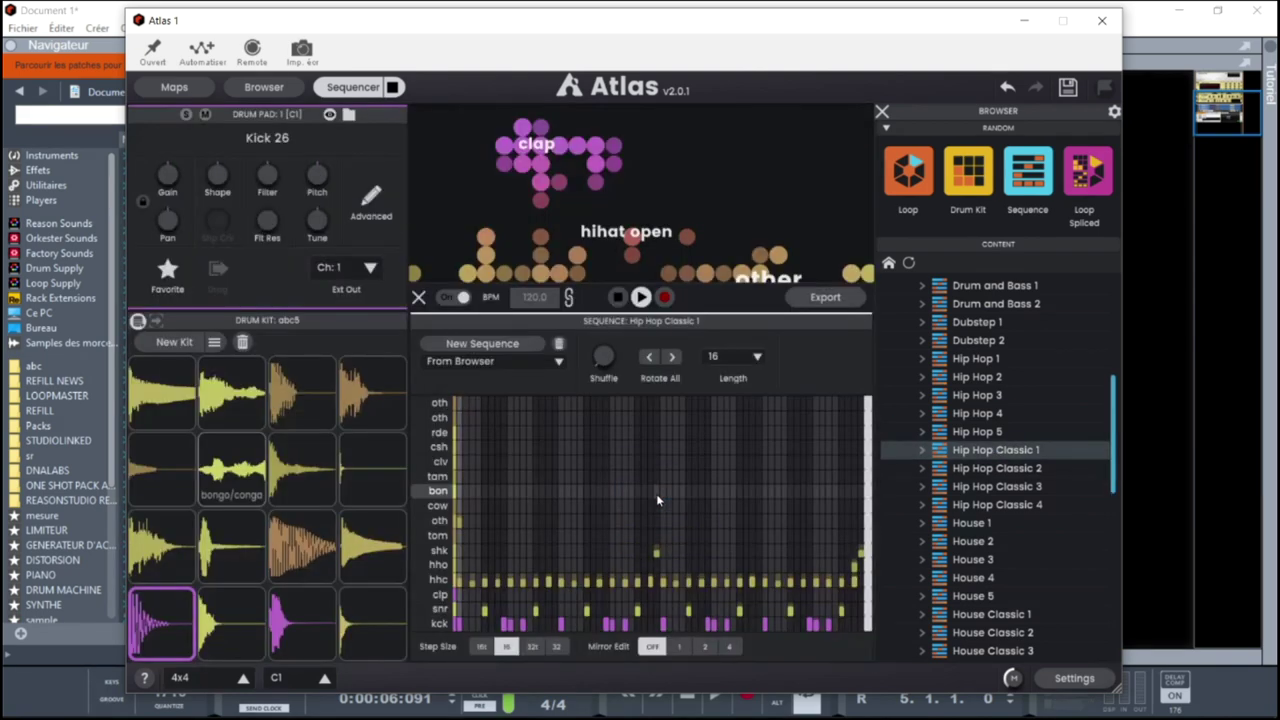
key("space")
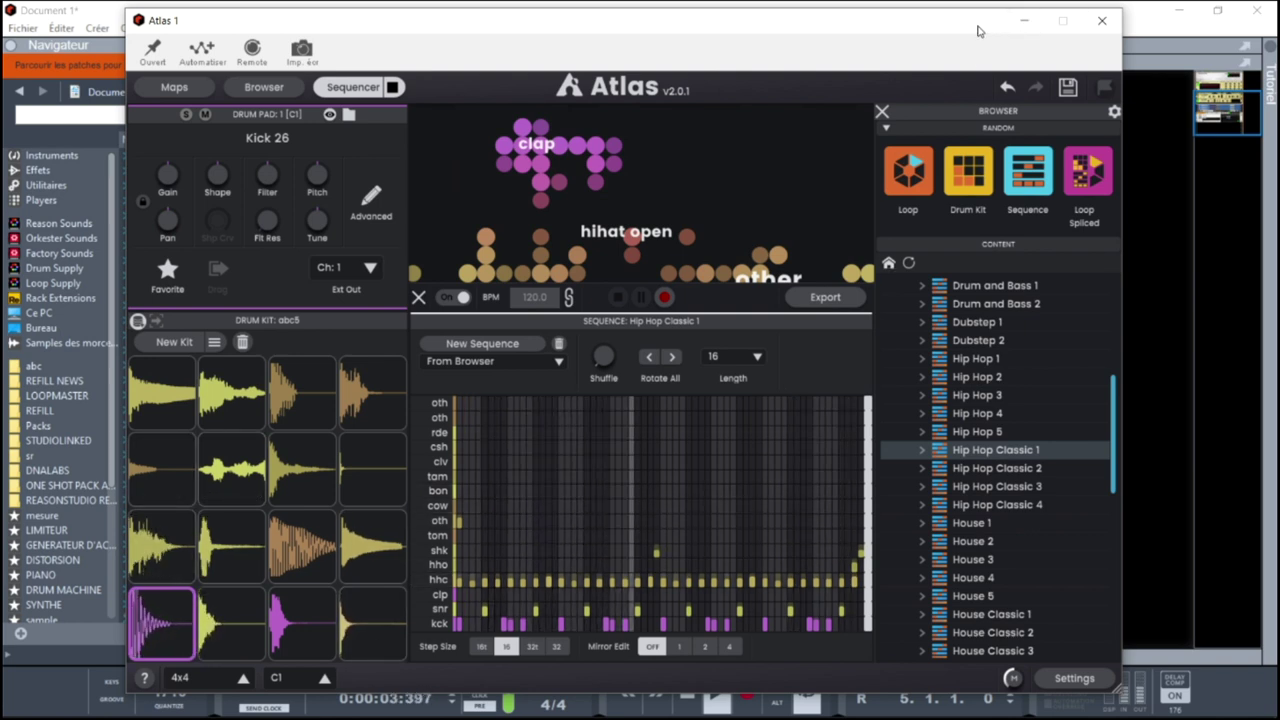
- Reveal the host transport, lower the tempo to 90 BPM and load the Hip Hop Classic 2 sequence
left_click_drag(978, 31, 963, 7)
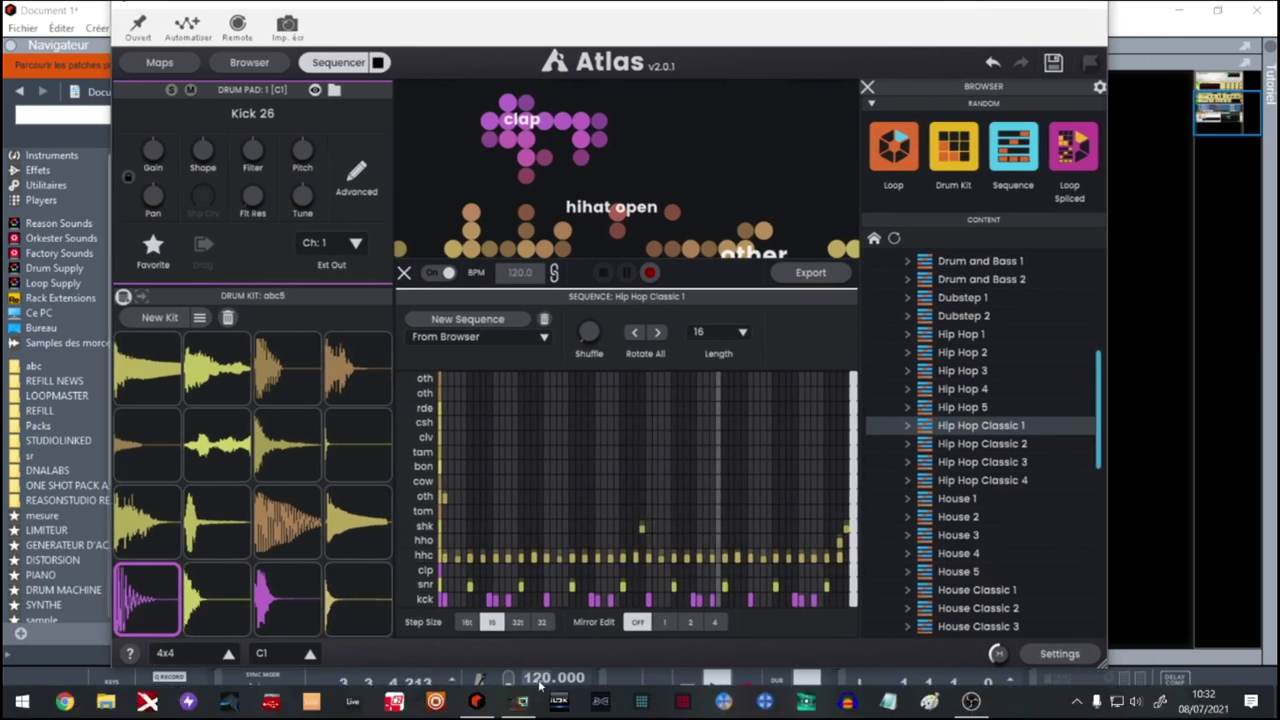
left_click_drag(545, 678, 542, 719)
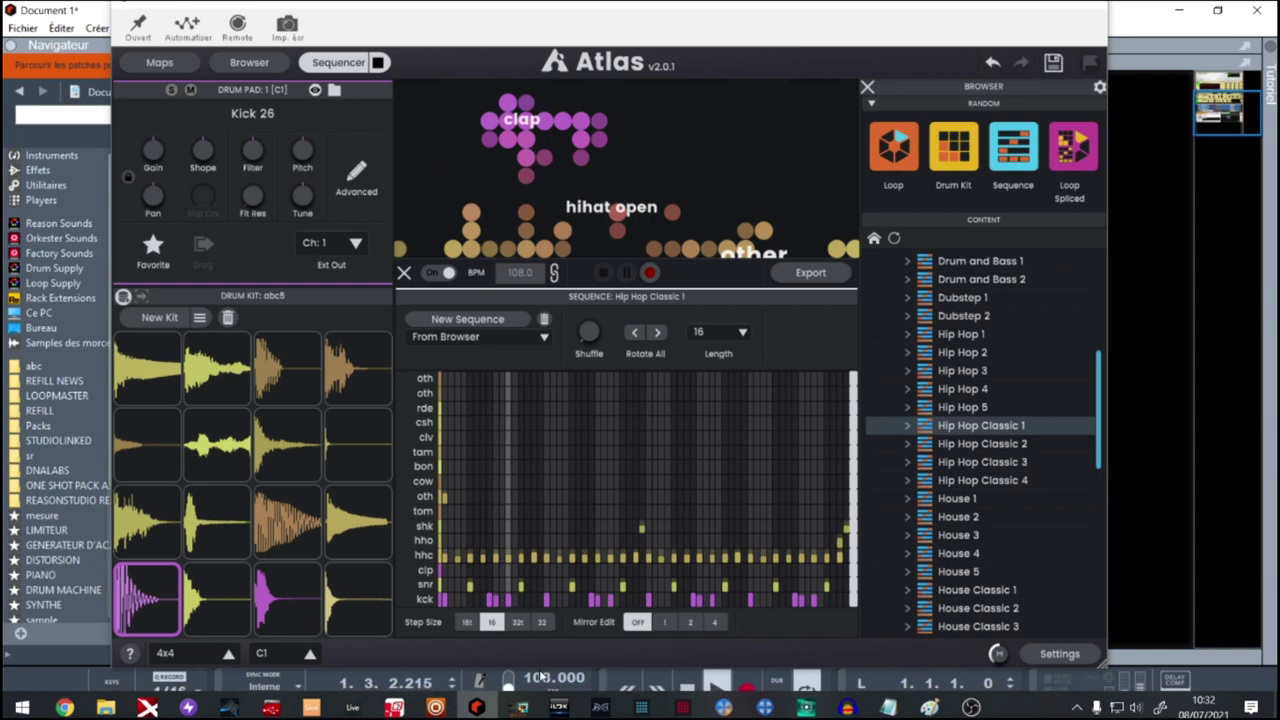
double_click(540, 680)
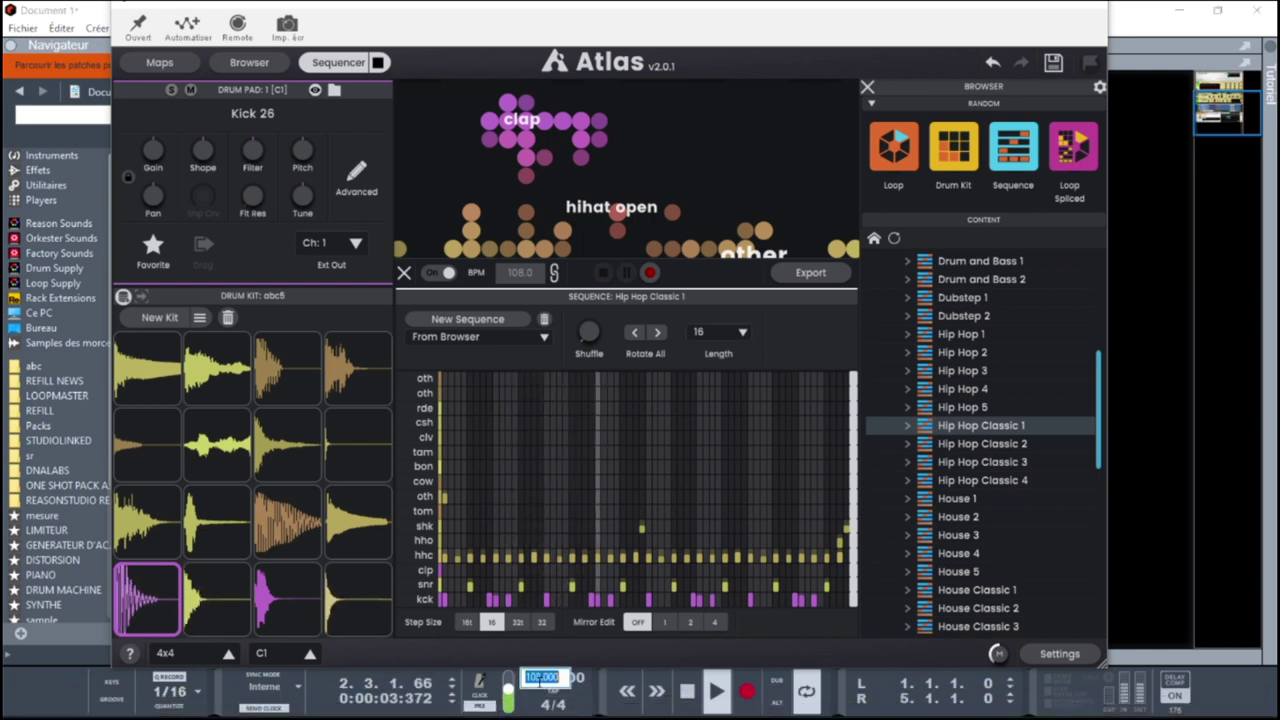
key("Return")
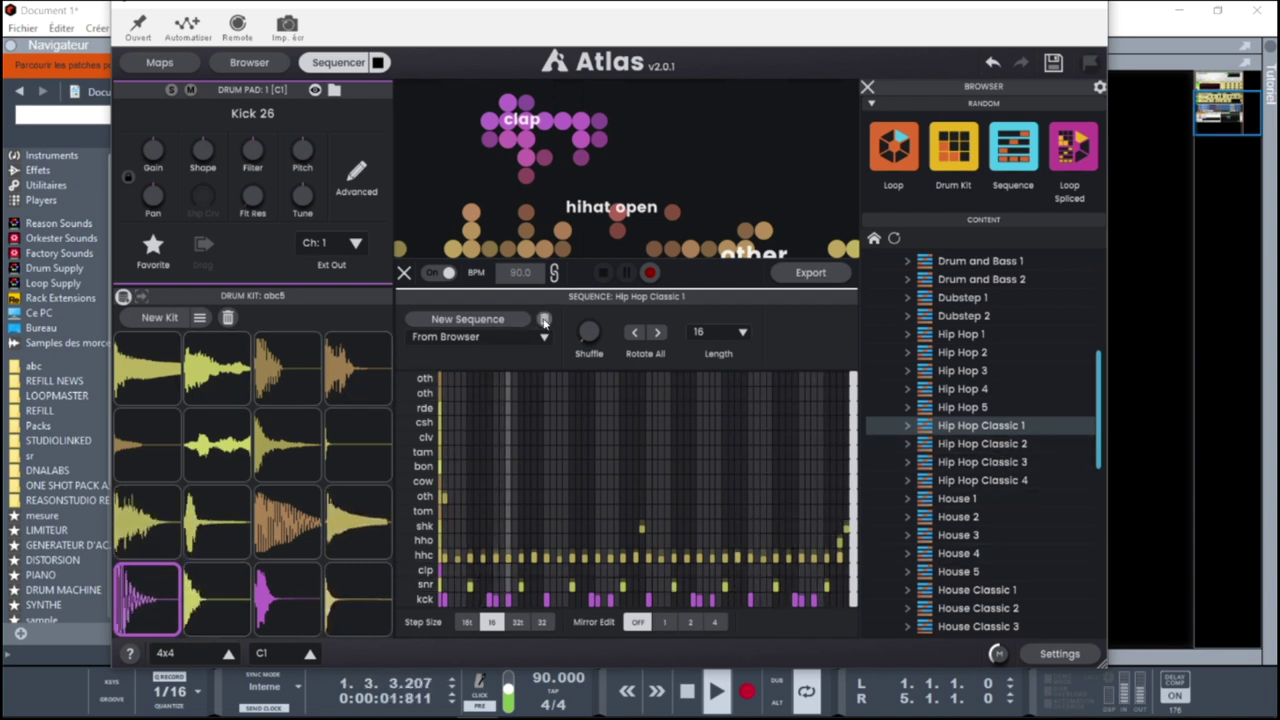
left_click(510, 319)
left_click_drag(1020, 440, 617, 479)
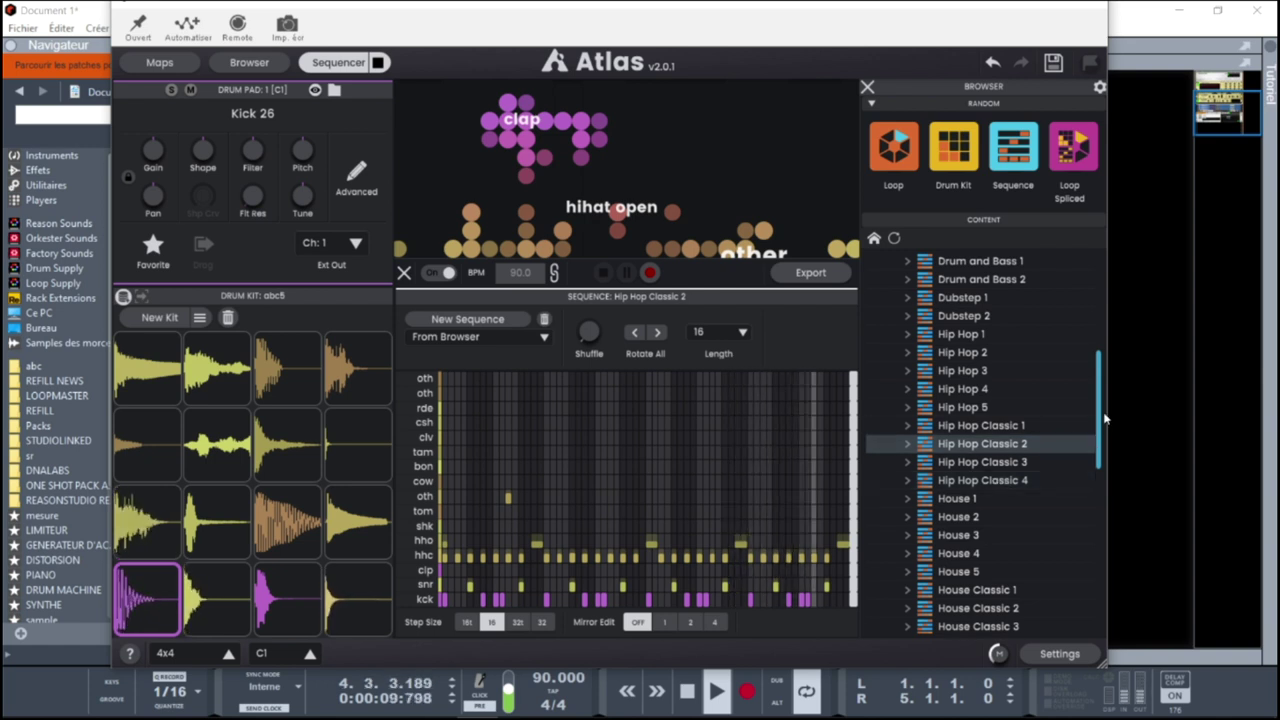
- Load the Trap 1 sequence and set the host tempo to 140 BPM
left_click_drag(1100, 415, 1100, 530)
left_click_drag(940, 497, 646, 524)
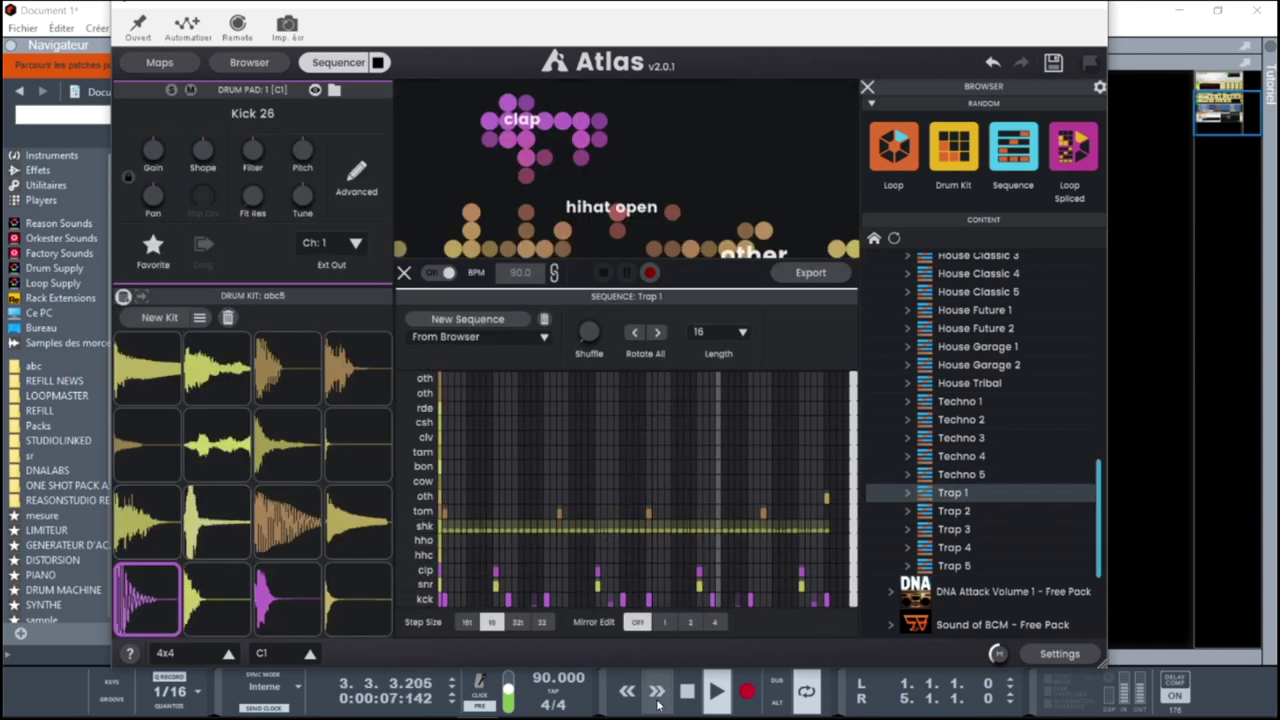
double_click(540, 679)
type("140")
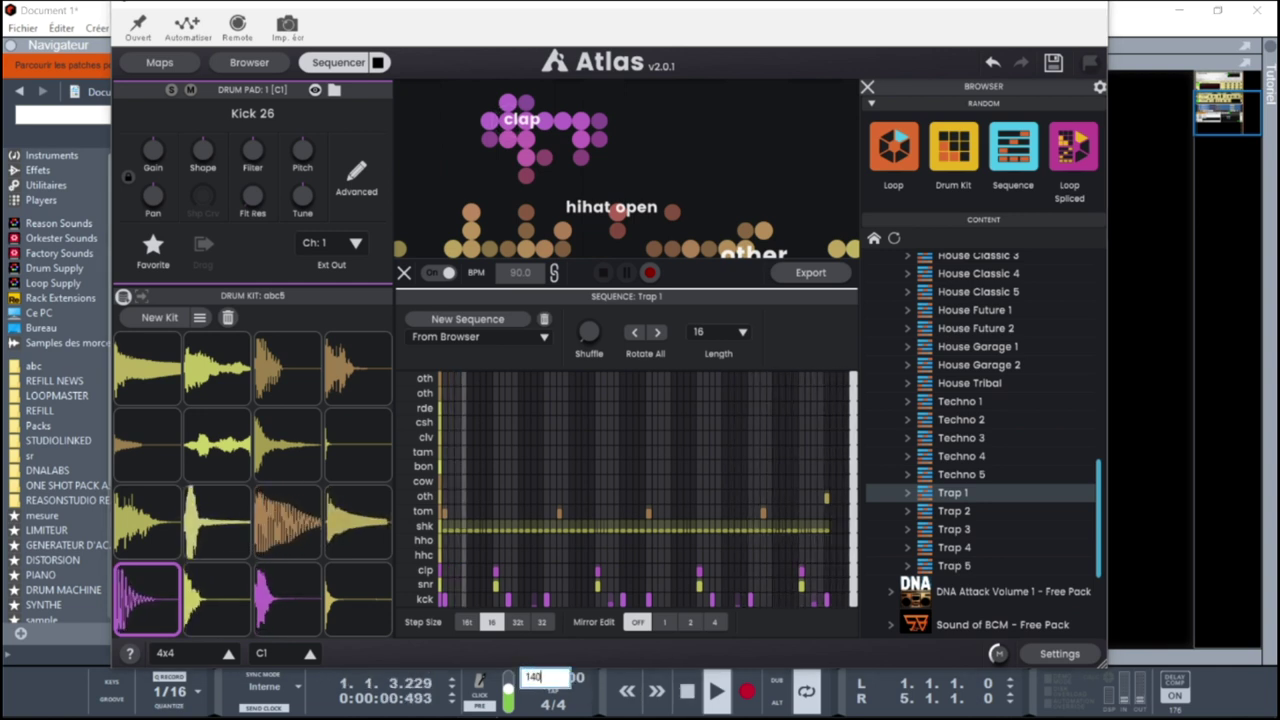
key("Return")
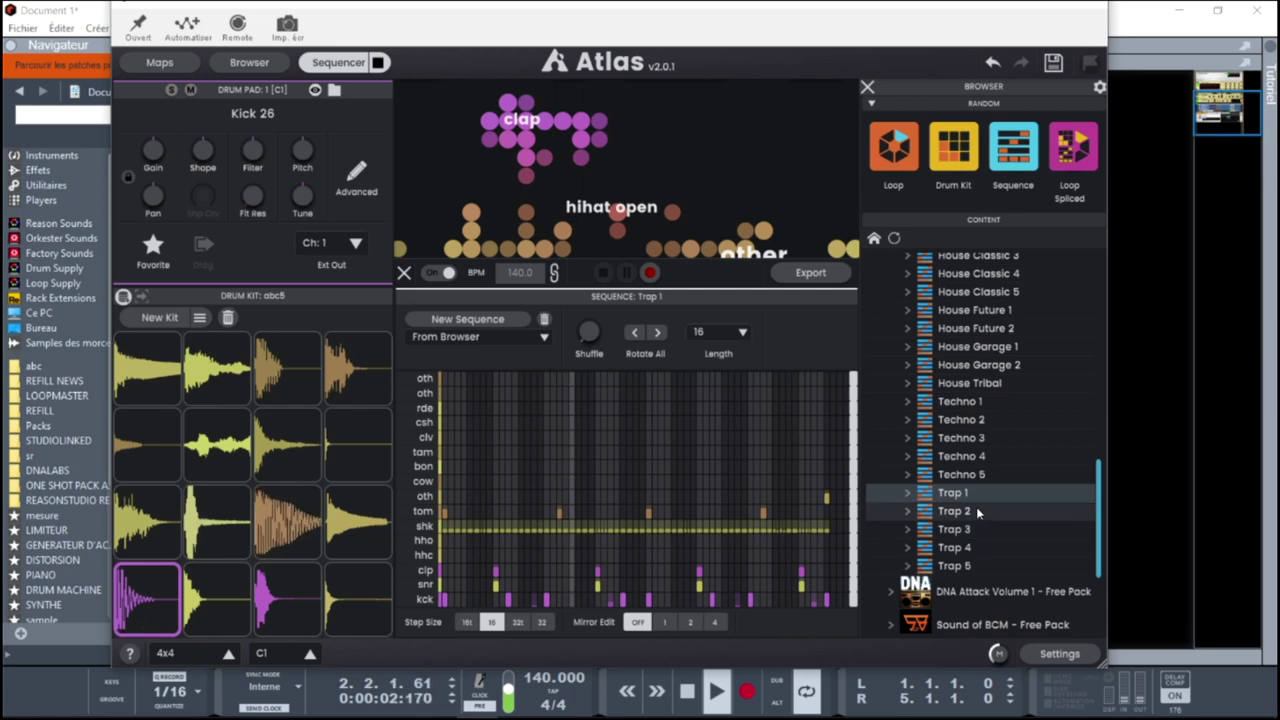
- Load the Trap 2 sequence and replace the sound on drum pad 7 with a newly found drum
left_click_drag(953, 511, 791, 521)
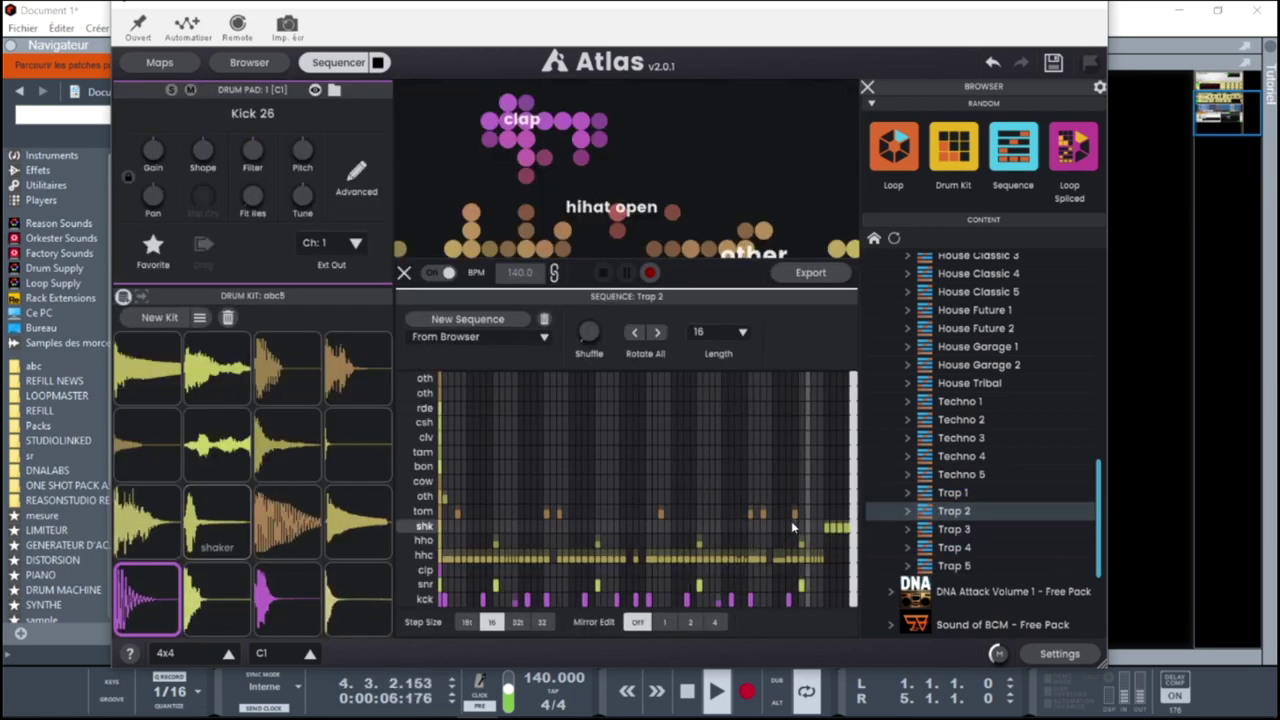
left_click(311, 517)
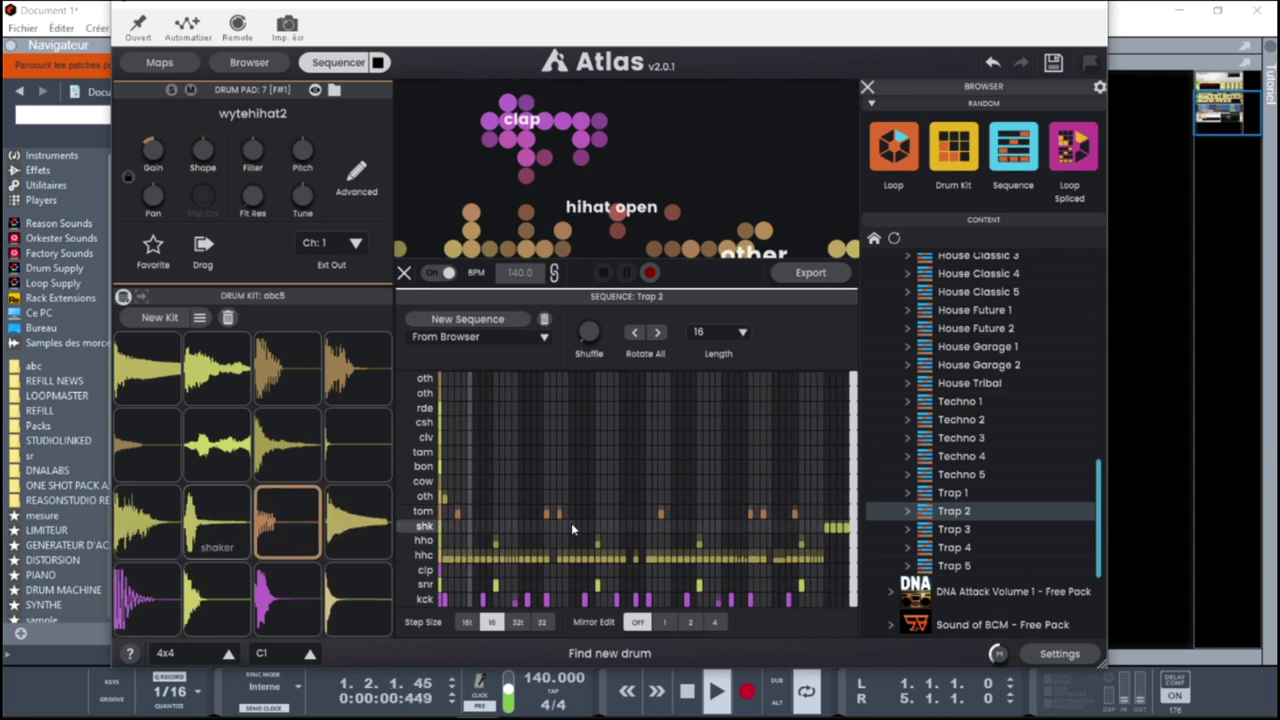
- Audition the Trap 4 sequence, load Trap 3 in its place and stop playback after listening
left_click_drag(955, 550, 662, 530)
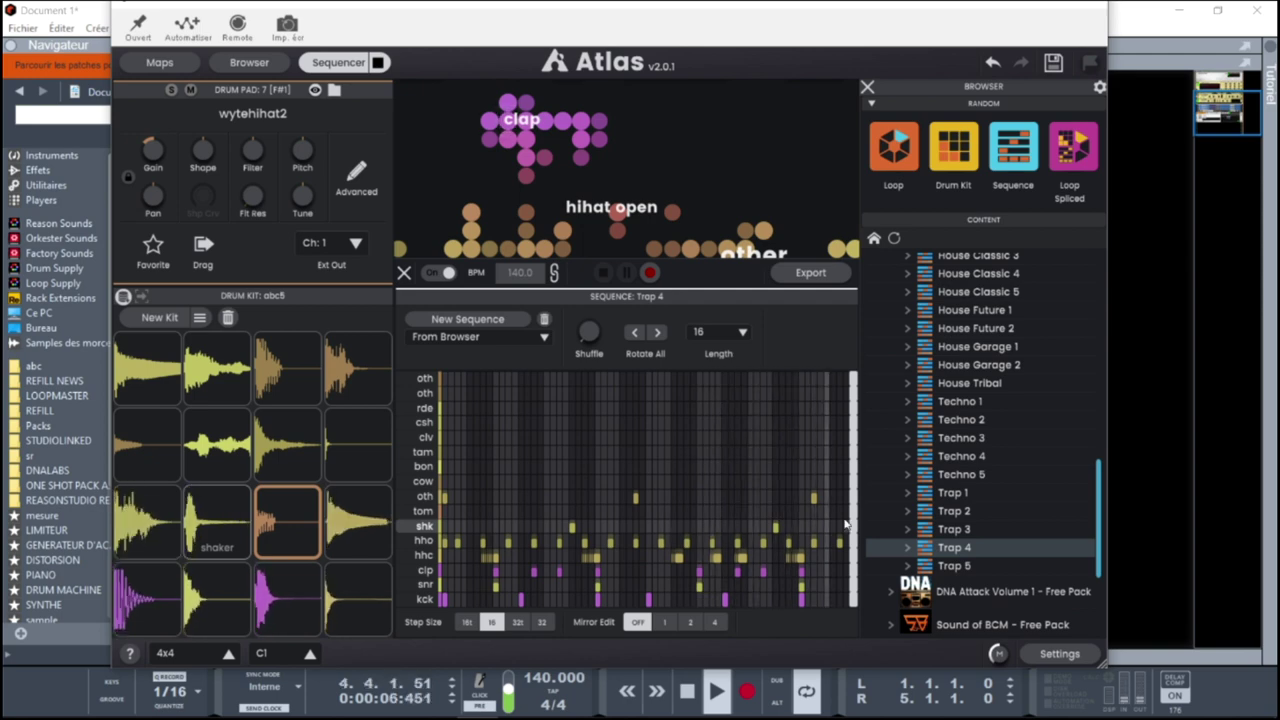
left_click(953, 531)
left_click_drag(953, 531, 647, 526)
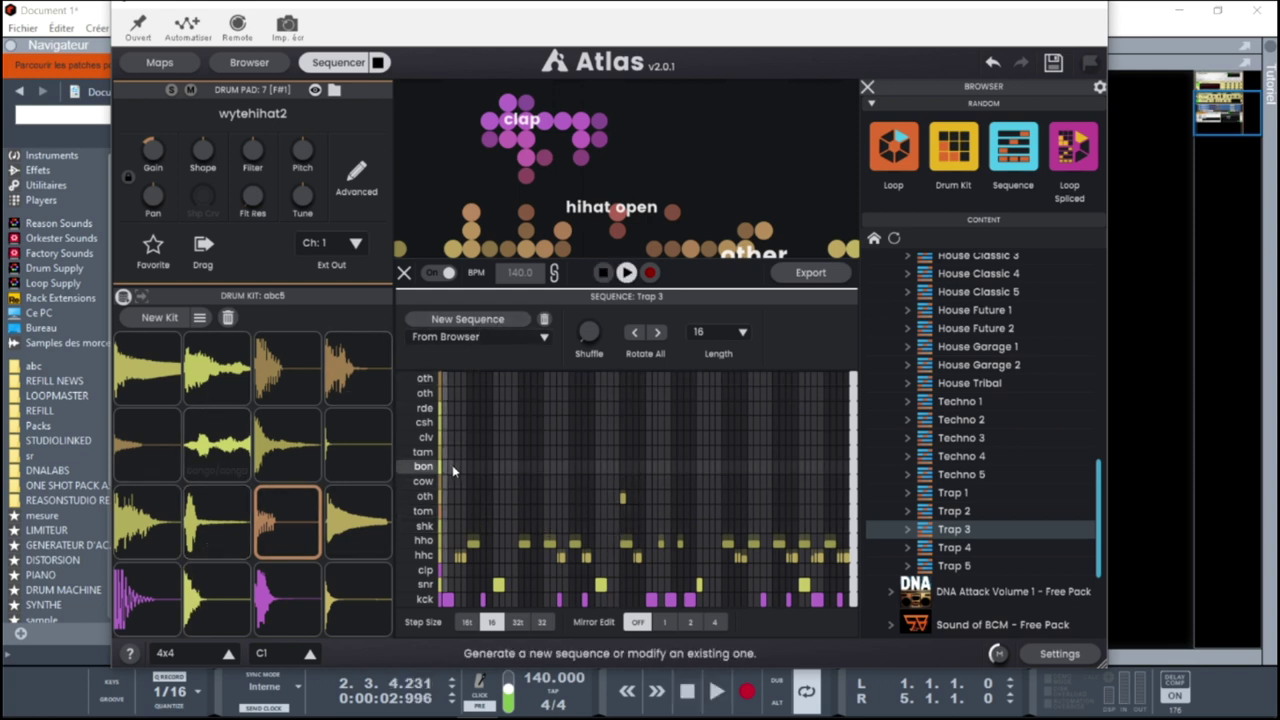
- Generate a new pattern for the shaker channel and two successive new patterns for the kick channel, listening during playback
left_click(408, 530)
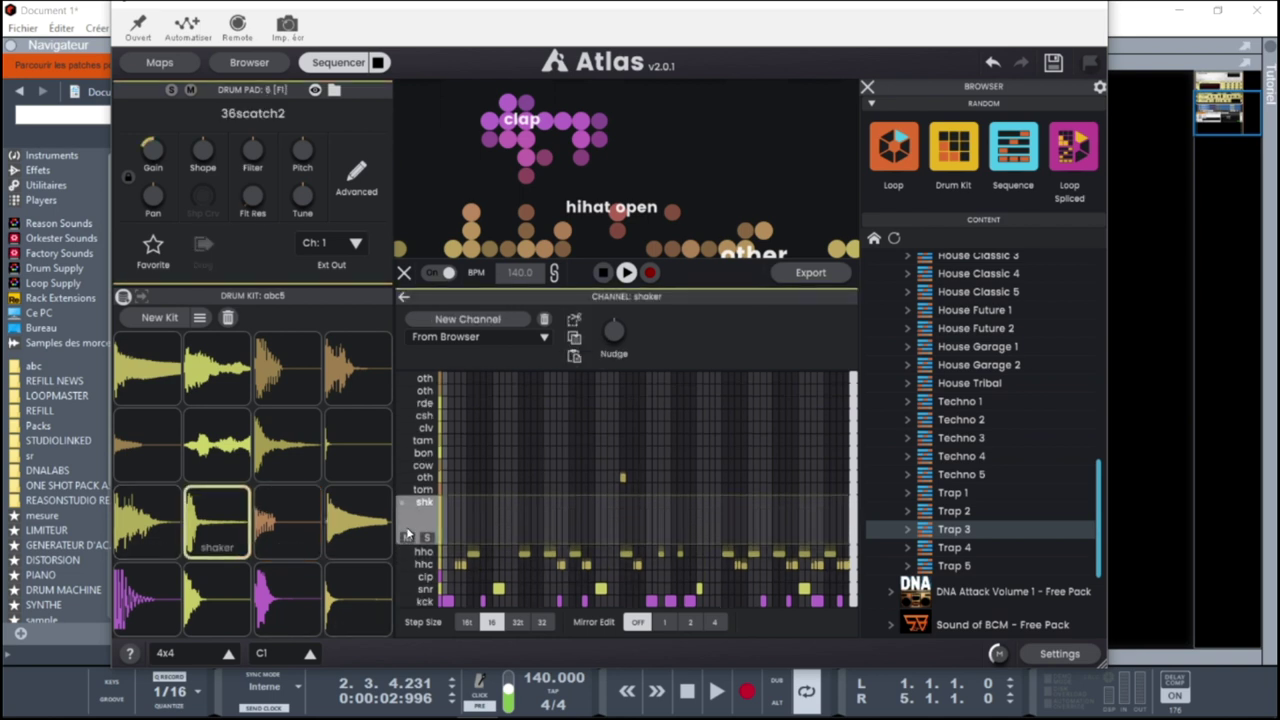
left_click(489, 320)
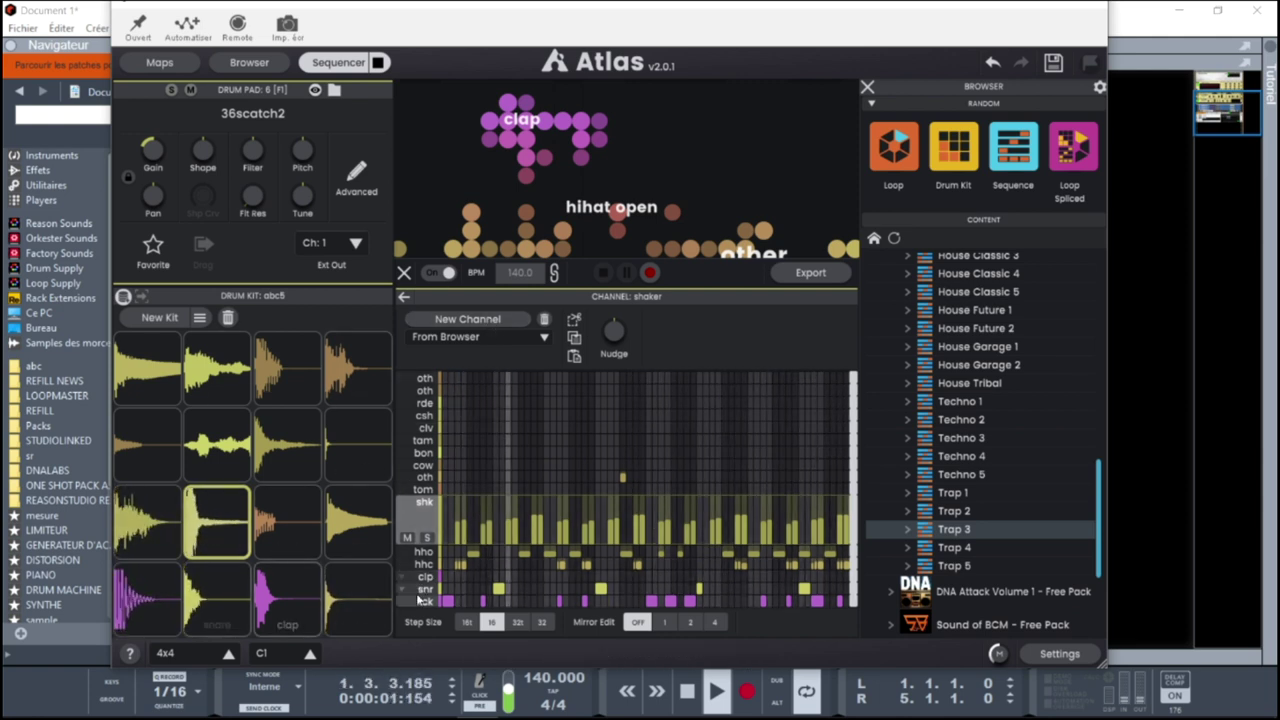
left_click(420, 601)
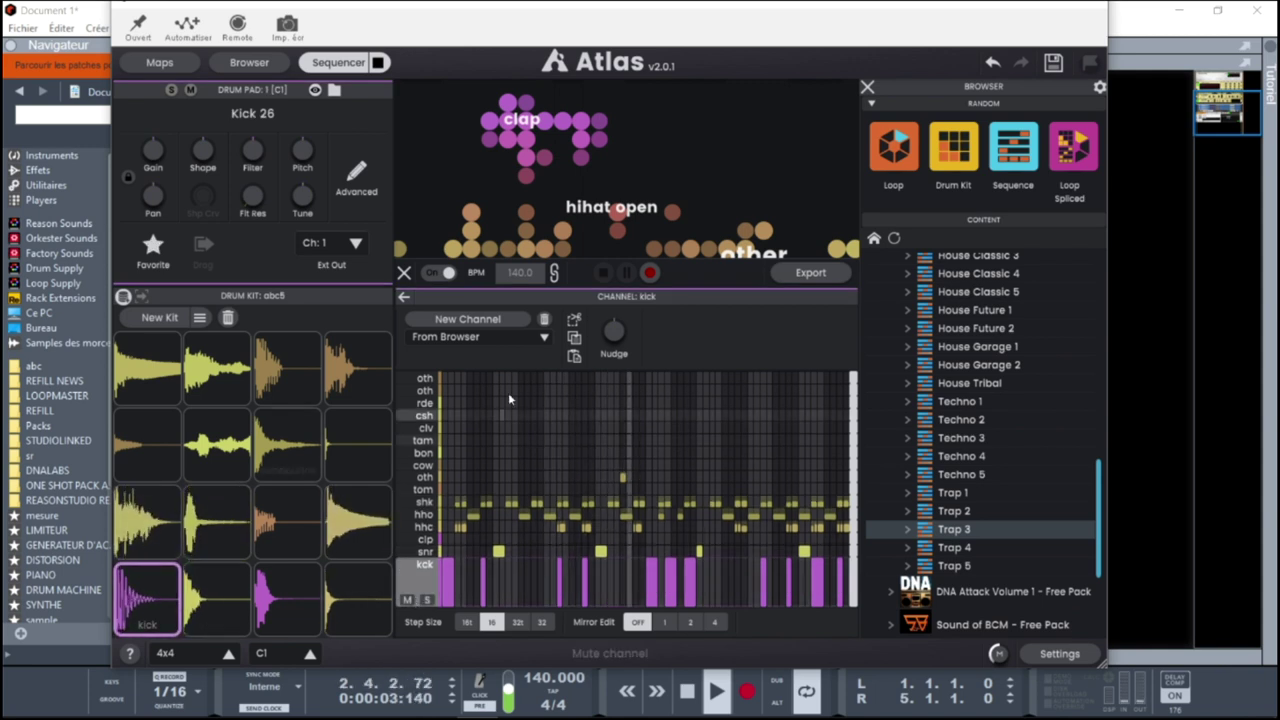
left_click(488, 319)
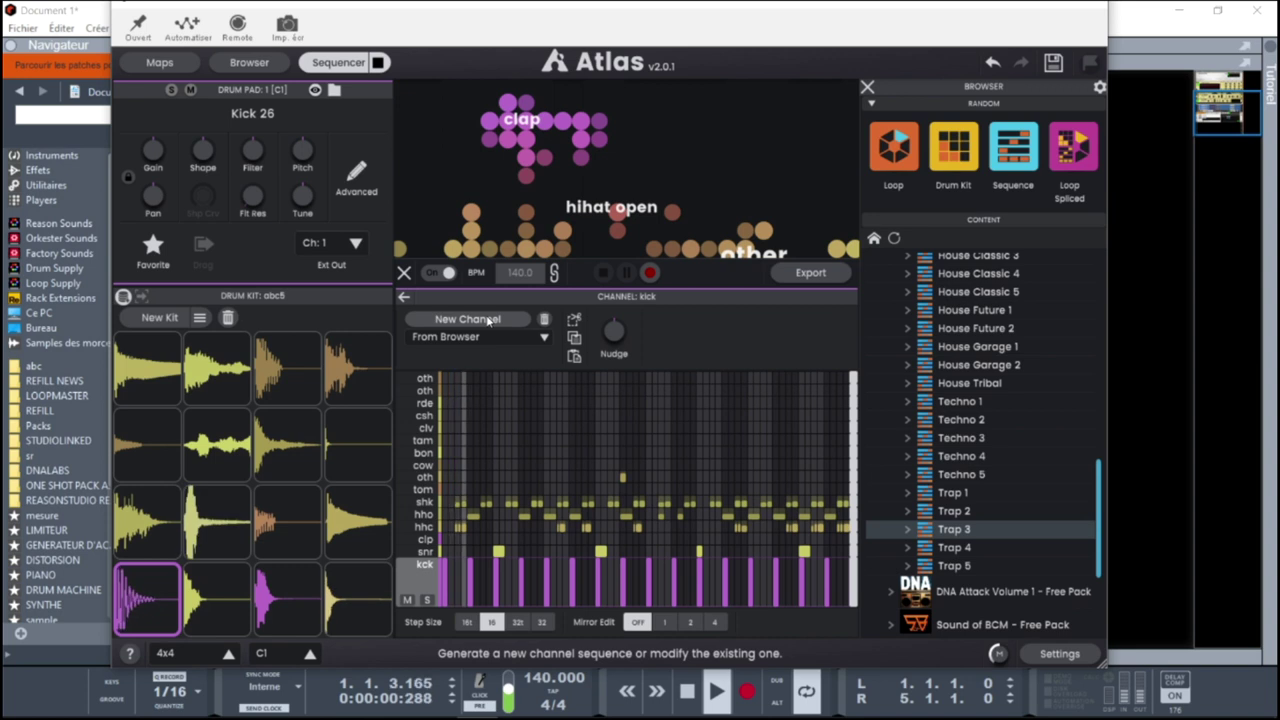
left_click(488, 319)
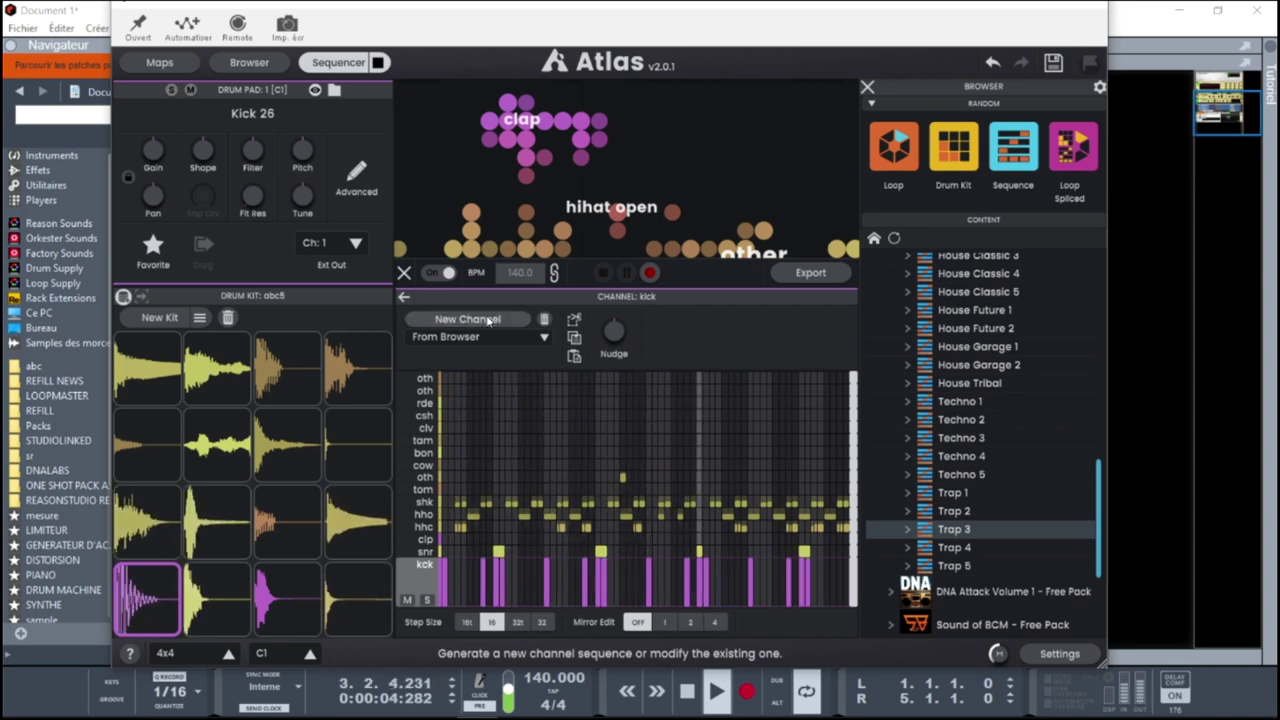
- Generate two successive new patterns for the kick channel and replace the shaker pad's sound with a newly found drum
left_click(488, 319)
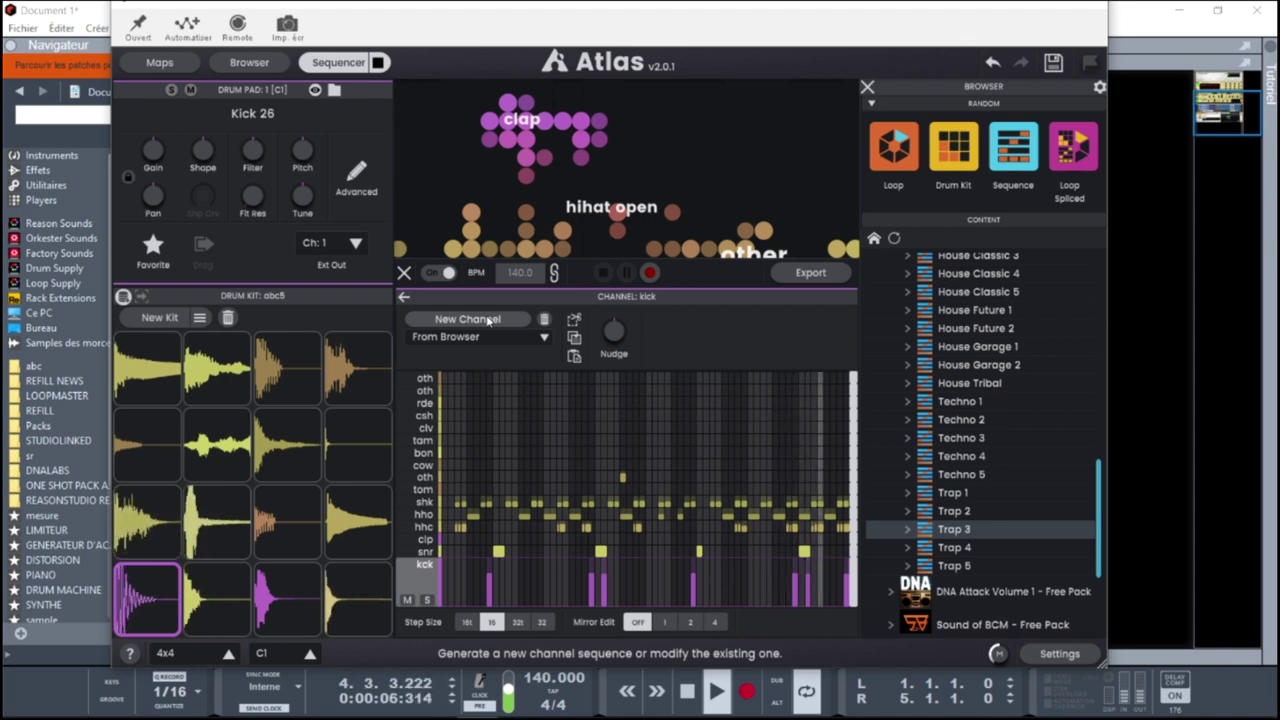
left_click(488, 319)
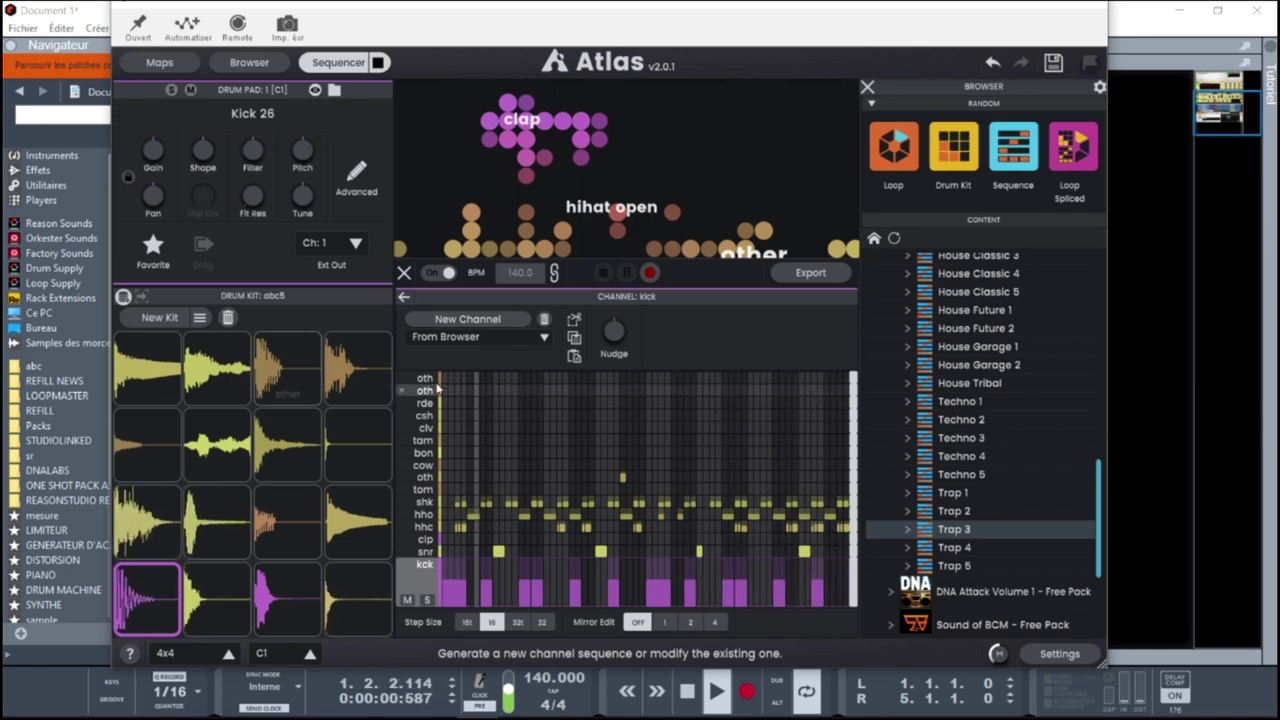
left_click(212, 537)
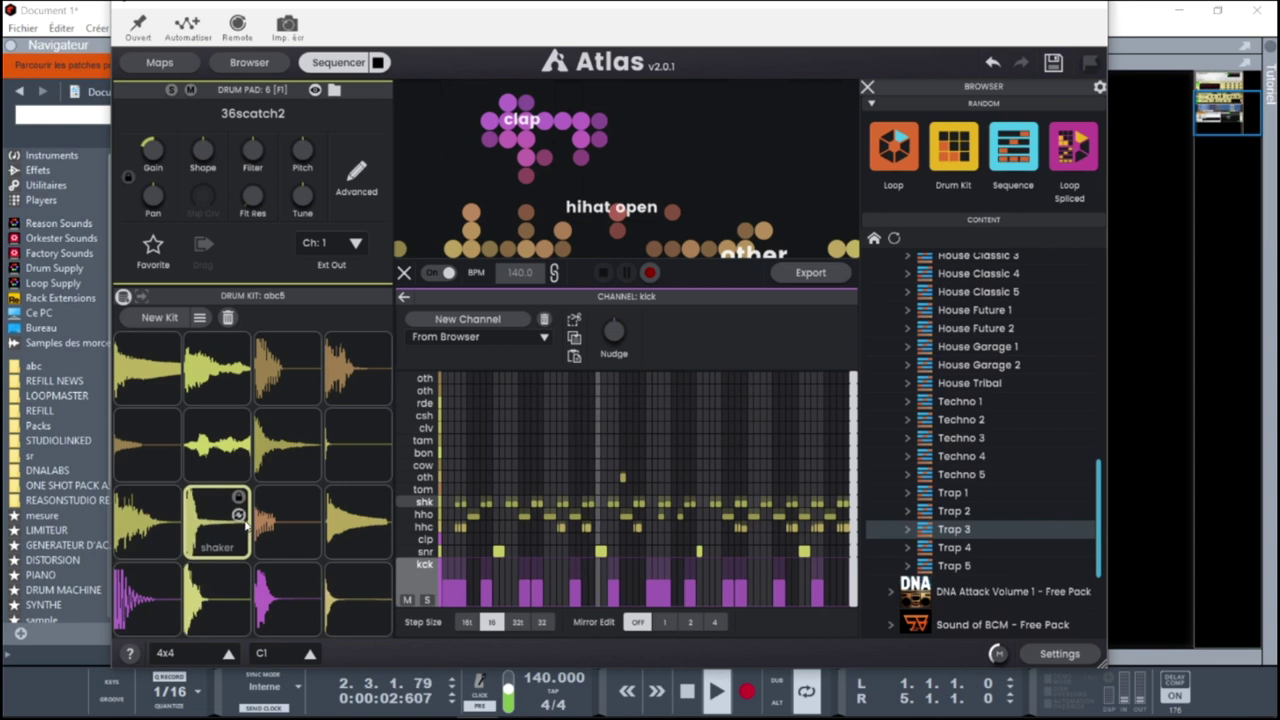
left_click(208, 524)
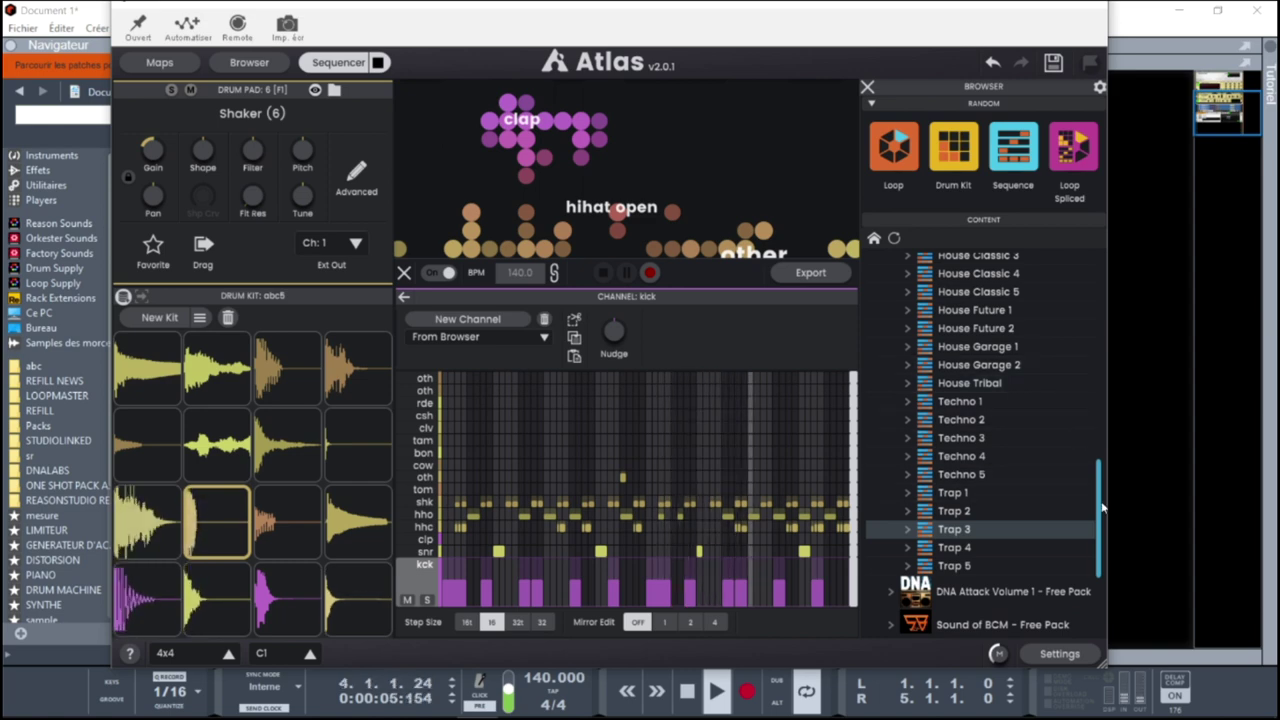
- Audition the House Future 1, House Garage 1 and House Classic 3 sequences in turn, then stop playback
scroll(1096, 494, "up", 2)
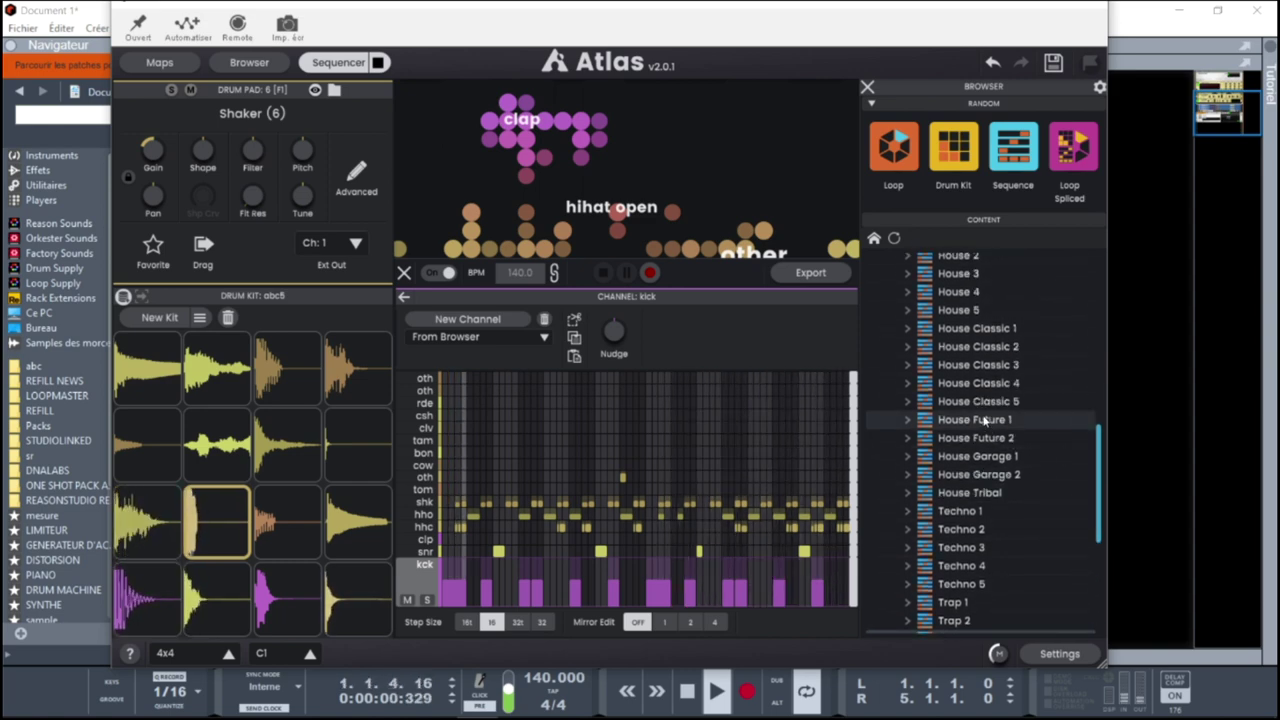
left_click_drag(985, 421, 660, 474)
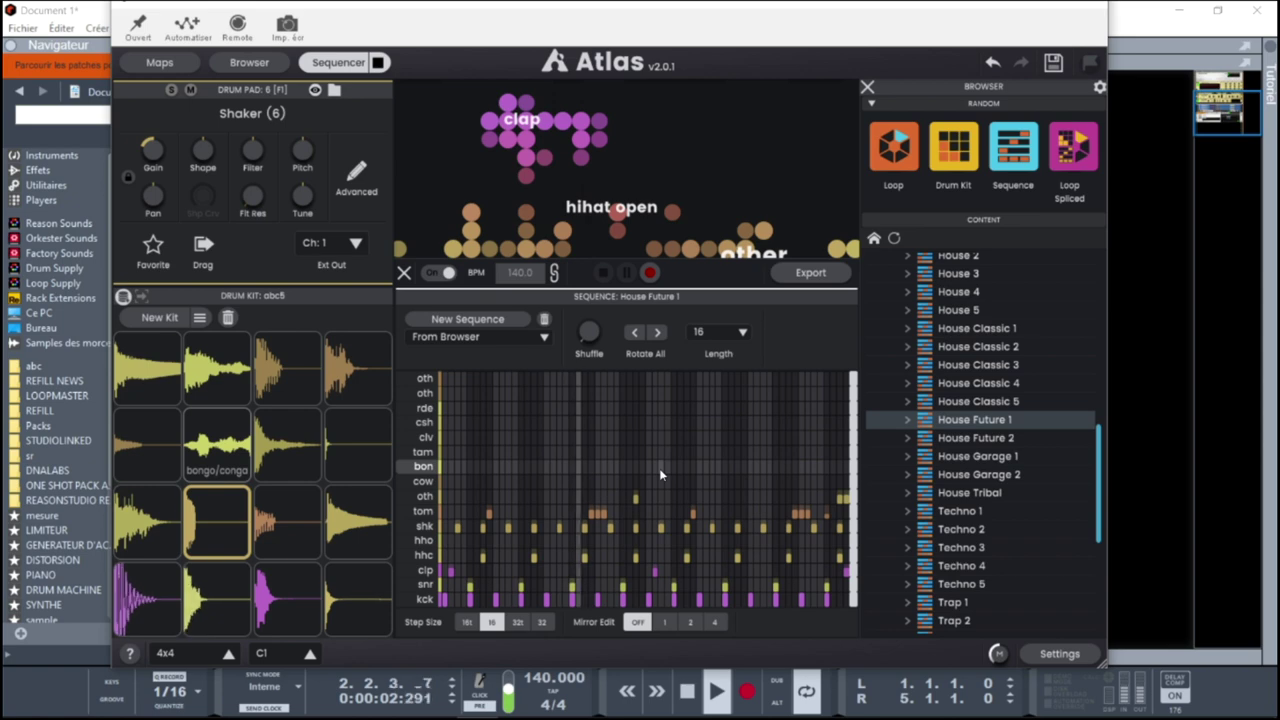
left_click_drag(965, 460, 708, 463)
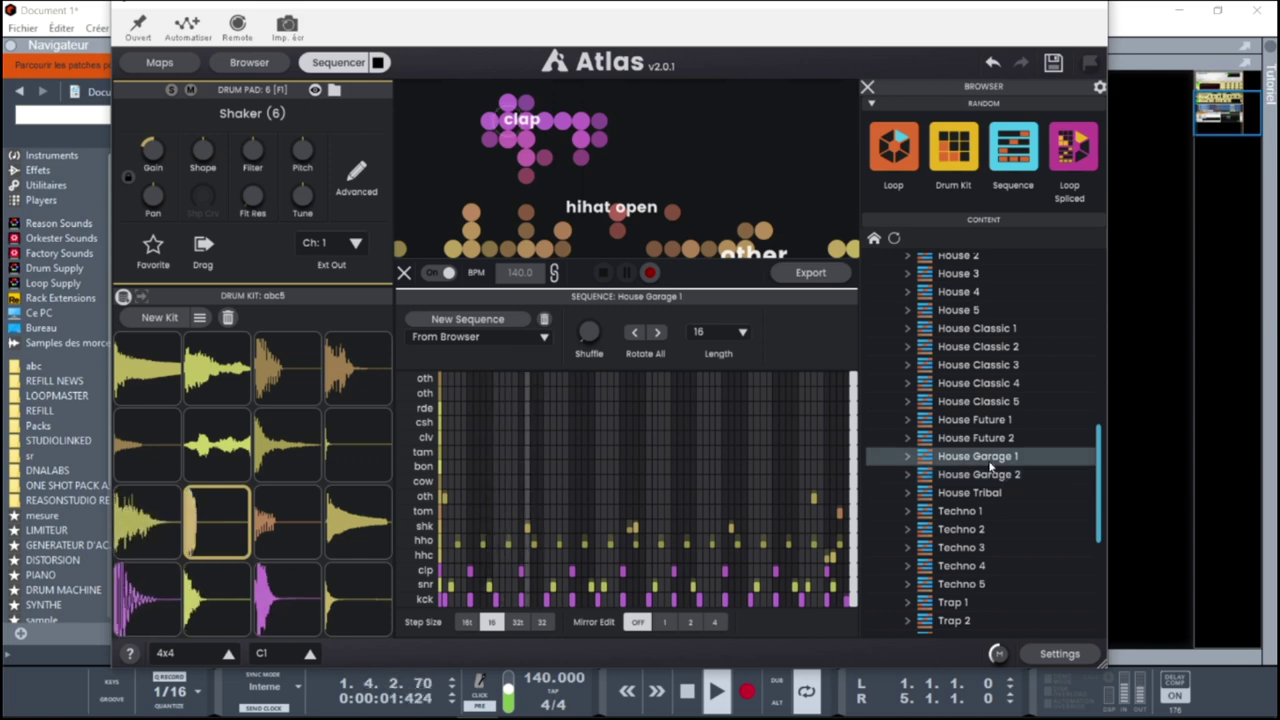
left_click_drag(975, 365, 683, 462)
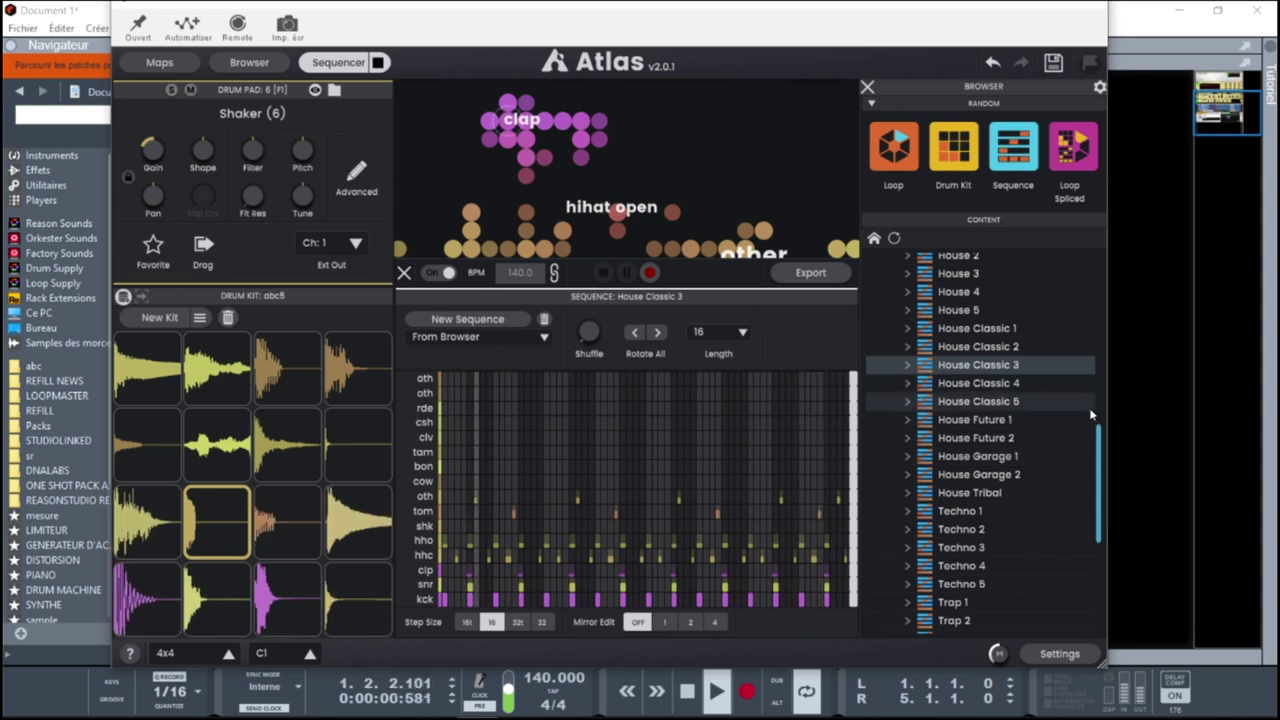
key("space")
- Collapse the Atlas 1 Sequences pack and the abc5 entry, and load the saved jdilla loop
scroll(990, 400, "up", 10)
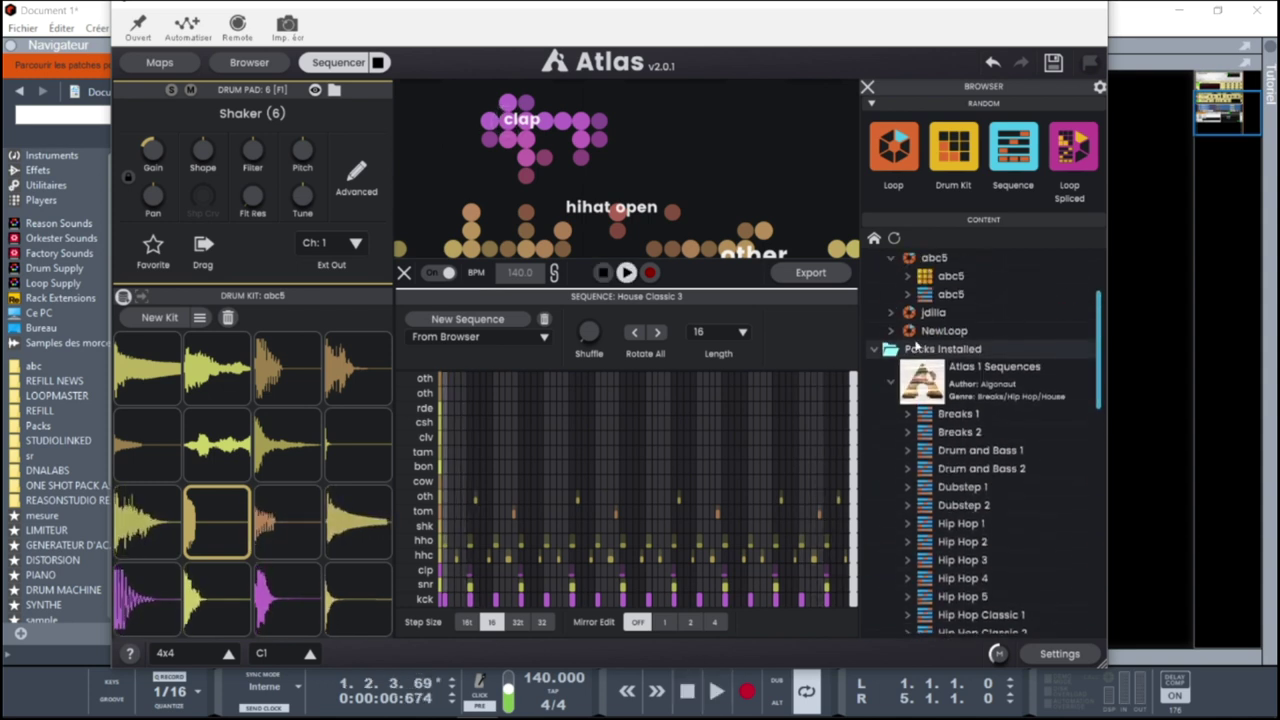
left_click(891, 385)
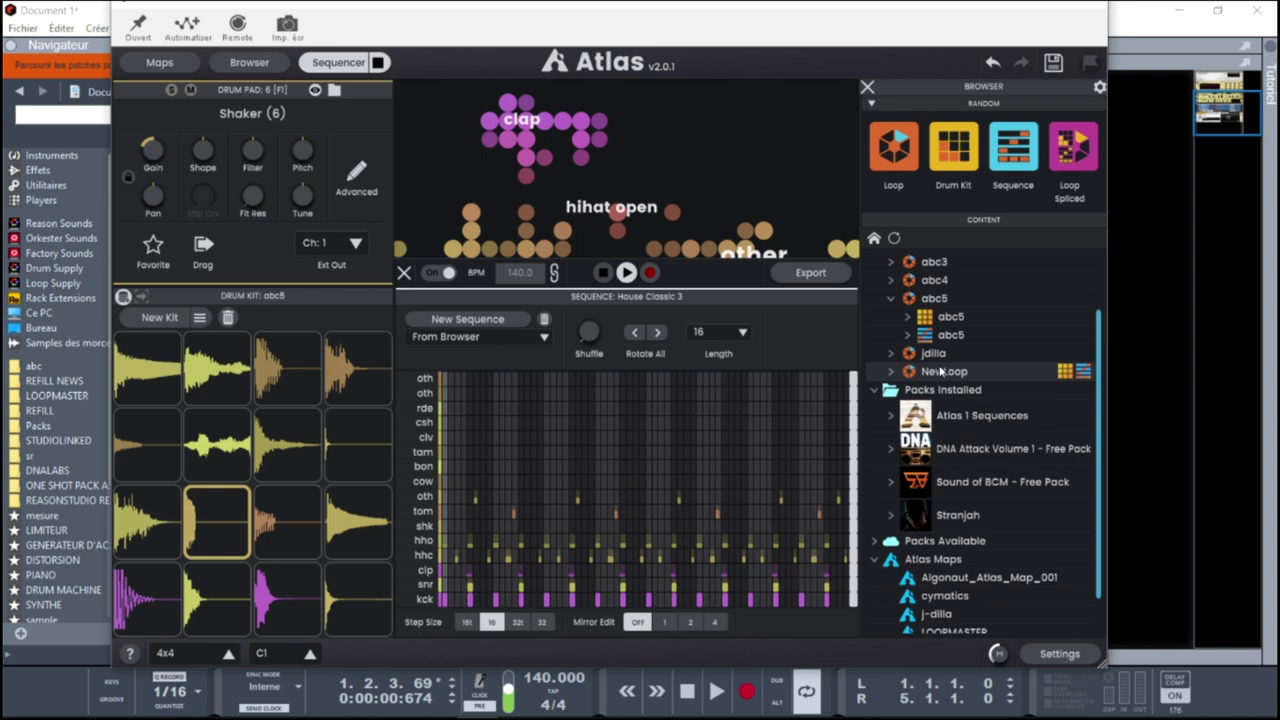
left_click(892, 300)
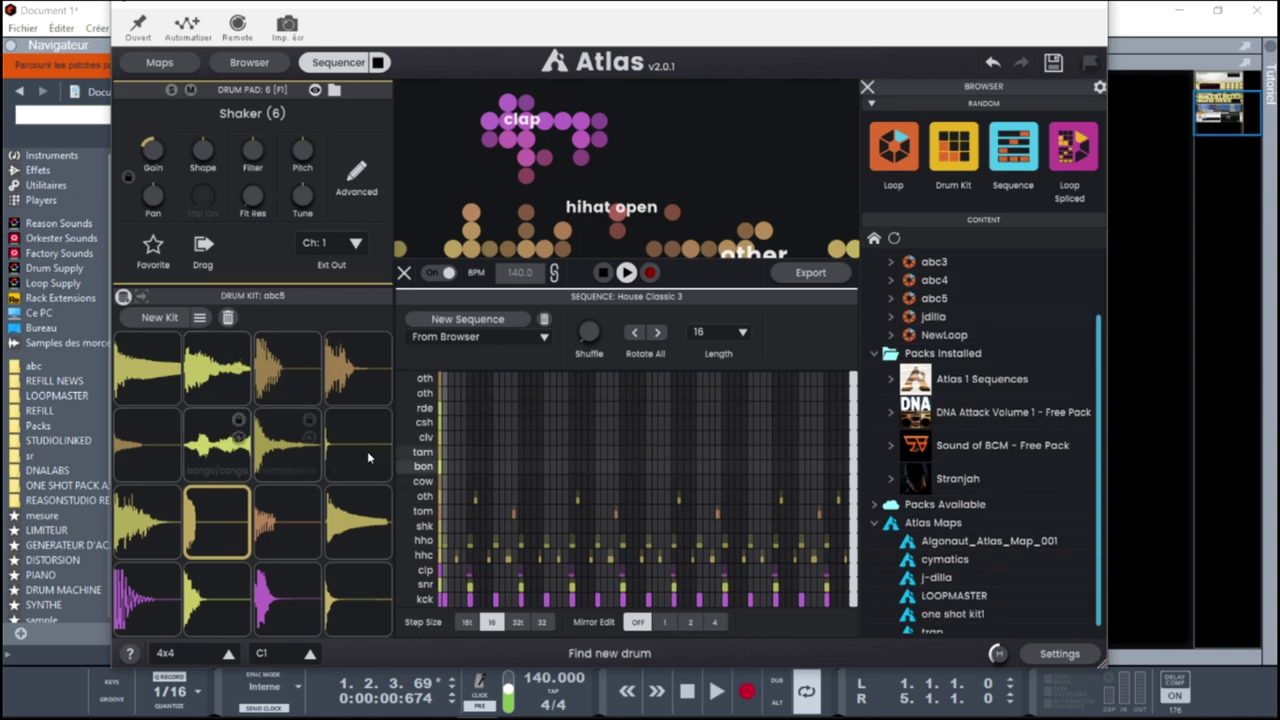
left_click(891, 317)
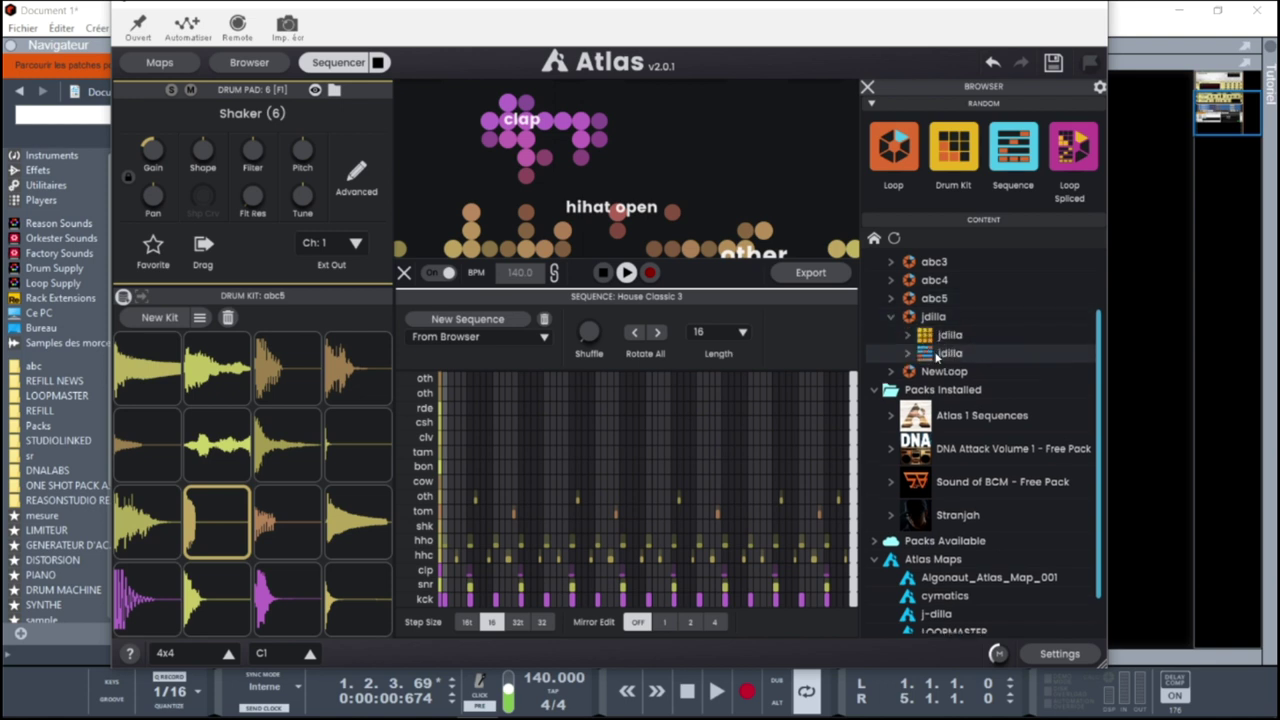
mouse_move(928, 320)
left_click_drag(928, 320, 686, 429)
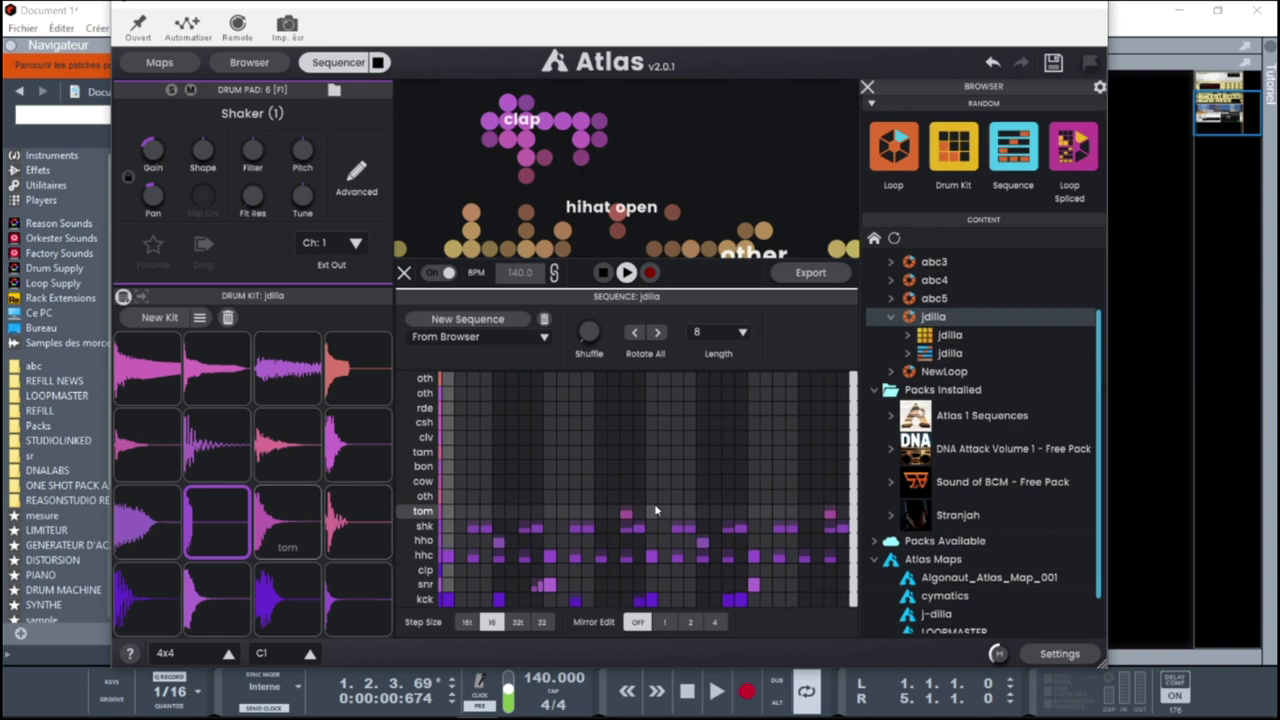
- Set the host tempo to 90 BPM and play the loaded loop
mouse_move(583, 699)
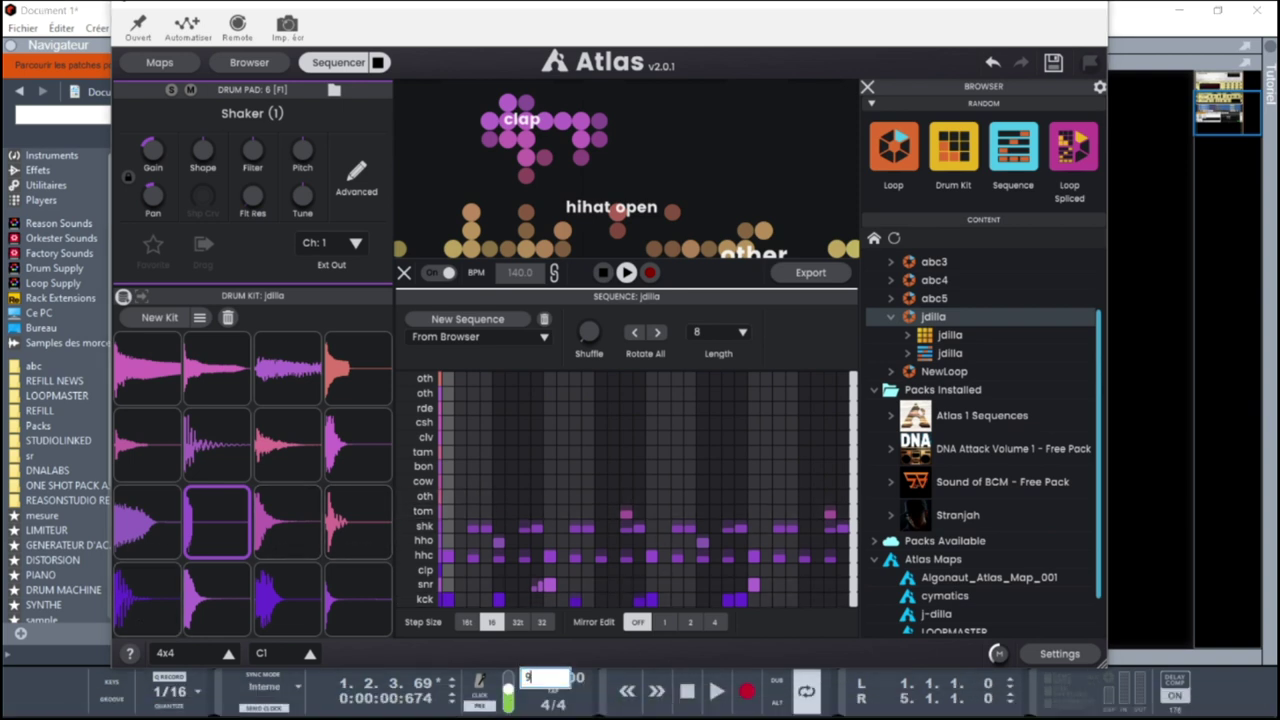
key("space")
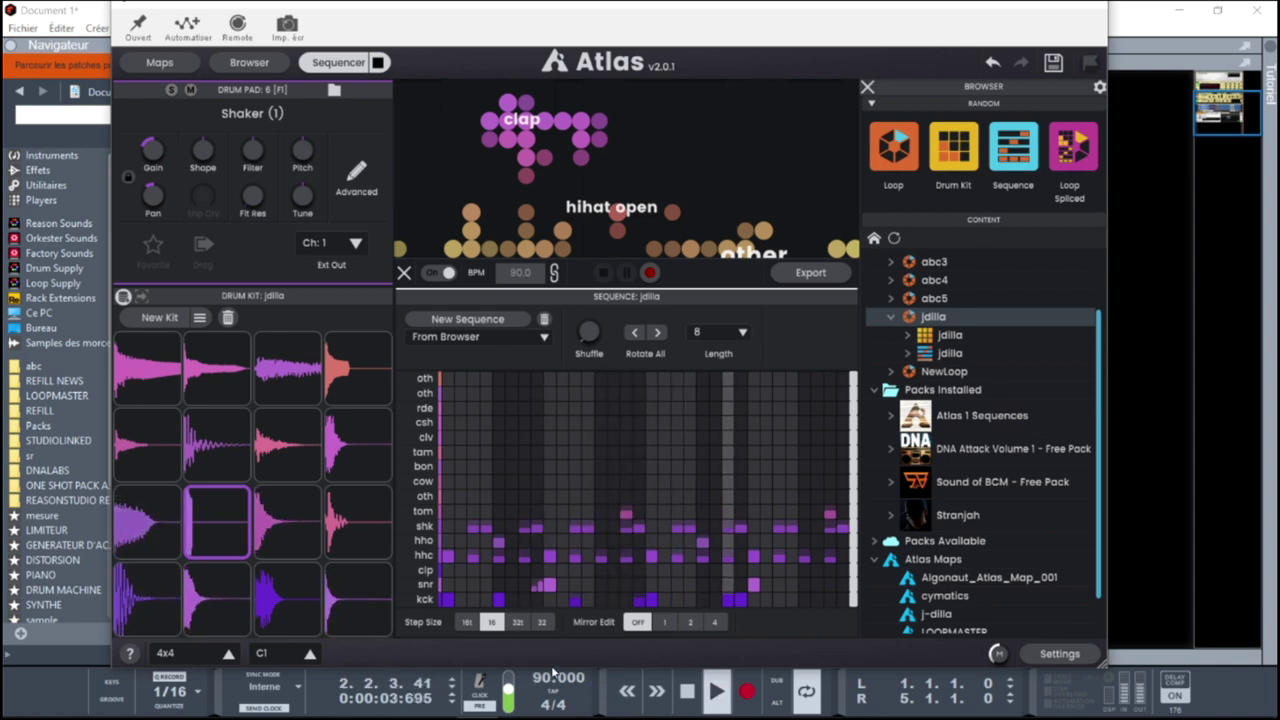
mouse_move(590, 338)
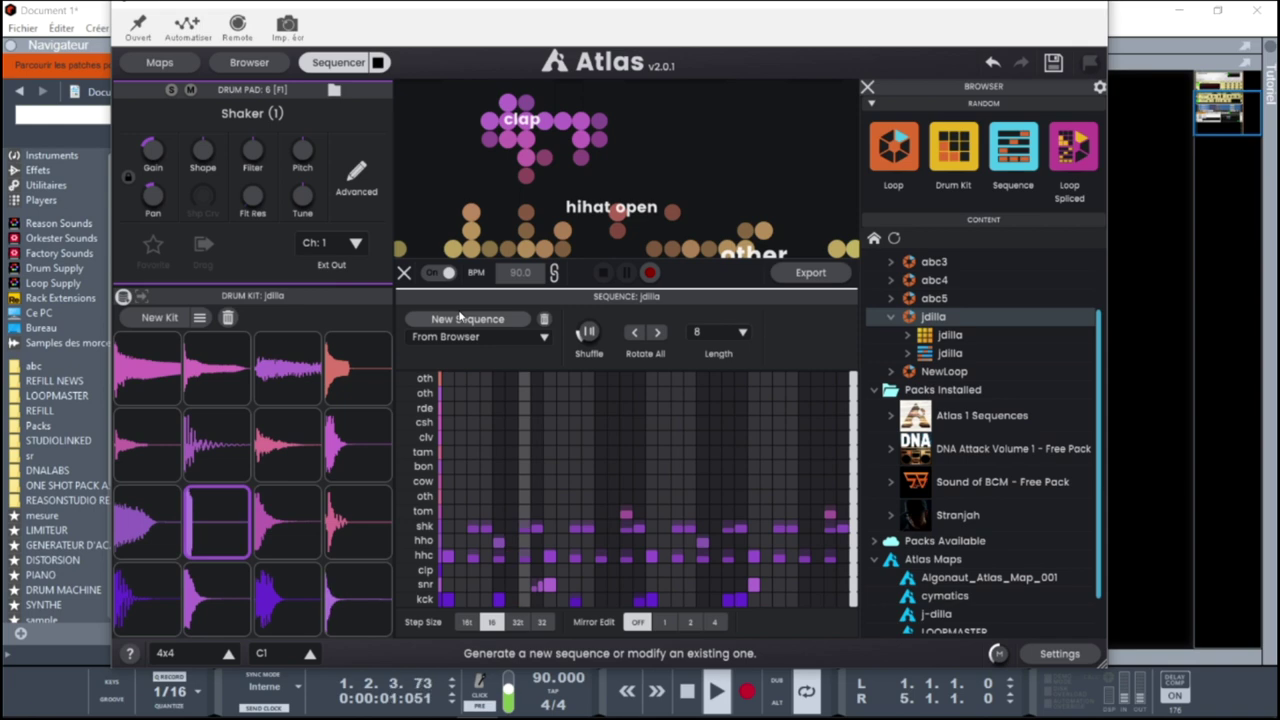
- Reload the saved abc5 loop to bring back its drum kit
mouse_move(913, 327)
left_click(928, 300)
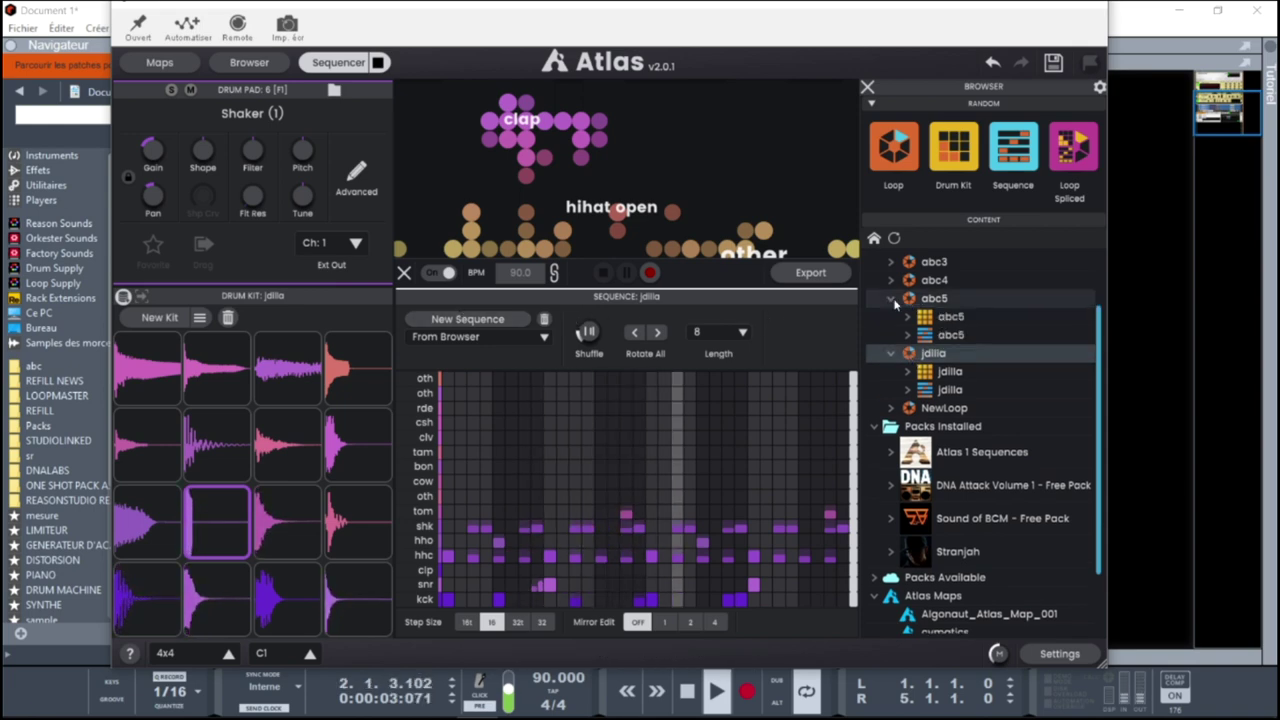
double_click(928, 300)
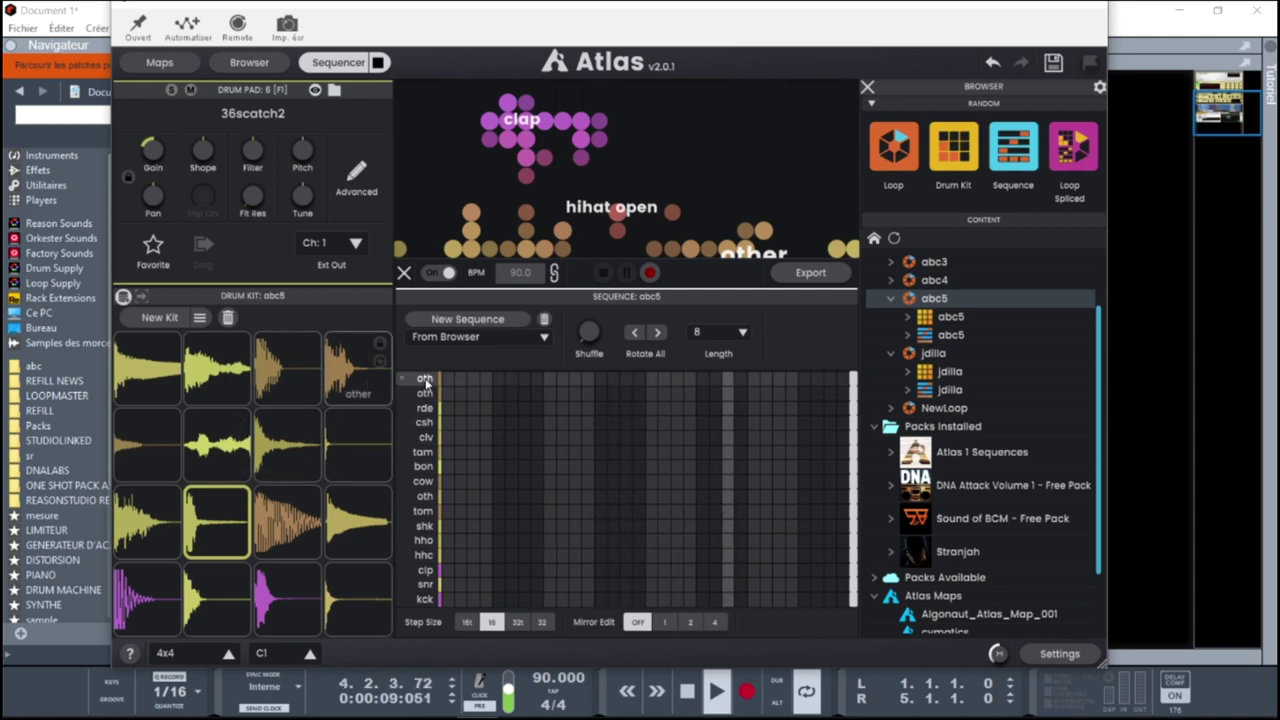
- Collapse the User folder, expand the Atlas 1 Sequences pack and load its Hip Hop 1 sequence
scroll(1100, 345, "down", 3)
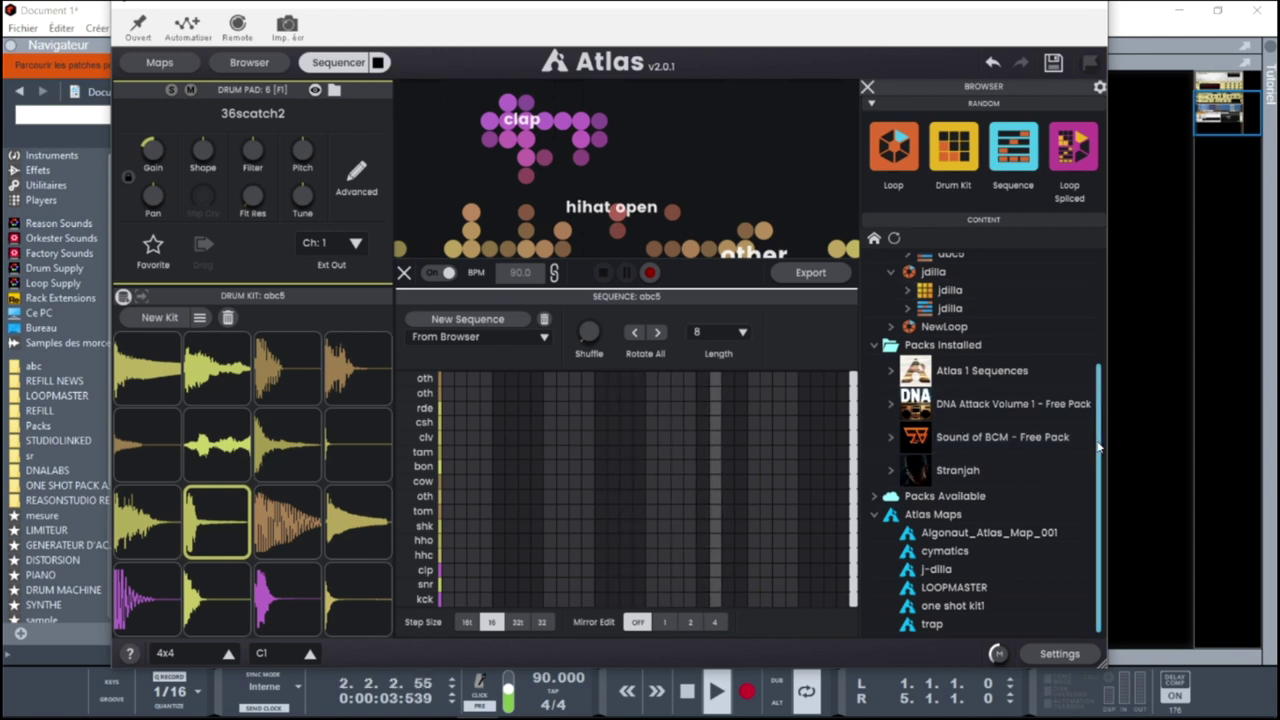
scroll(1085, 340, "up", 5)
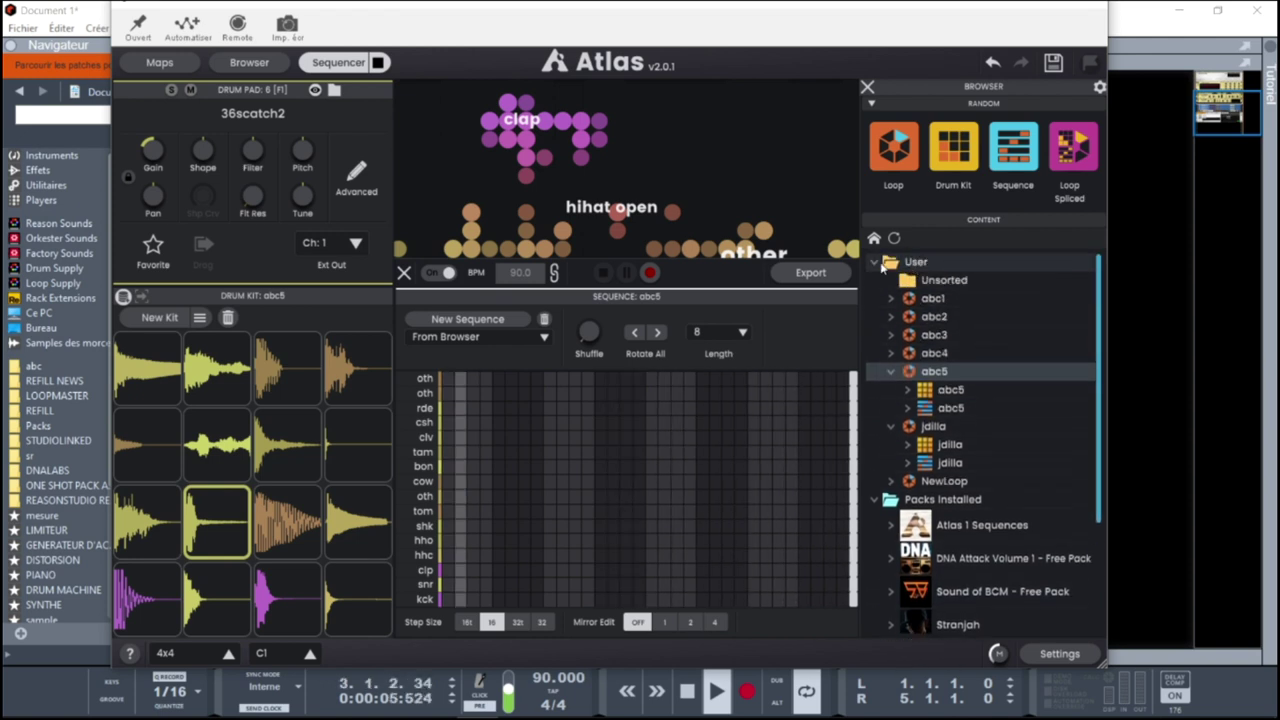
left_click(876, 262)
left_click(891, 313)
left_click_drag(960, 454, 639, 497)
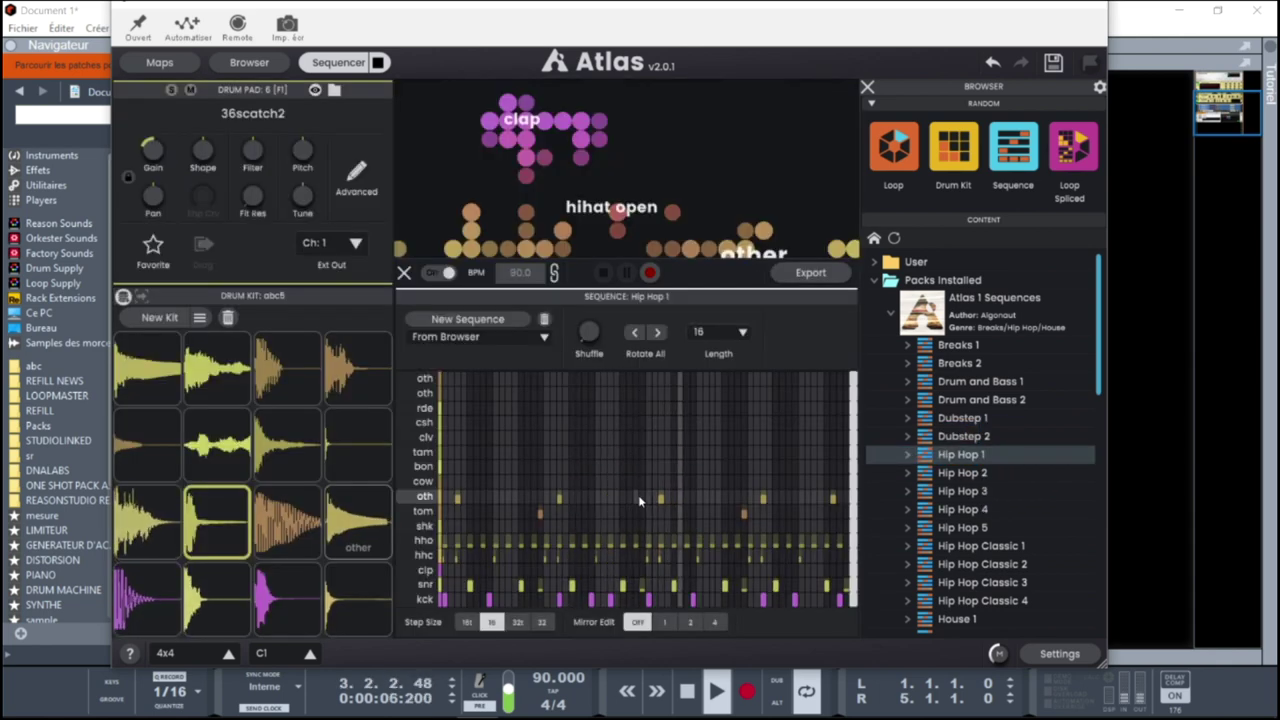
- Generate a new pattern for the closed hi-hat channel and stop playback after listening
left_click(421, 540)
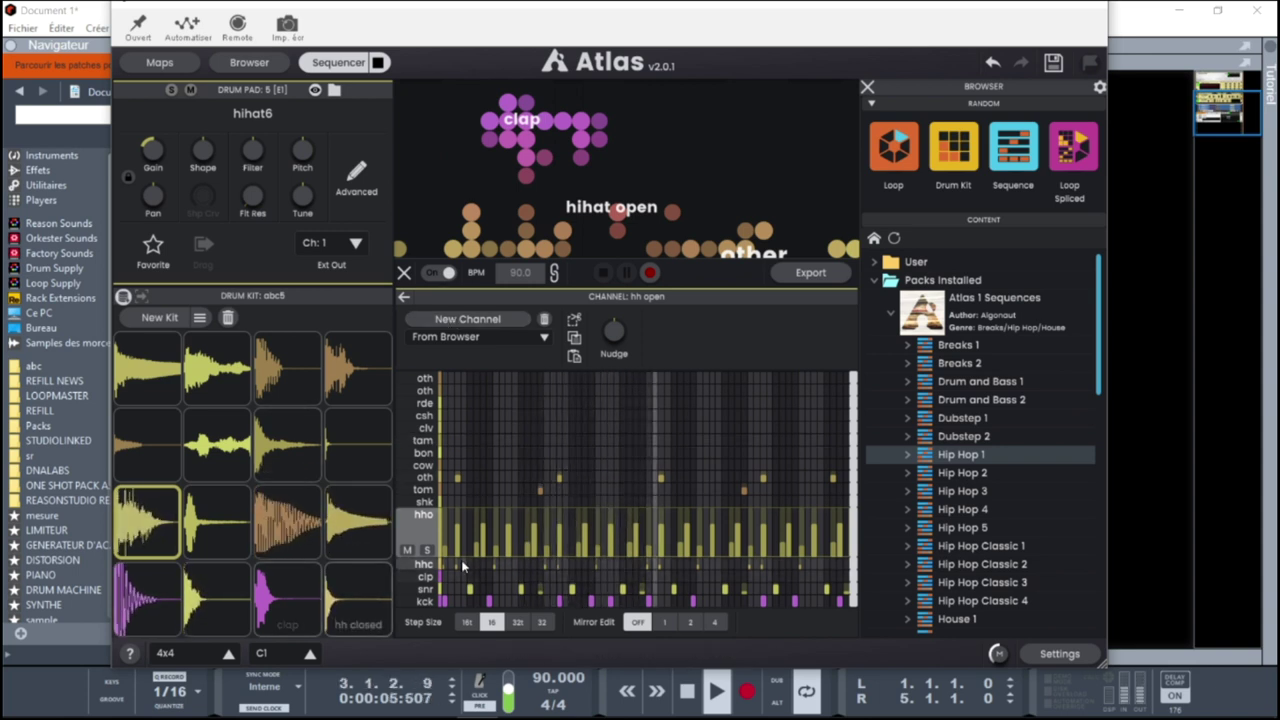
left_click(431, 569)
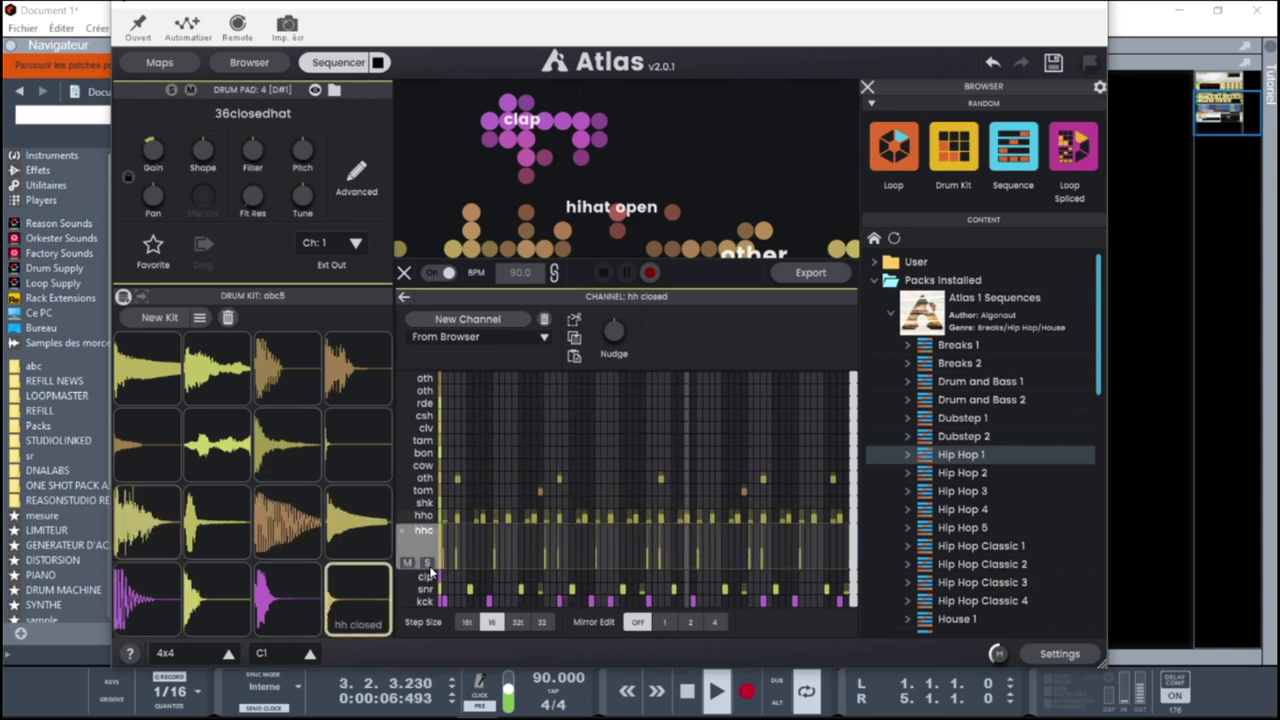
left_click(467, 320)
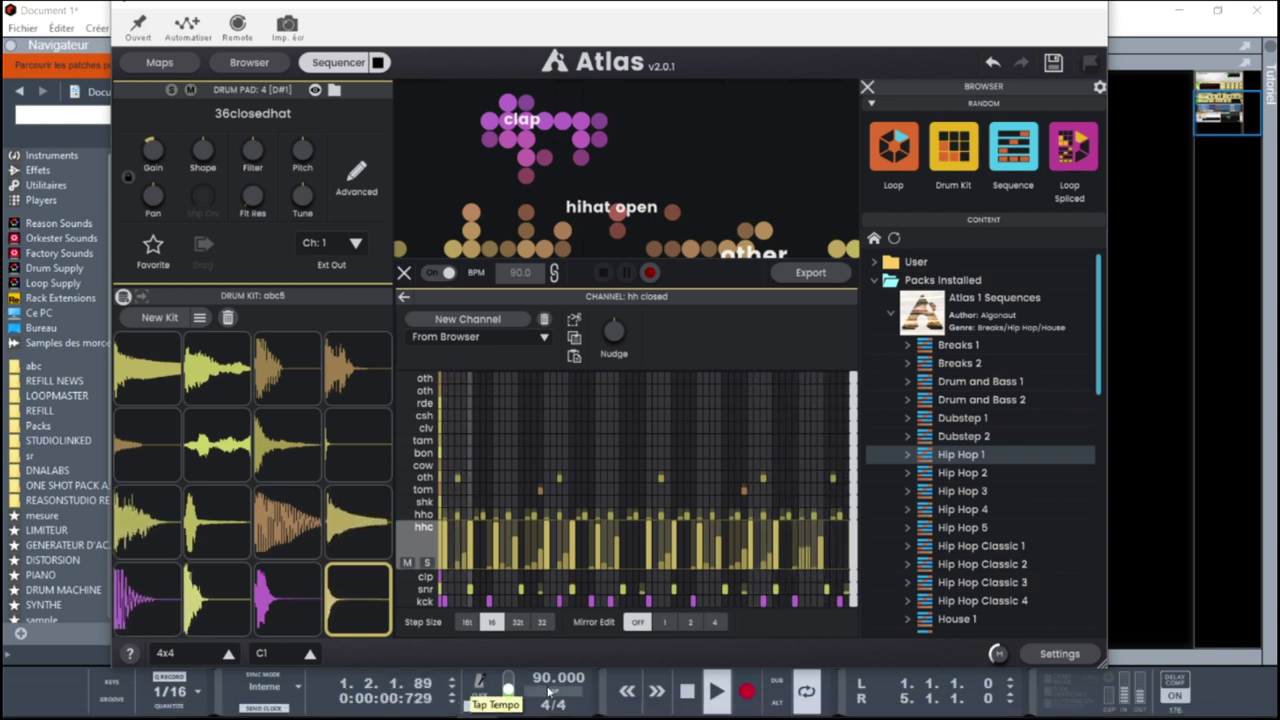
left_click(687, 691)
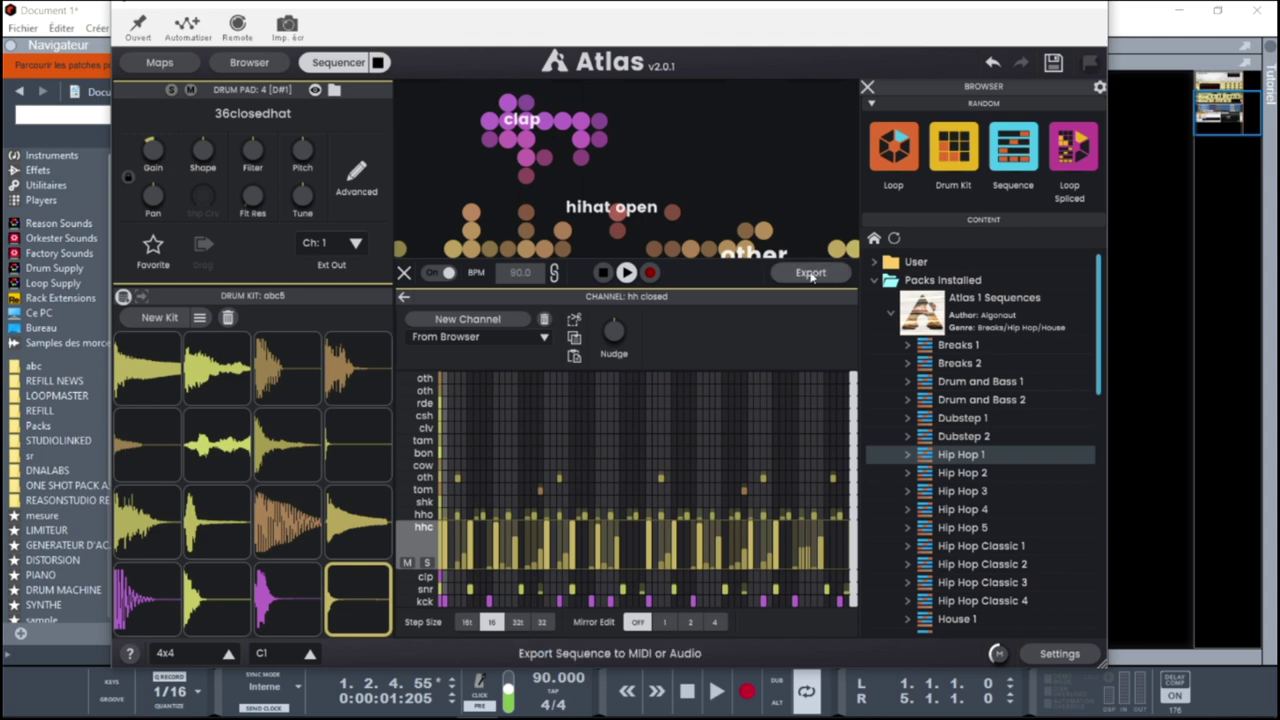
- Render the sequence as a MIDI mixdown with shuffle and place it as a clip at bar 6 in the host sequencer
left_click(810, 274)
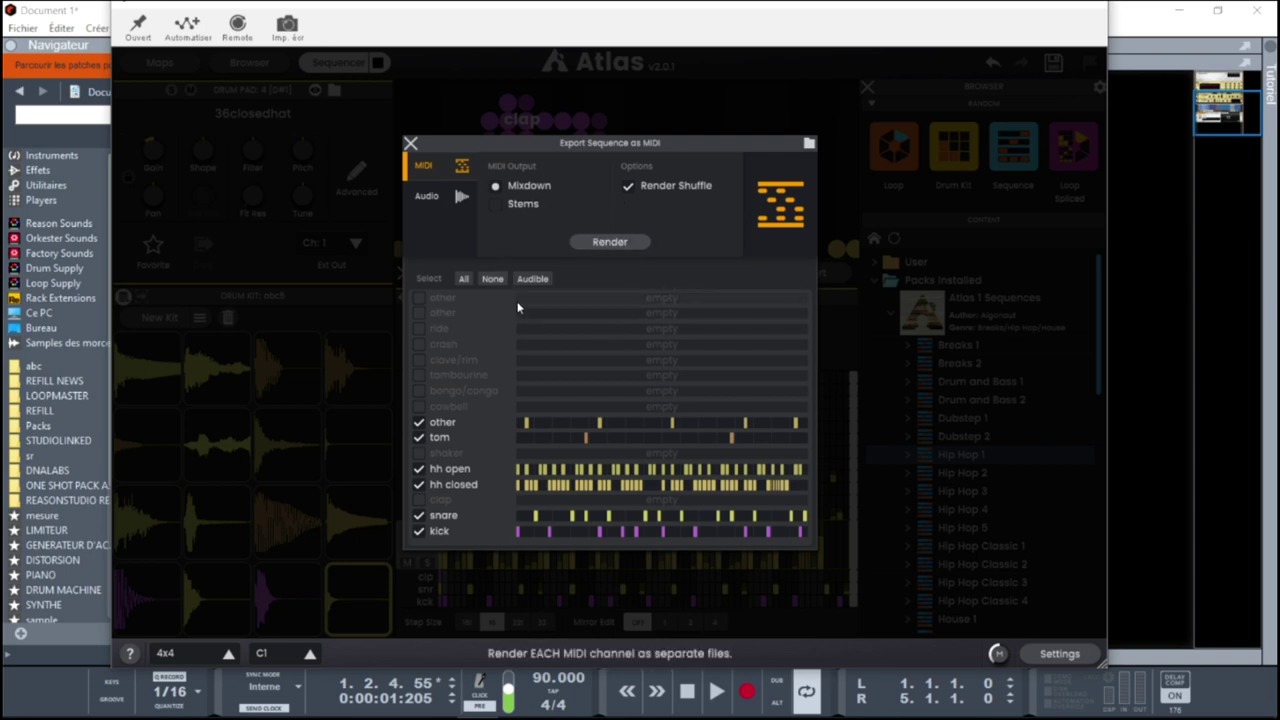
left_click_drag(870, 9, 549, 7)
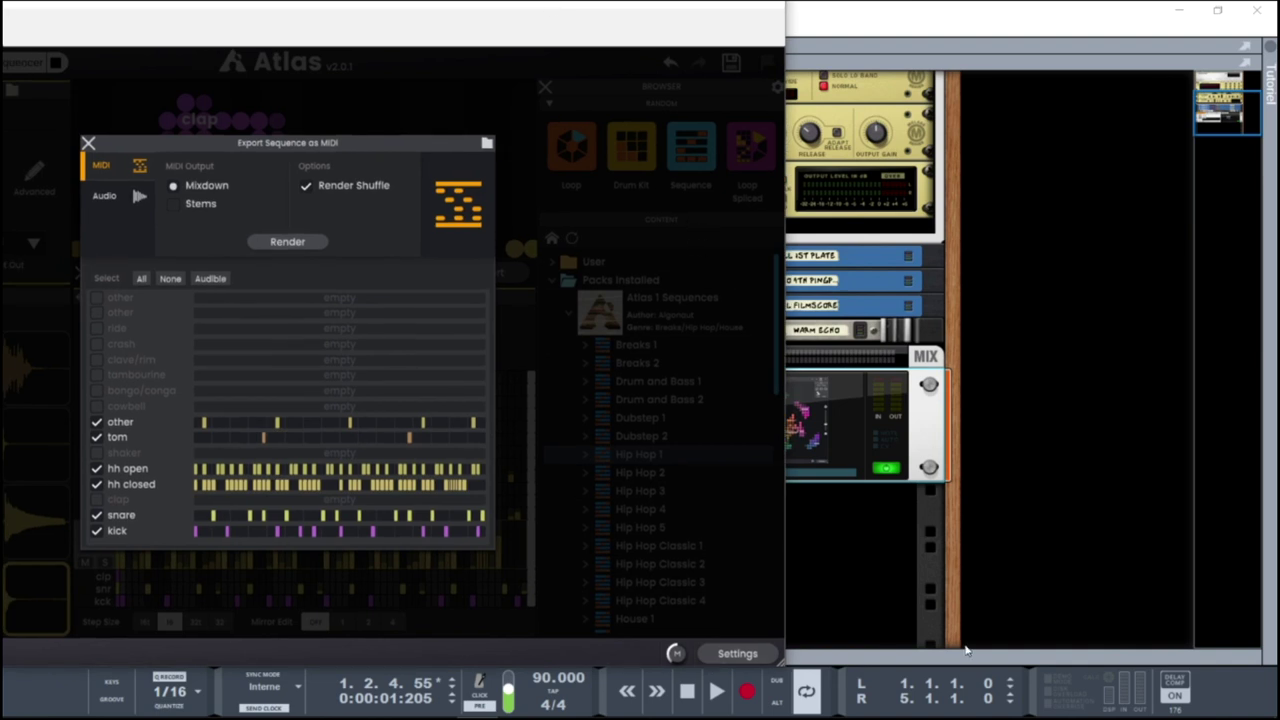
left_click(920, 651)
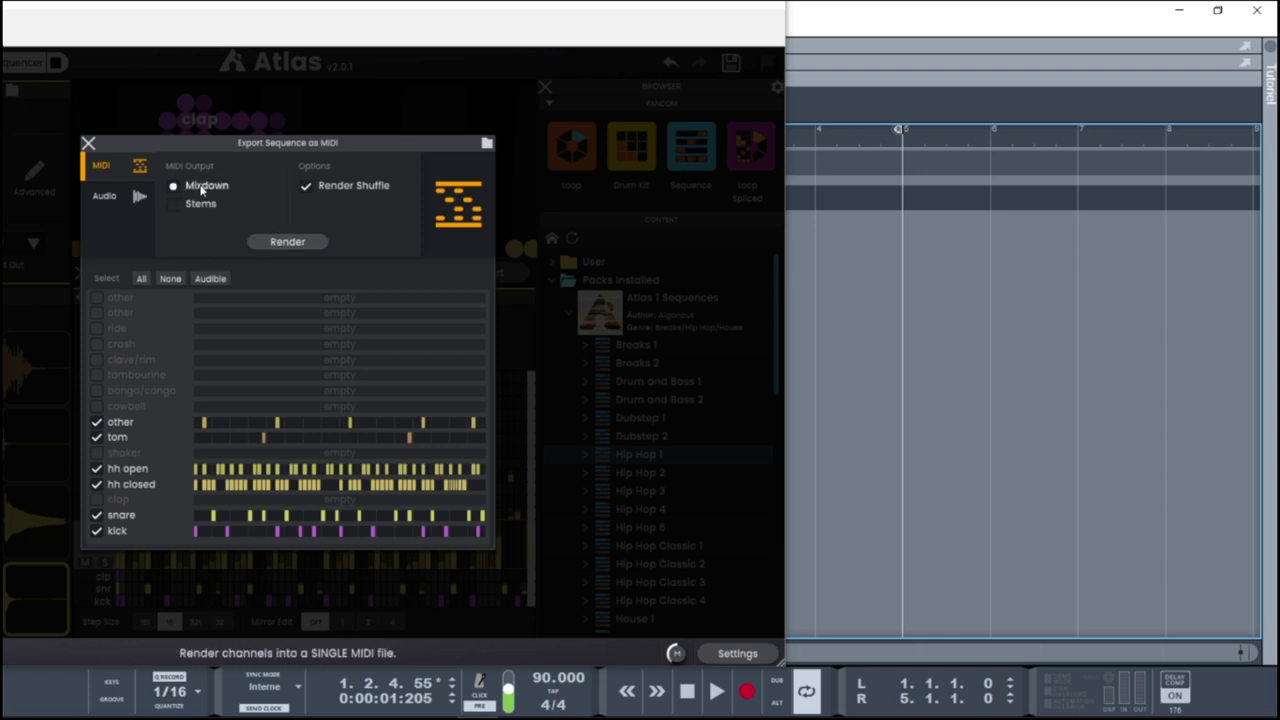
left_click(275, 244)
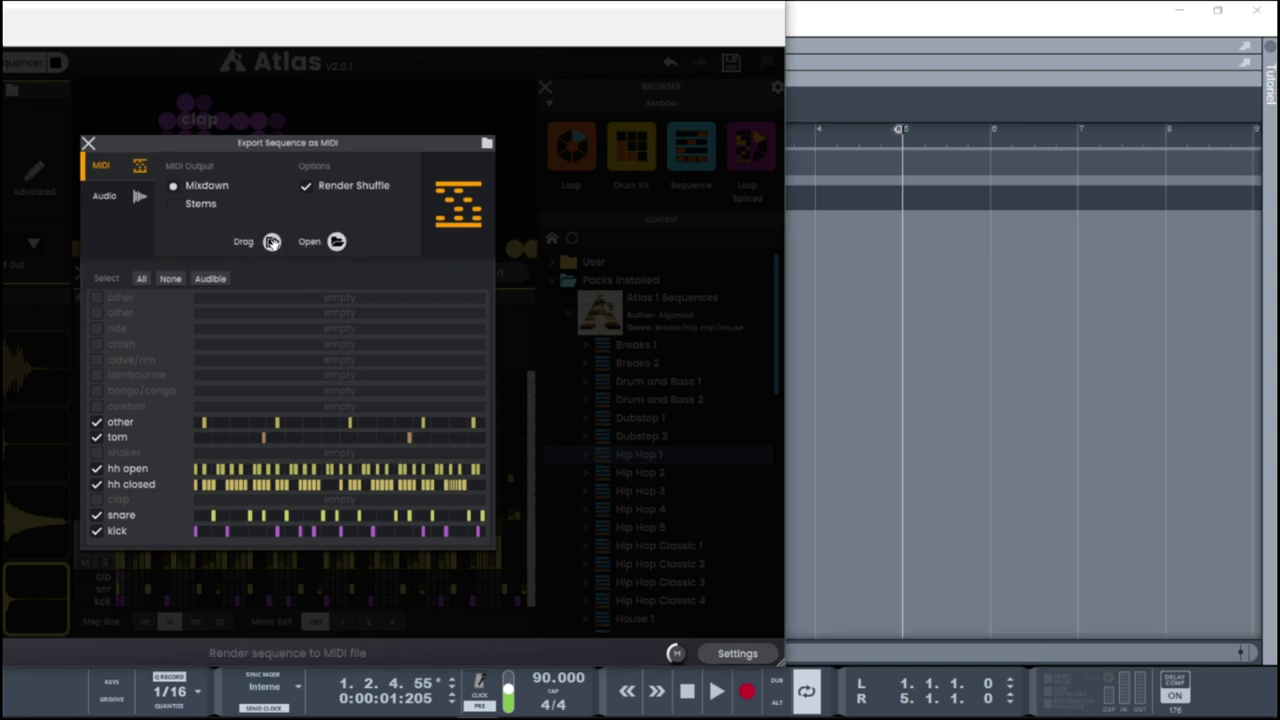
left_click_drag(271, 243, 990, 197)
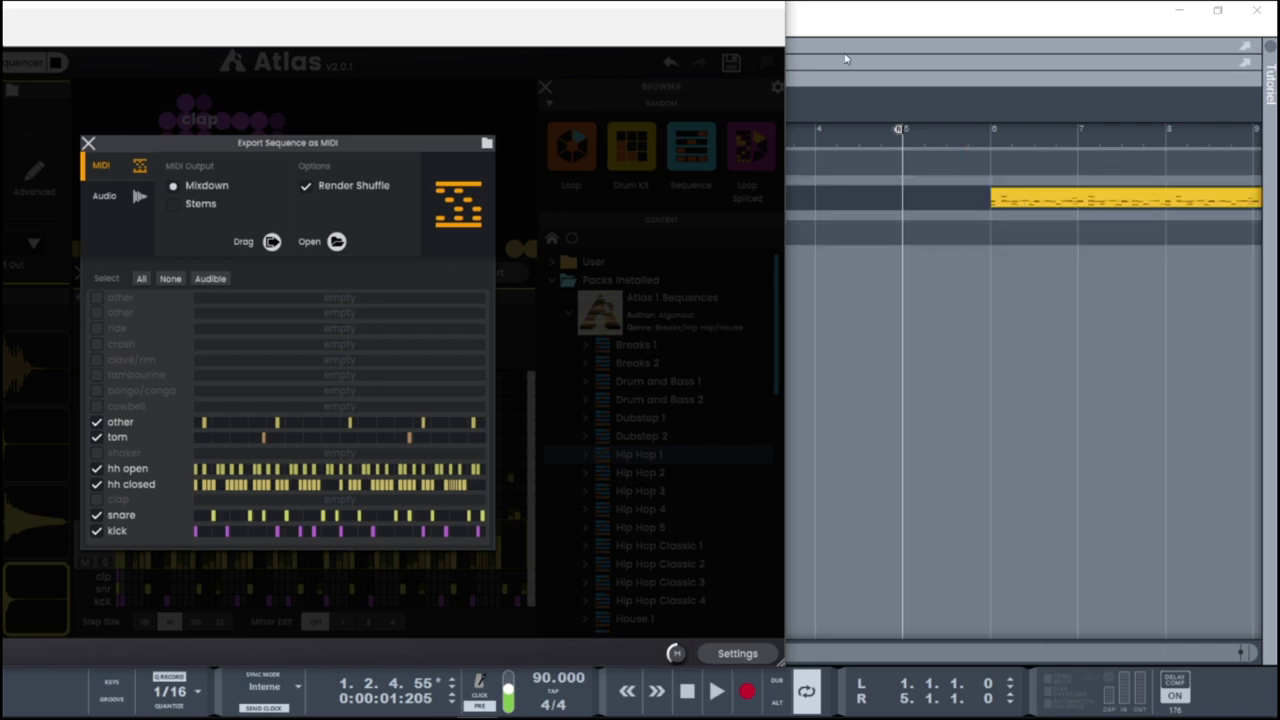
- Move the MIDI clip to bar 1 of the Atlas 1 track and delete the emptied Hip Hop 1_98 Canal 1 track
left_click(776, 6)
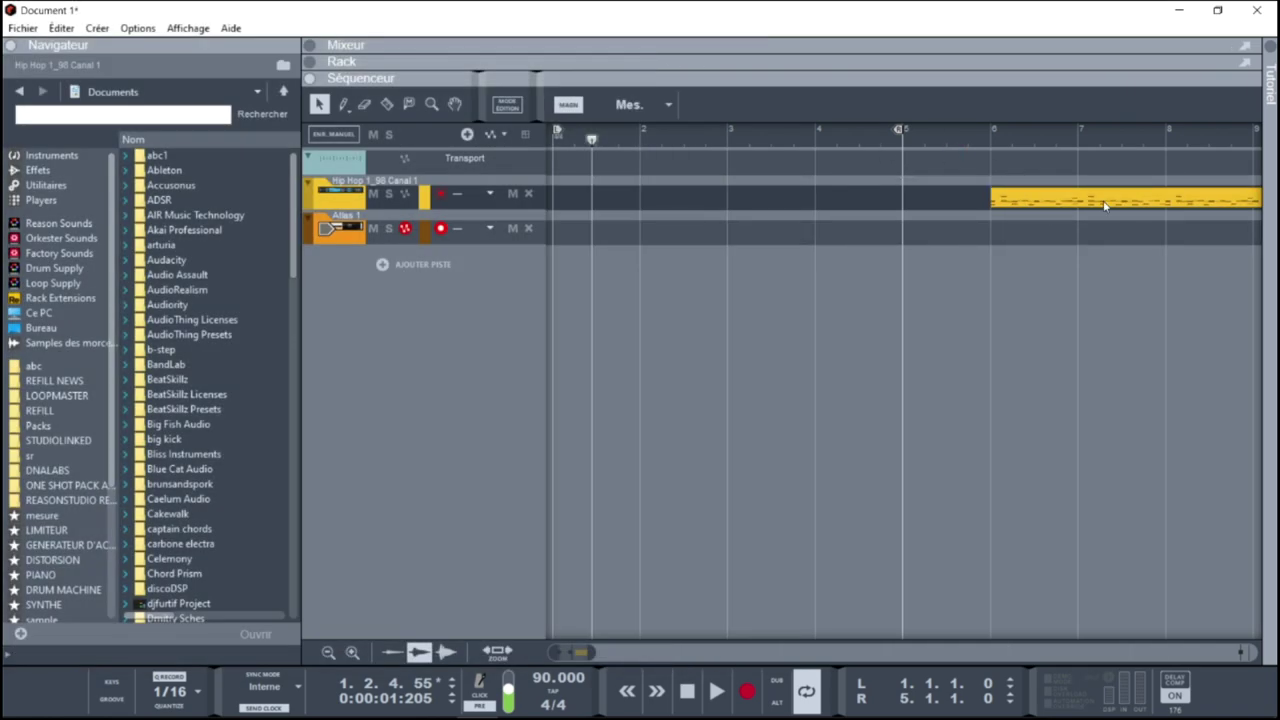
left_click_drag(1070, 205, 635, 228)
left_click(418, 197)
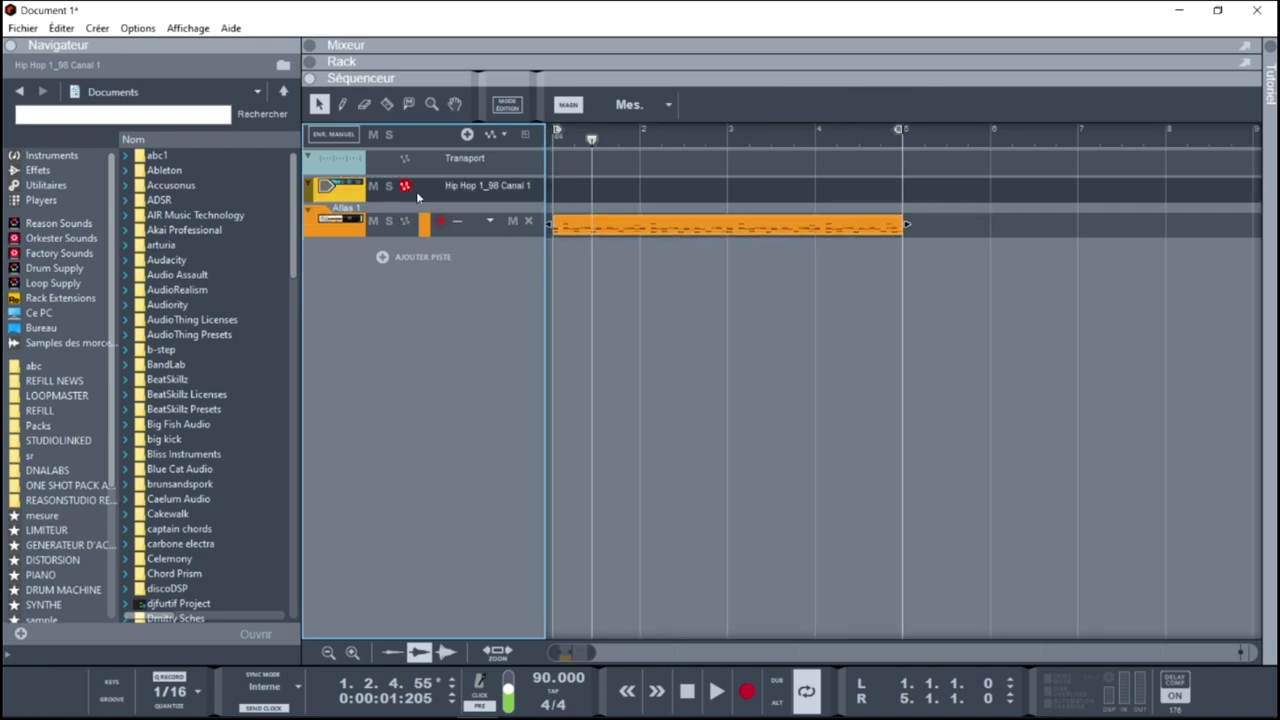
key("Delete")
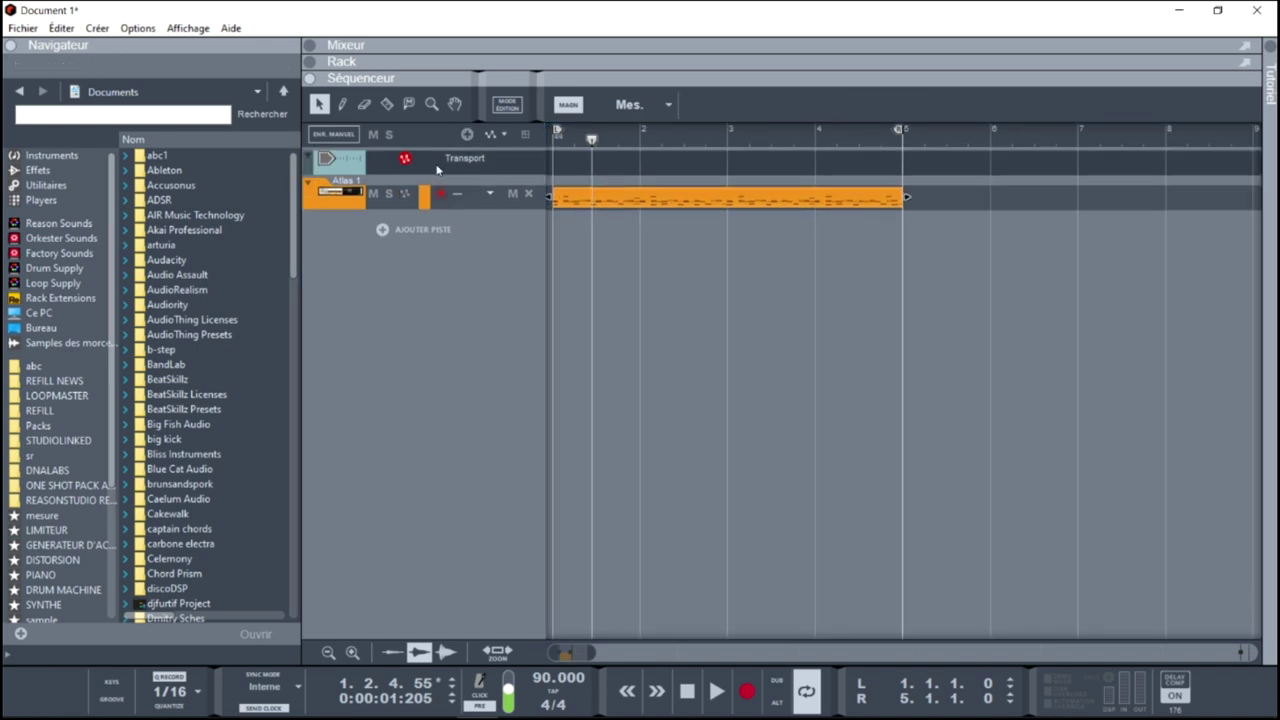
- Show the rack above the host sequencer and reopen the Atlas plugin window from its device
left_click(311, 62)
scroll(418, 117, "up", 3)
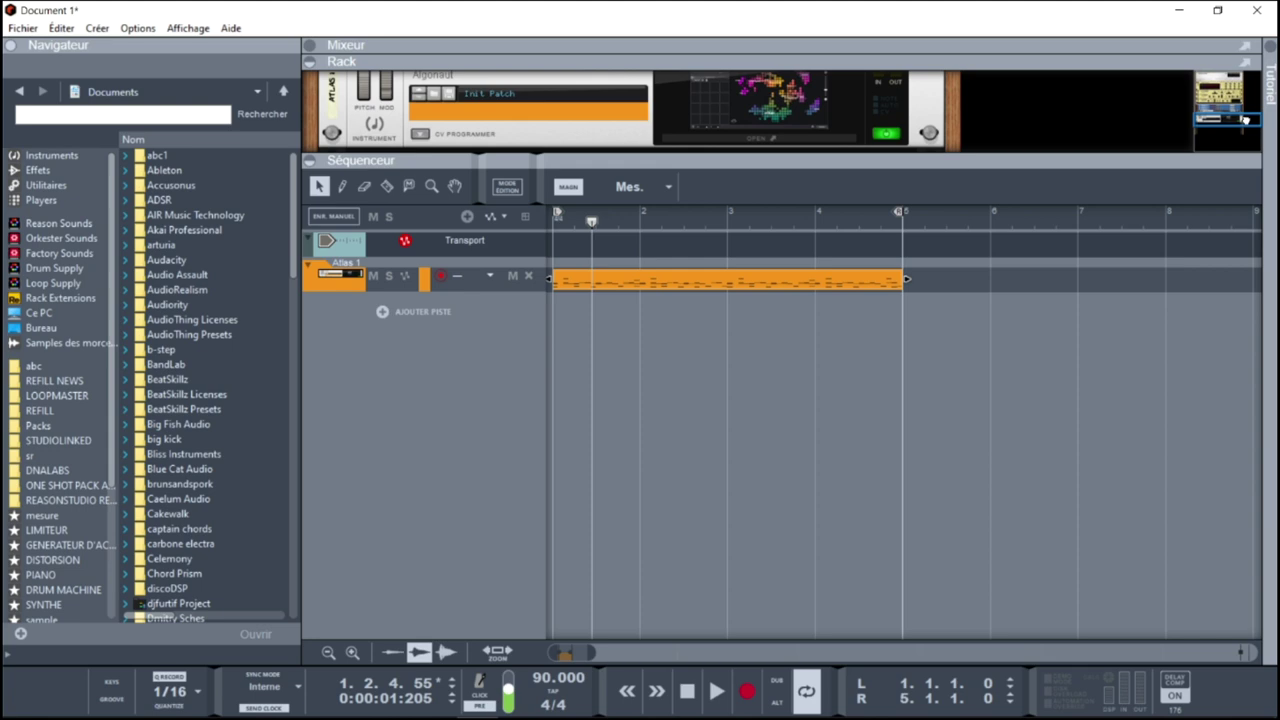
left_click(818, 104)
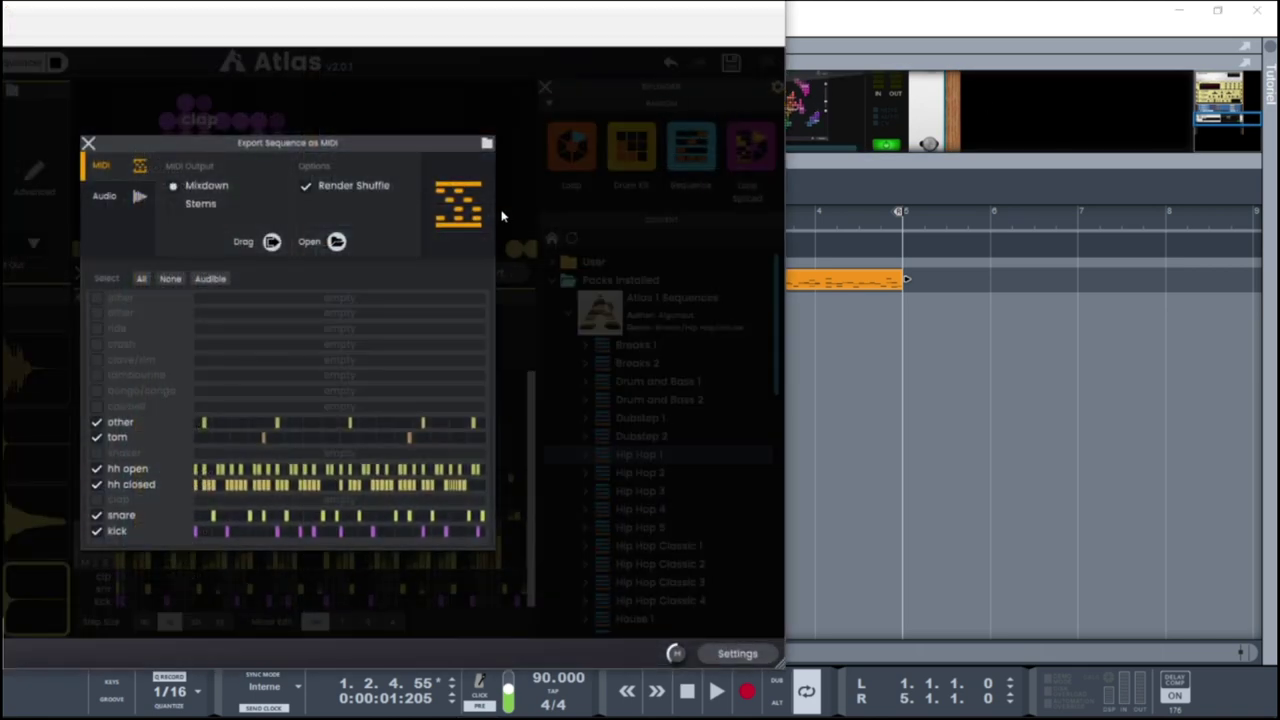
- Close the MIDI export, clear the closed hi-hat channel, and empty the whole sequence
left_click(88, 144)
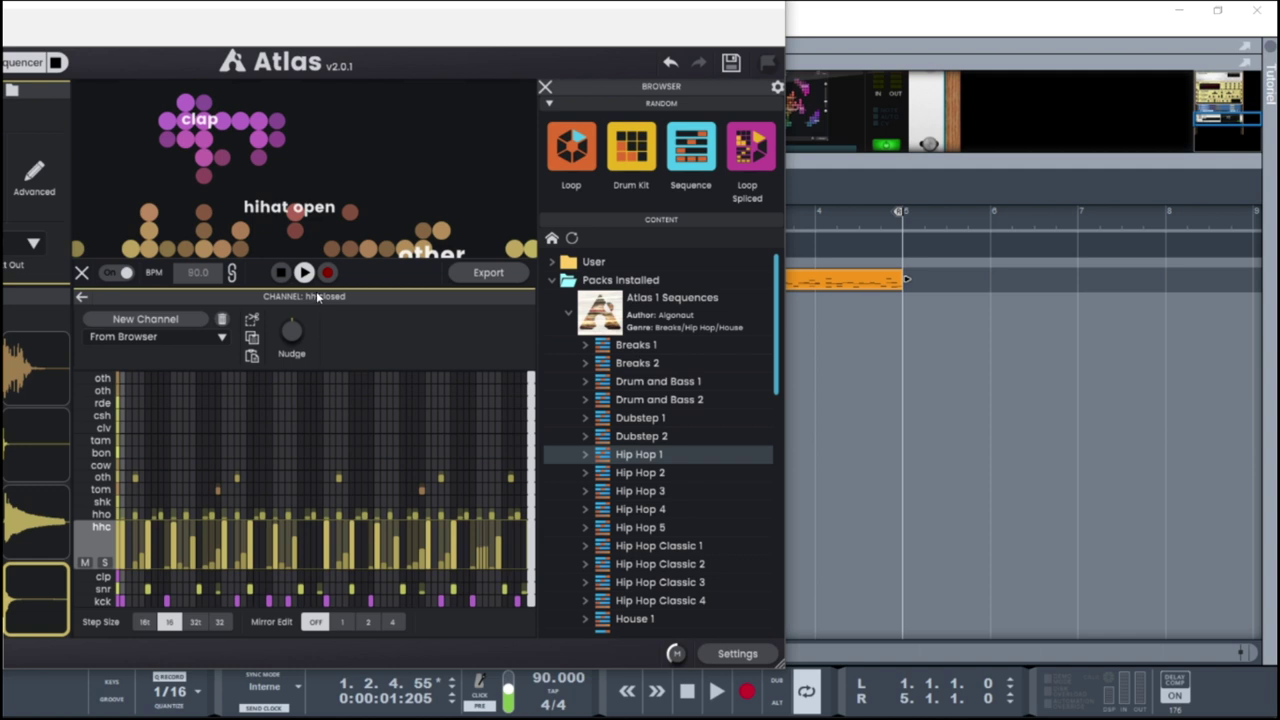
left_click(281, 273)
left_click(222, 320)
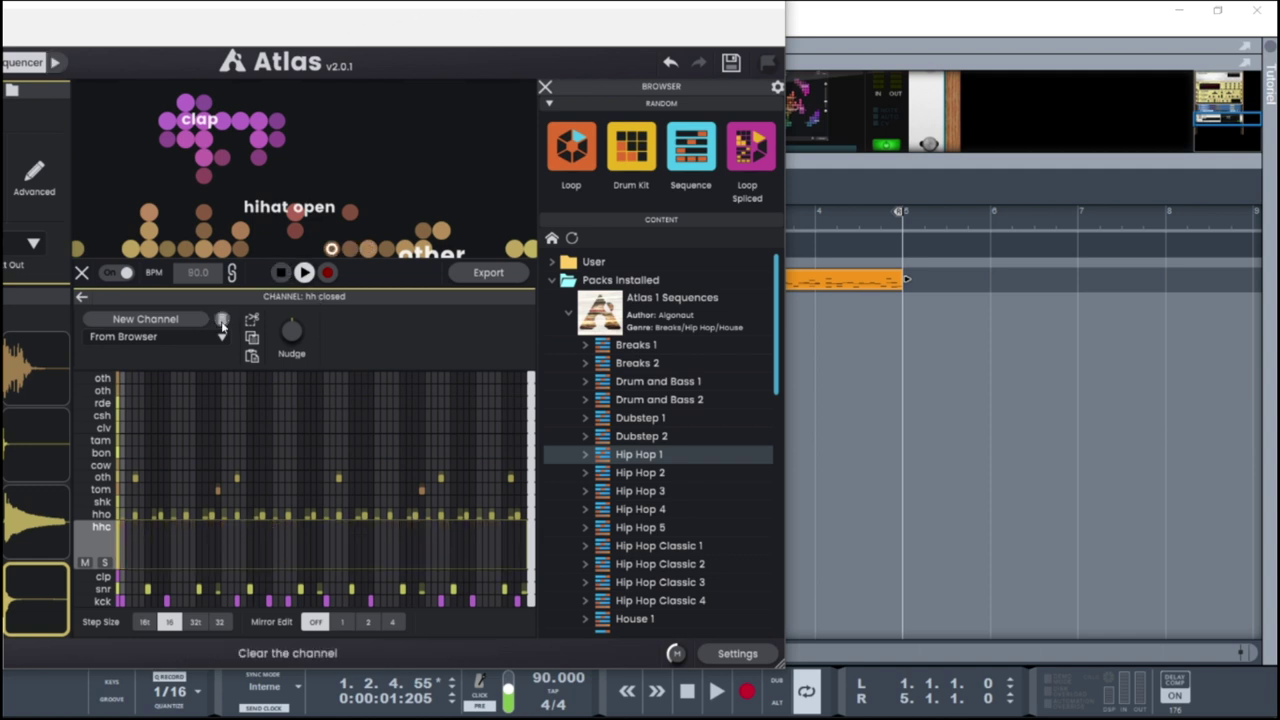
left_click(81, 297)
left_click(222, 320)
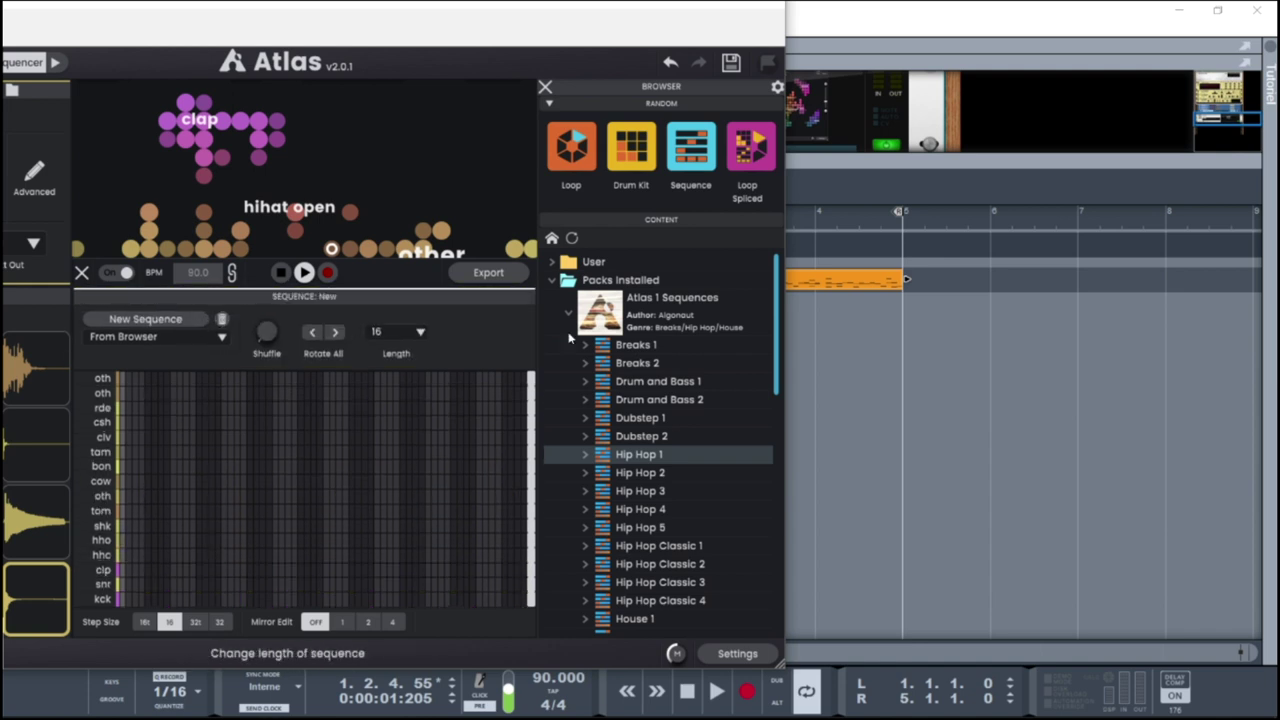
- Play the MIDI clip from the host sequencer through Atlas and minimise the plugin window
key("space")
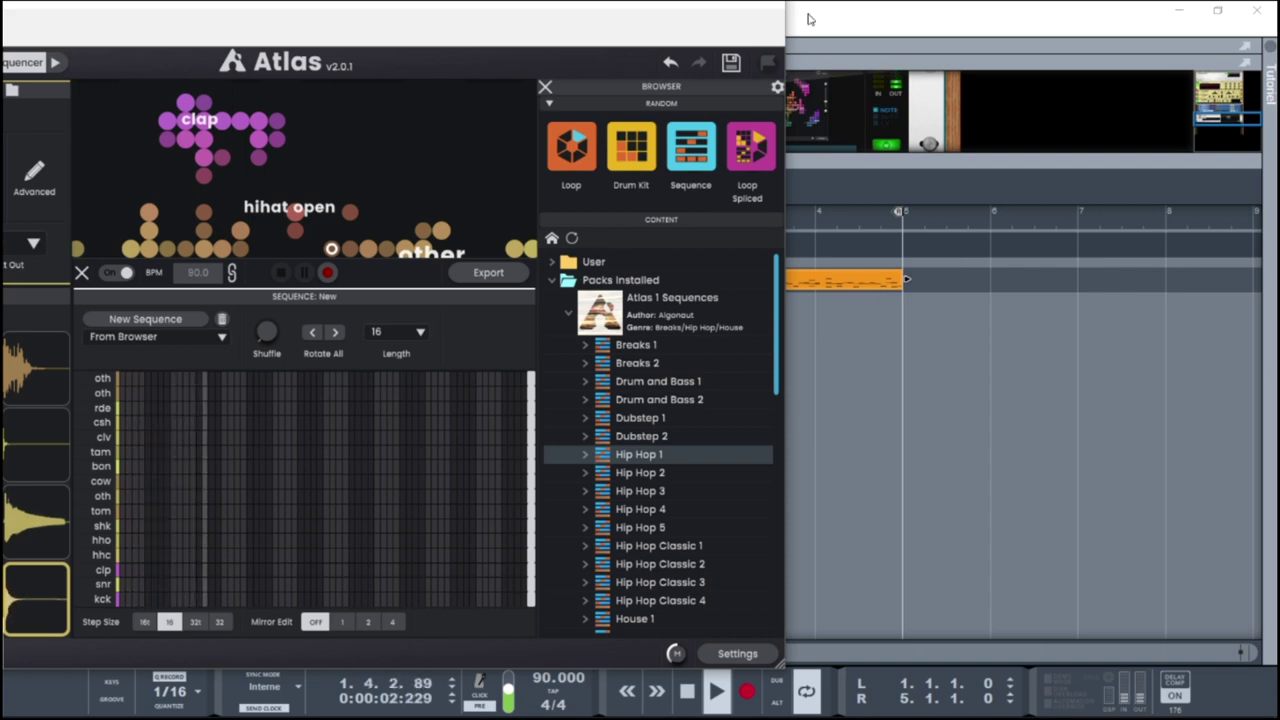
left_click_drag(663, 8, 1003, 20)
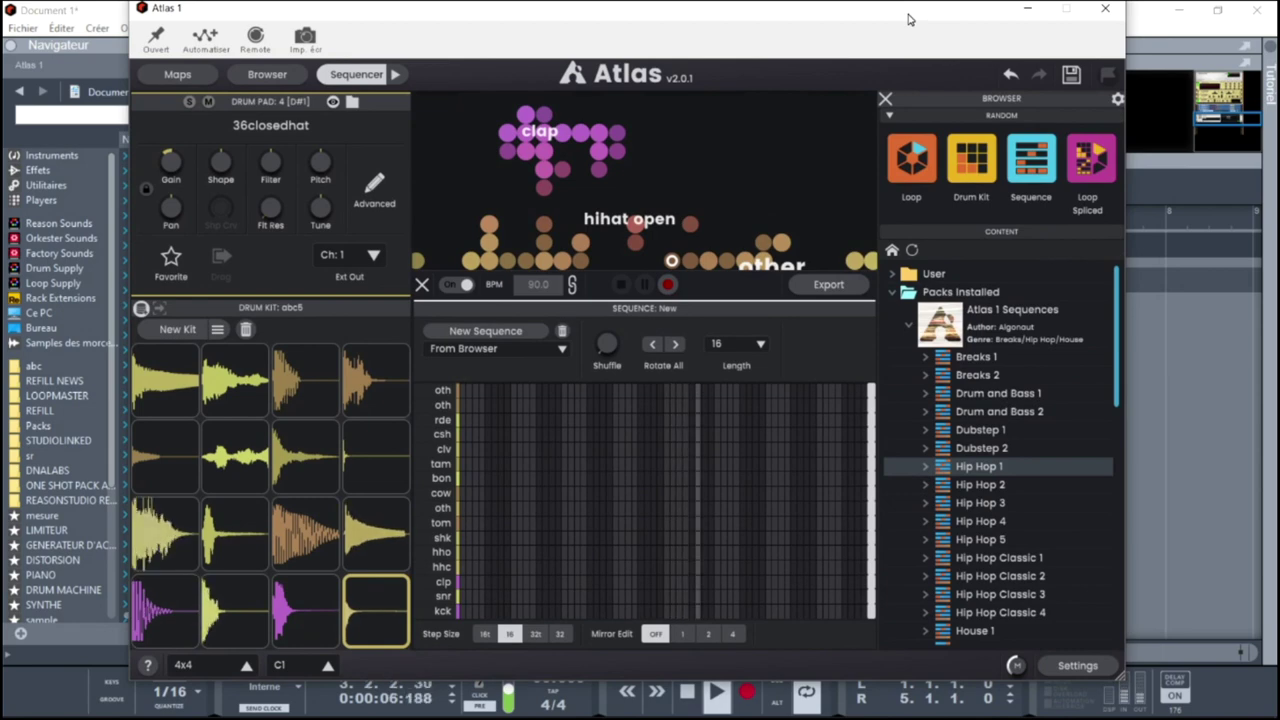
left_click_drag(908, 19, 836, 19)
left_click(1033, 8)
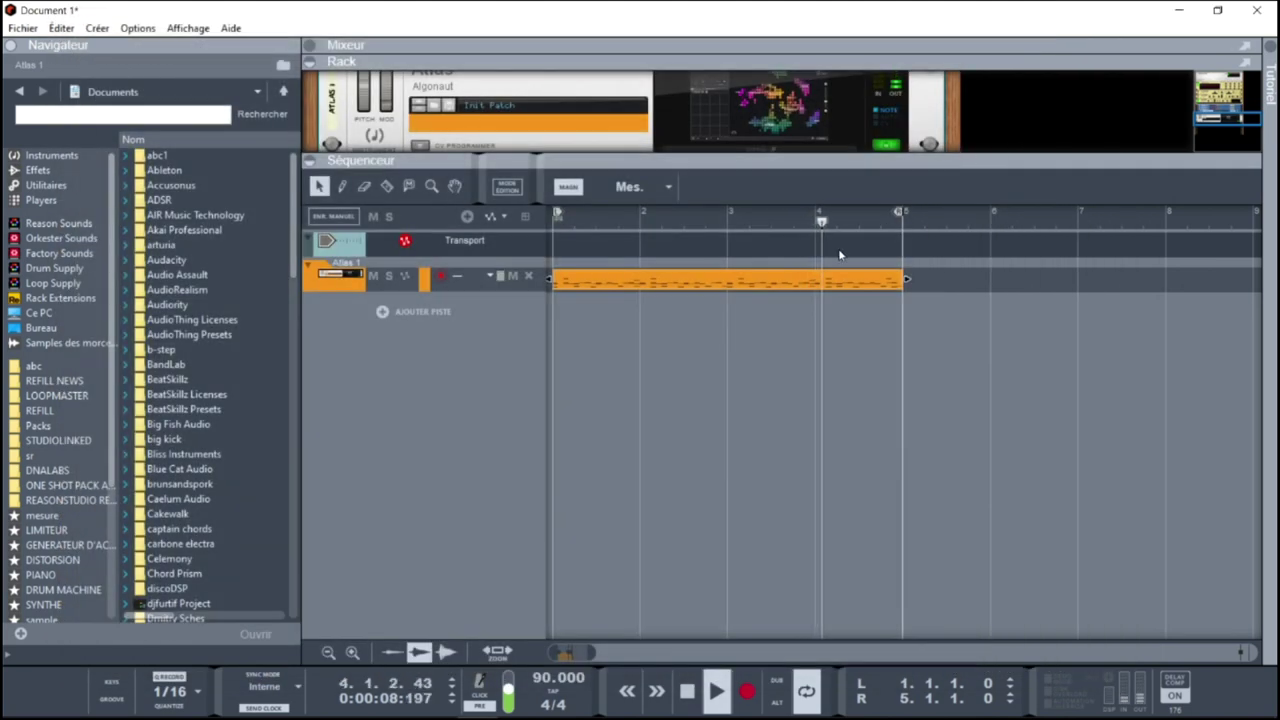
- Open the Atlas 1 clip to view its notes, and reopen the Atlas window from the full-size rack
double_click(825, 279)
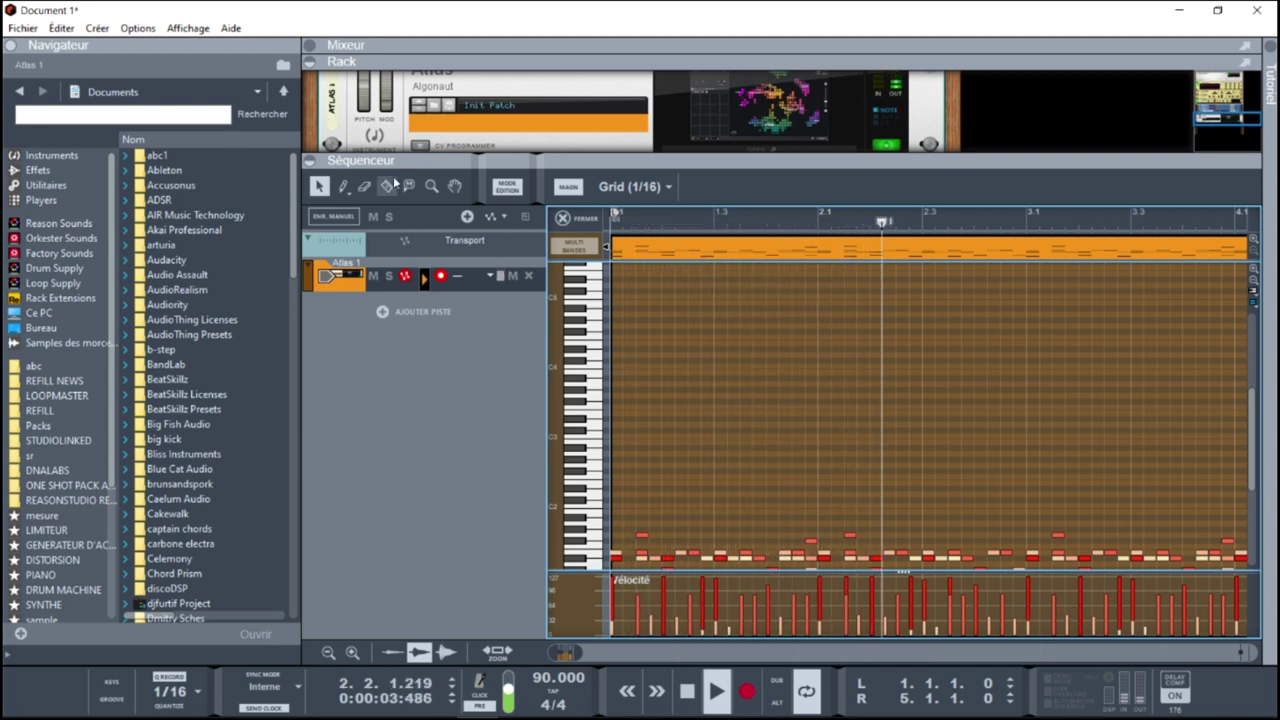
left_click(312, 162)
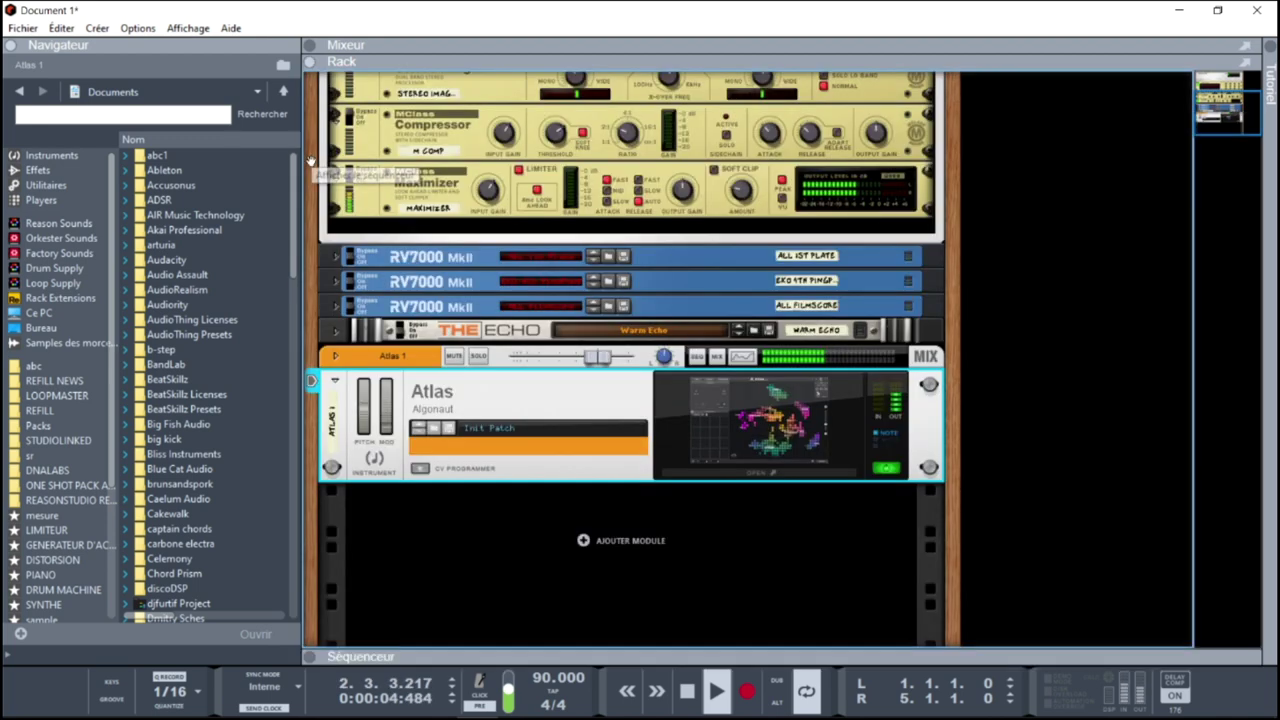
double_click(697, 453)
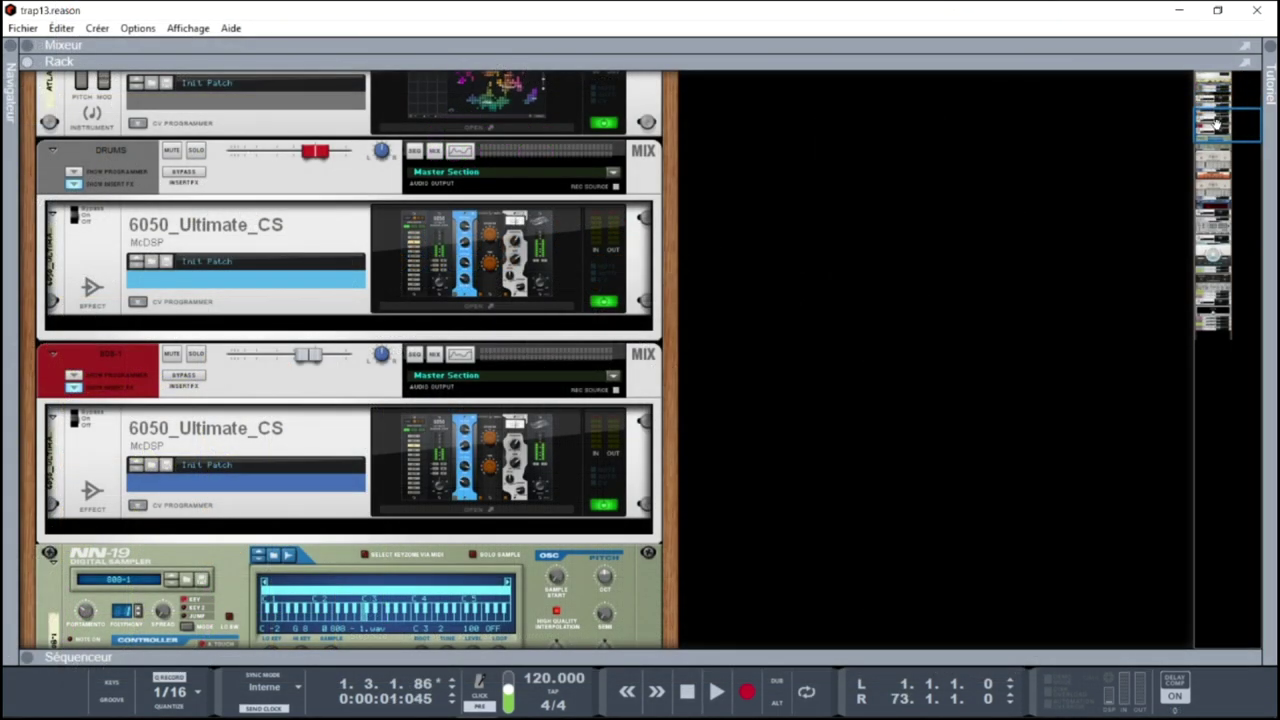
- In the trap13 song's rack, open the Atlas device's window to view its abc2 kit, and close it
mouse_move(1216, 125)
left_mouse_down()
mouse_move(1215, 84)
mouse_move(1220, 105)
left_mouse_up()
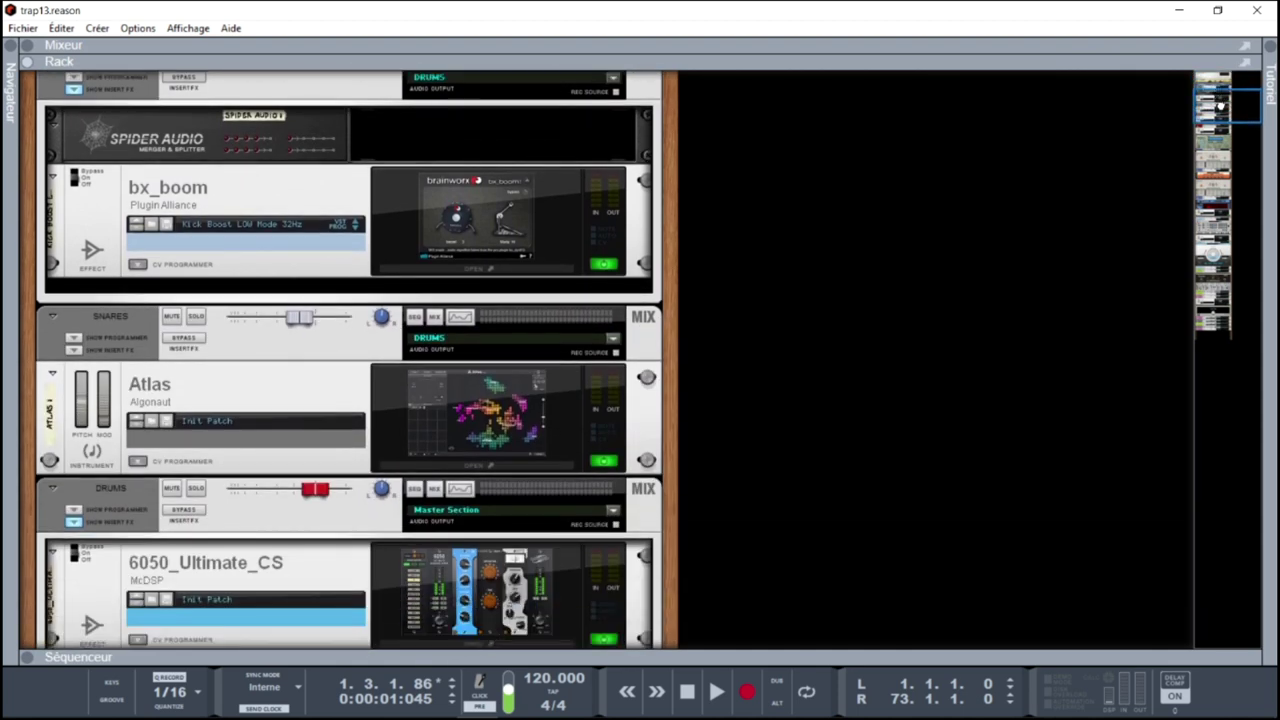
left_click(521, 467)
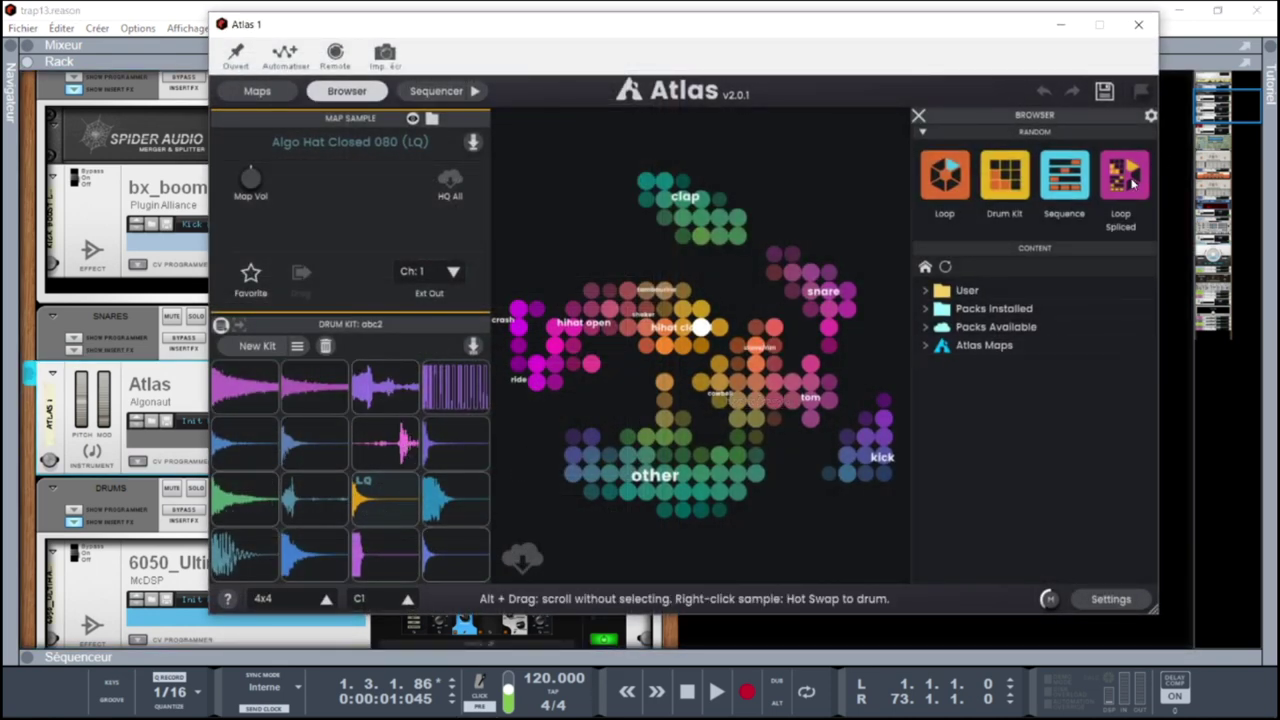
left_click(1138, 24)
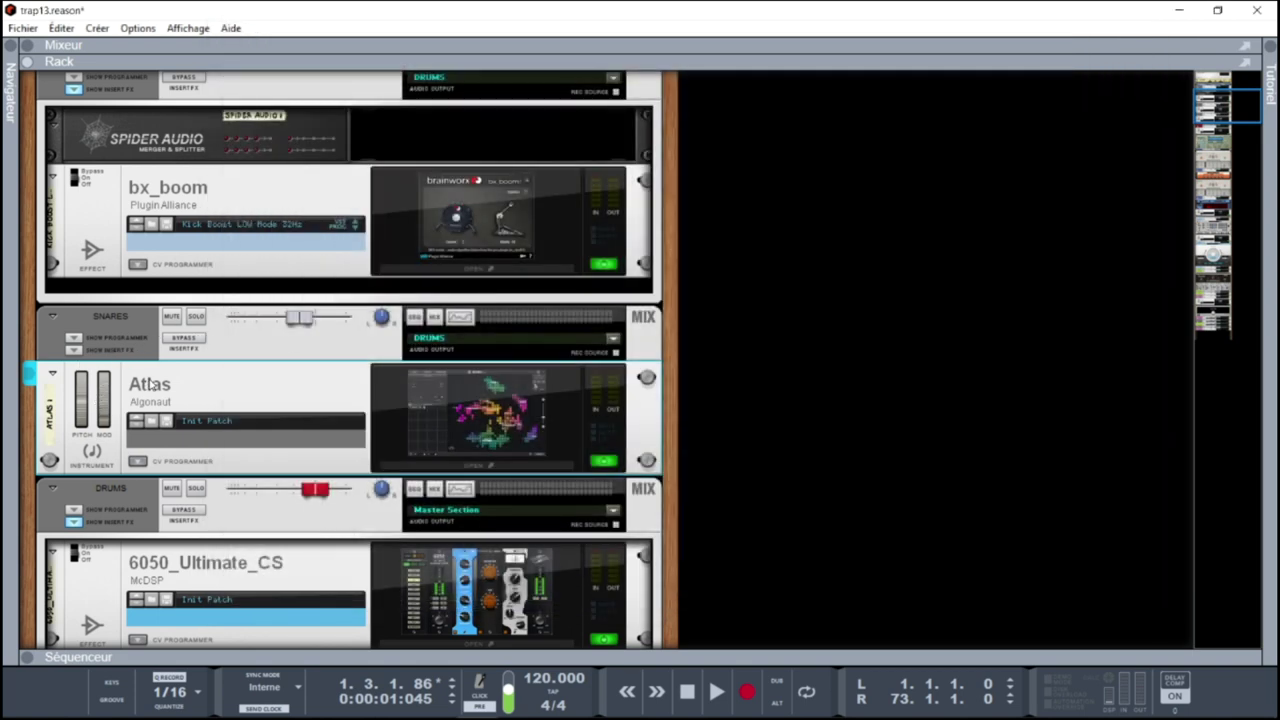
- Unfold the Atlas device's CV programmer and view the cabling of its separate audio outputs on the back of the rack
left_click(137, 461)
key("Tab")
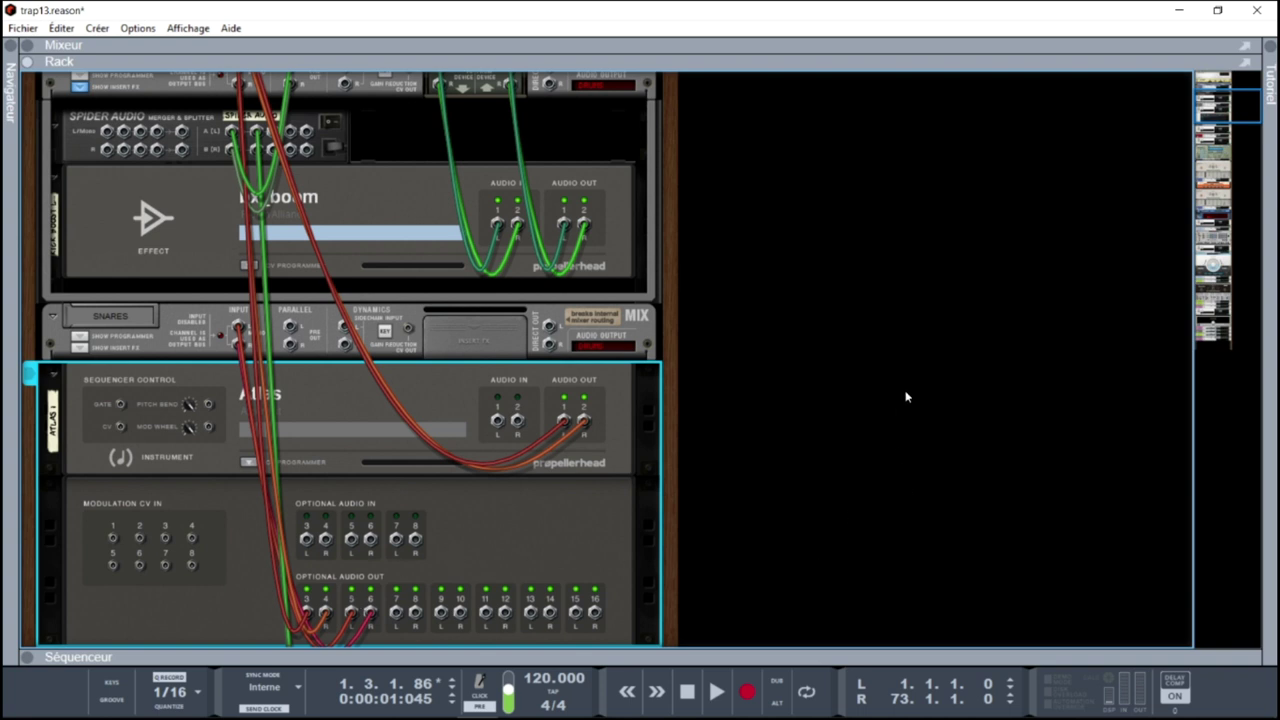
key("Tab")
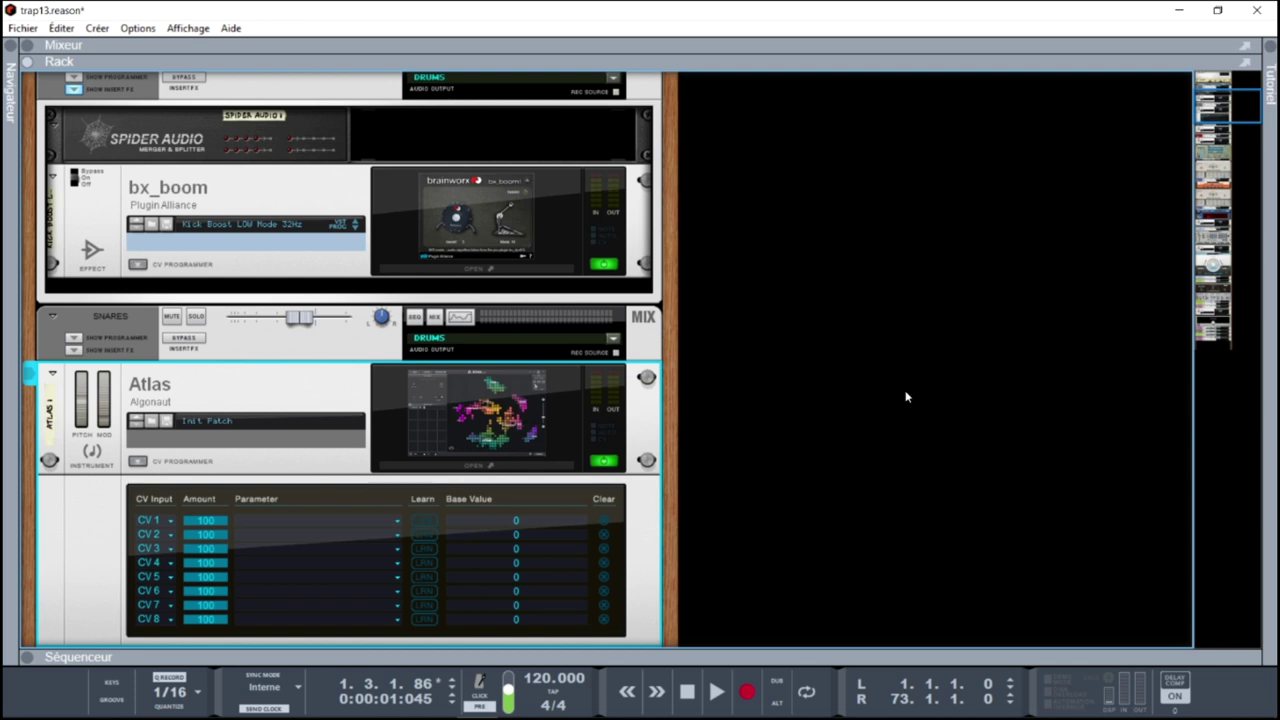
- Solo the DRUMS bus in the mixer and play the song from bar 5 in the sequencer
key("F5")
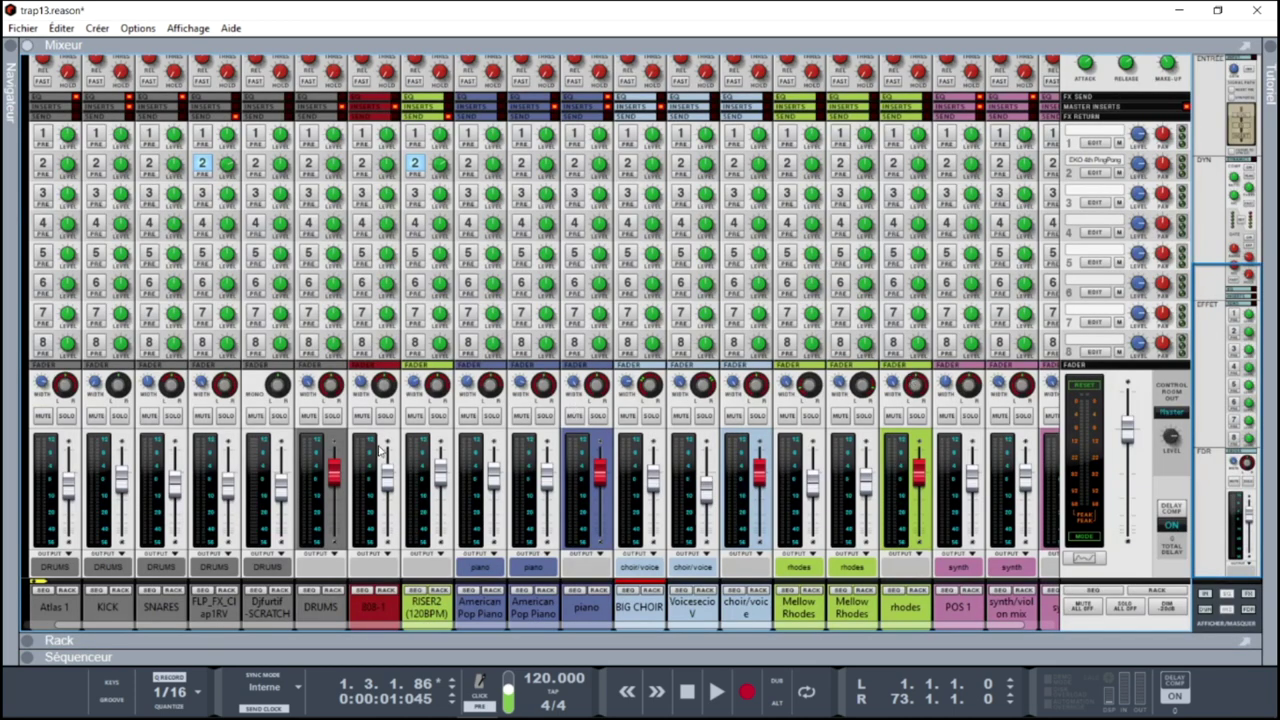
left_click(333, 416)
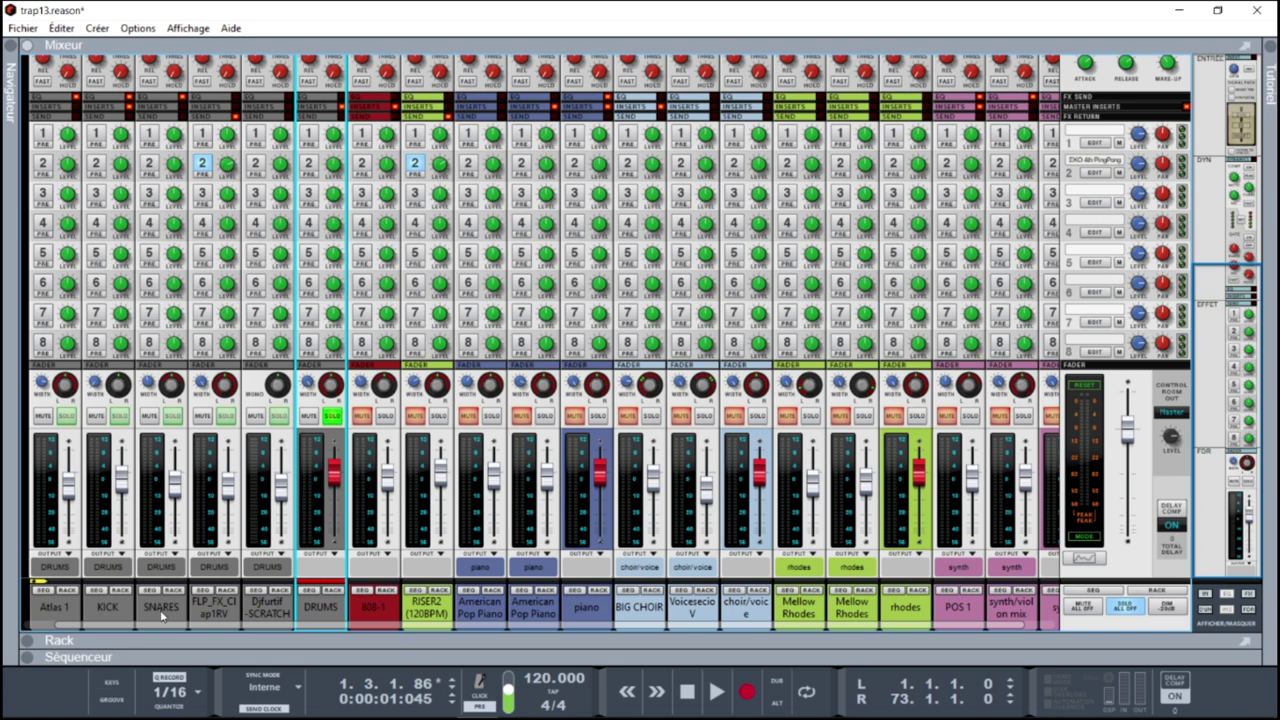
key("F7")
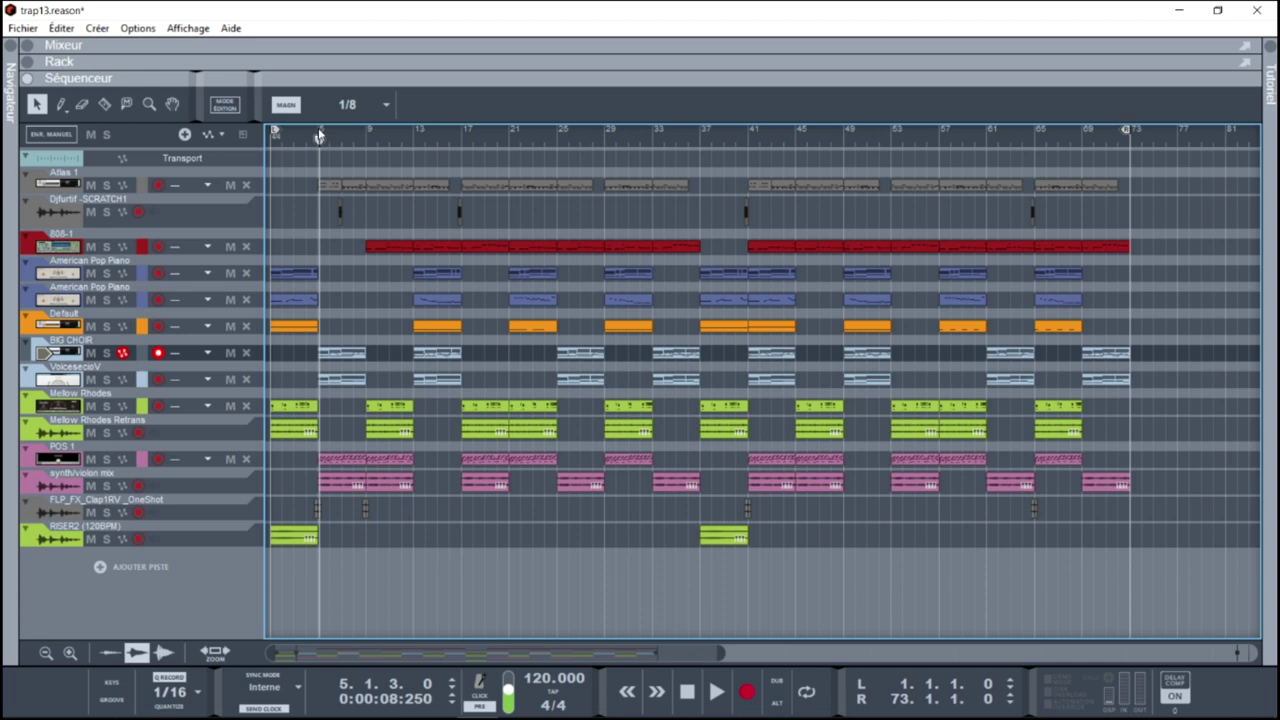
key("space")
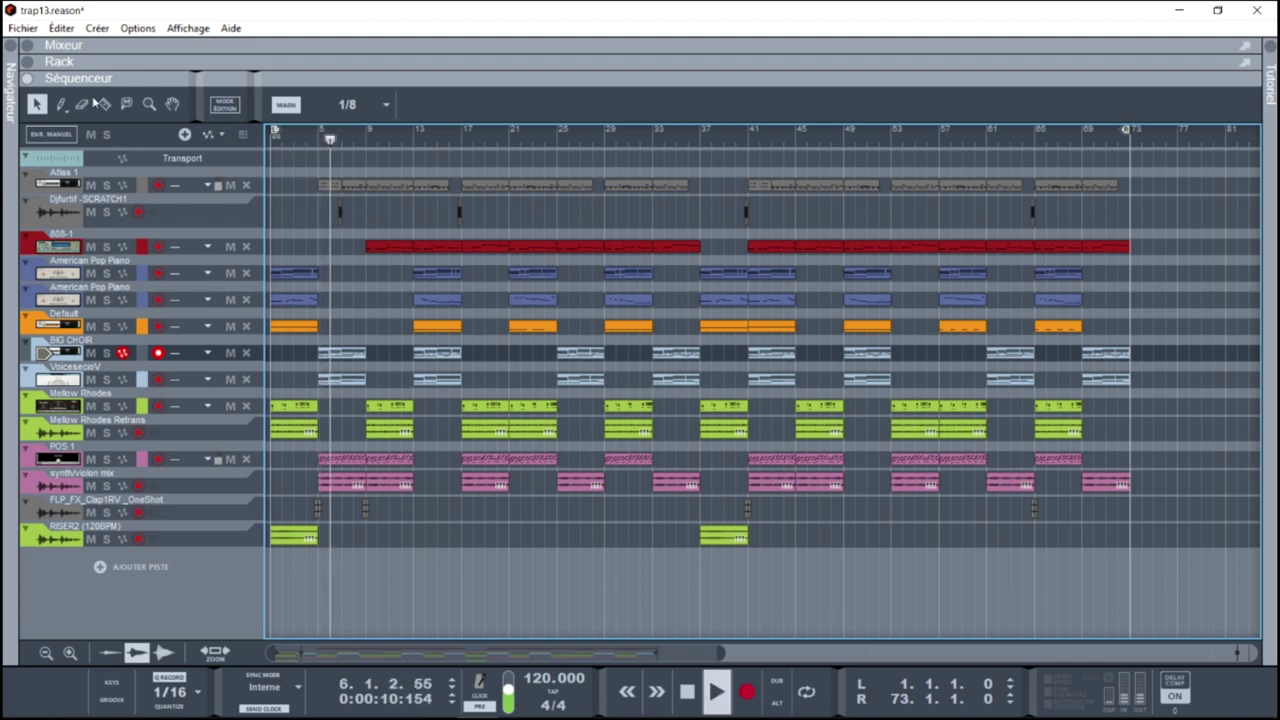
- Show the rack at full size during playback and view the Atlas device with its SNARES channel and DRUMS bus
left_click(25, 62)
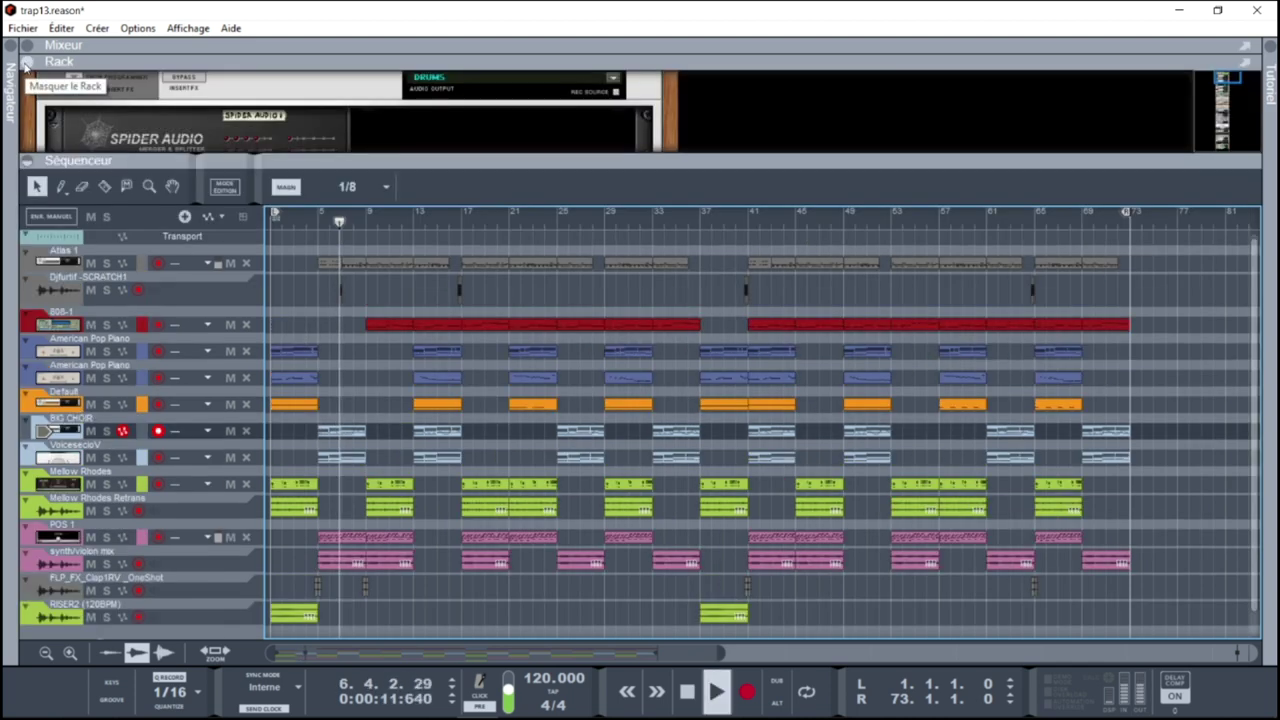
left_click(25, 161)
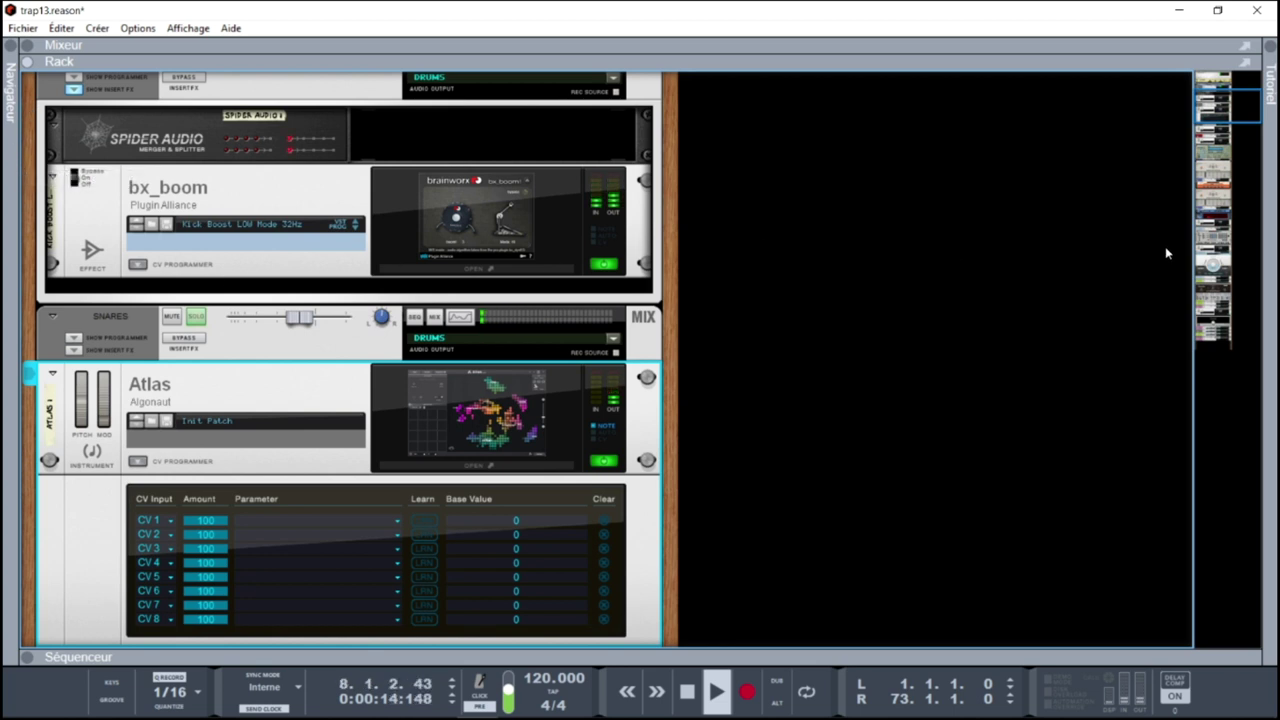
left_click_drag(1254, 106, 1258, 121)
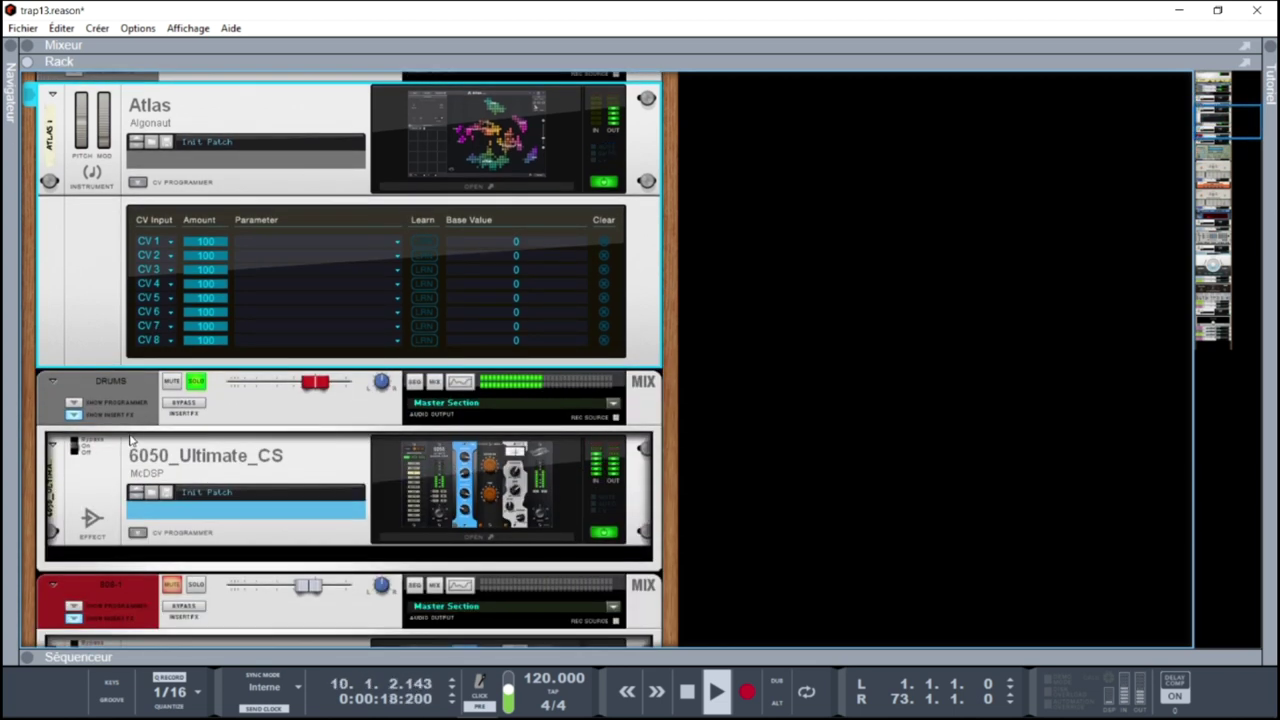
left_click_drag(1254, 100, 1240, 108)
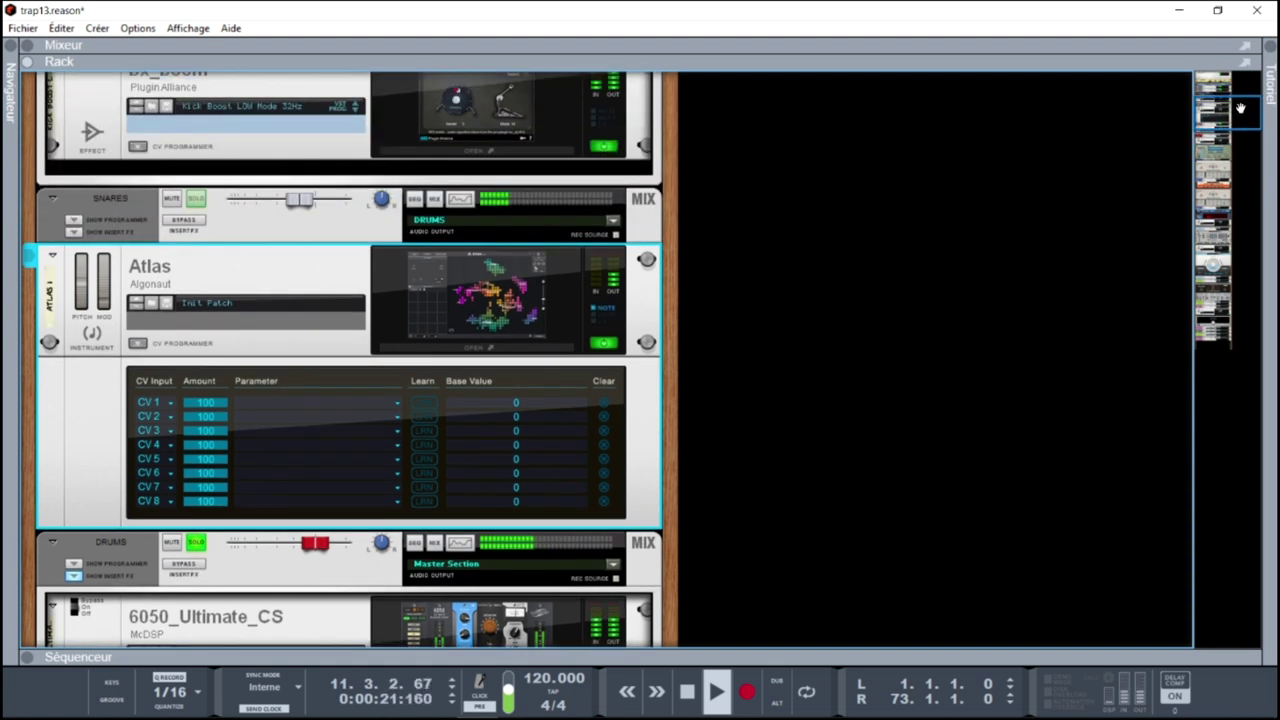
- Add solos to the SNARES, KICK and Atlas 1 channels one by one to hear their outputs, and remove all three solos
left_click(198, 203)
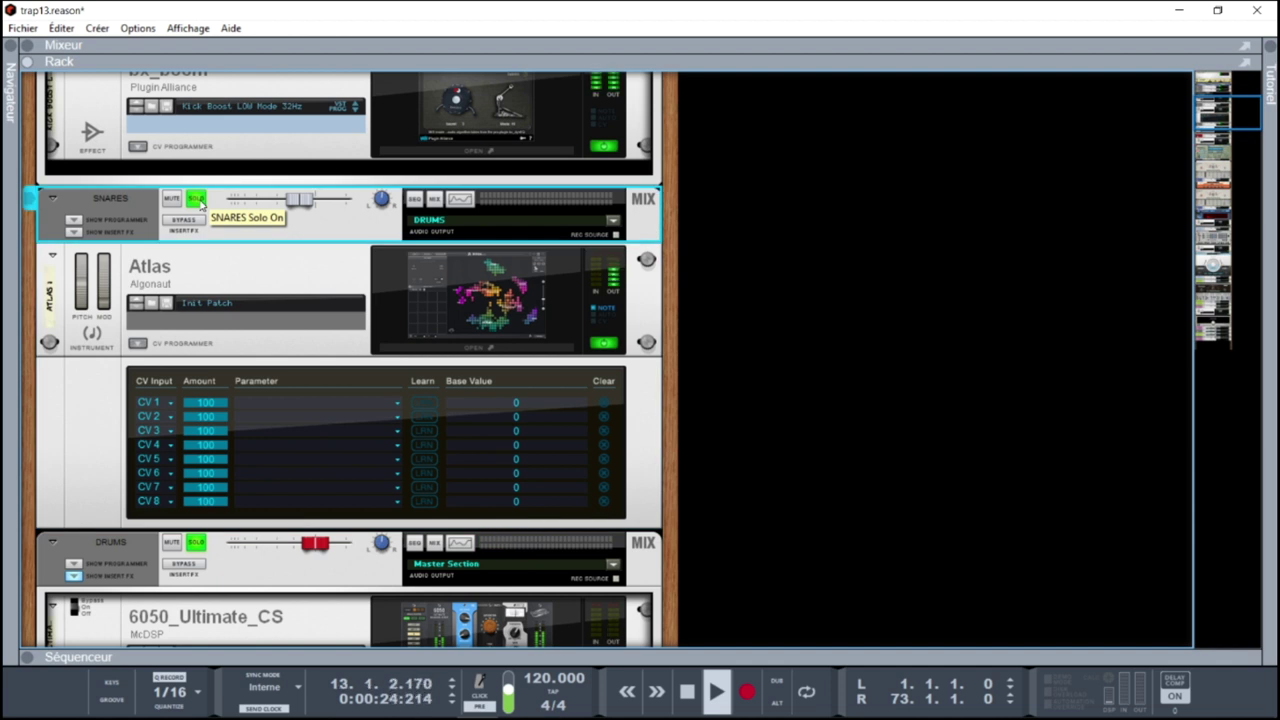
left_click_drag(1232, 118, 1230, 98)
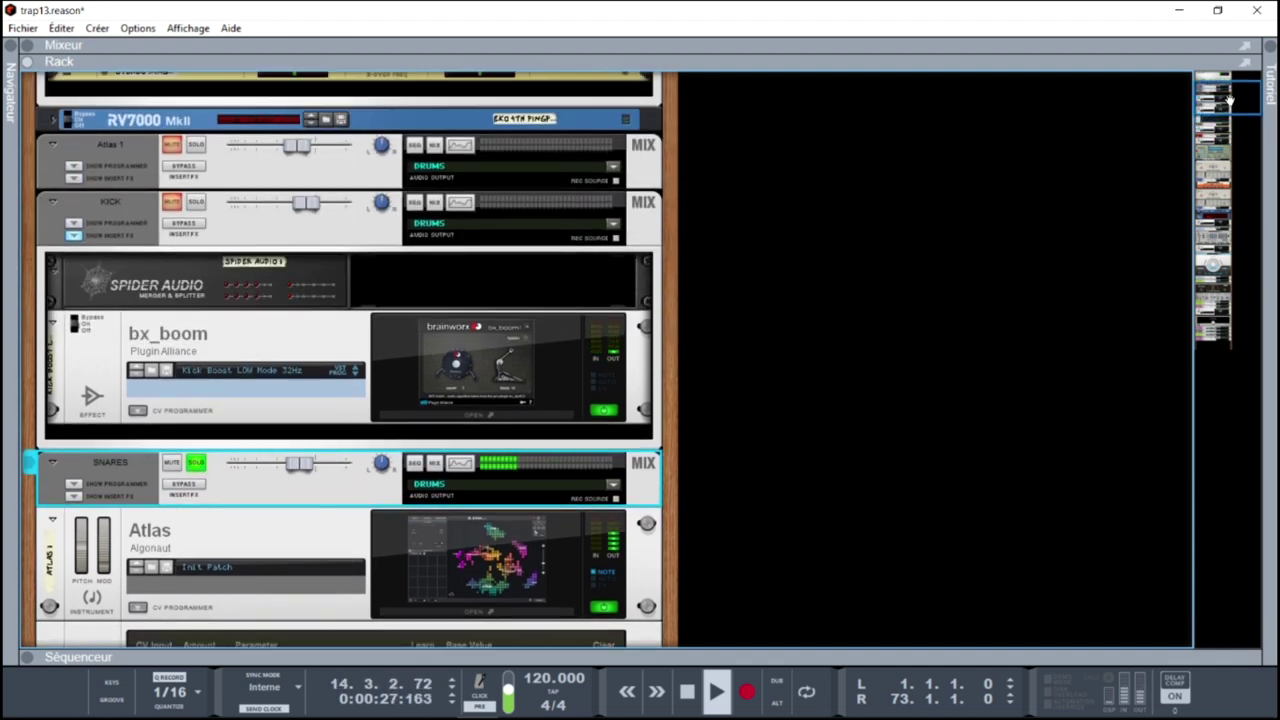
left_click(197, 203)
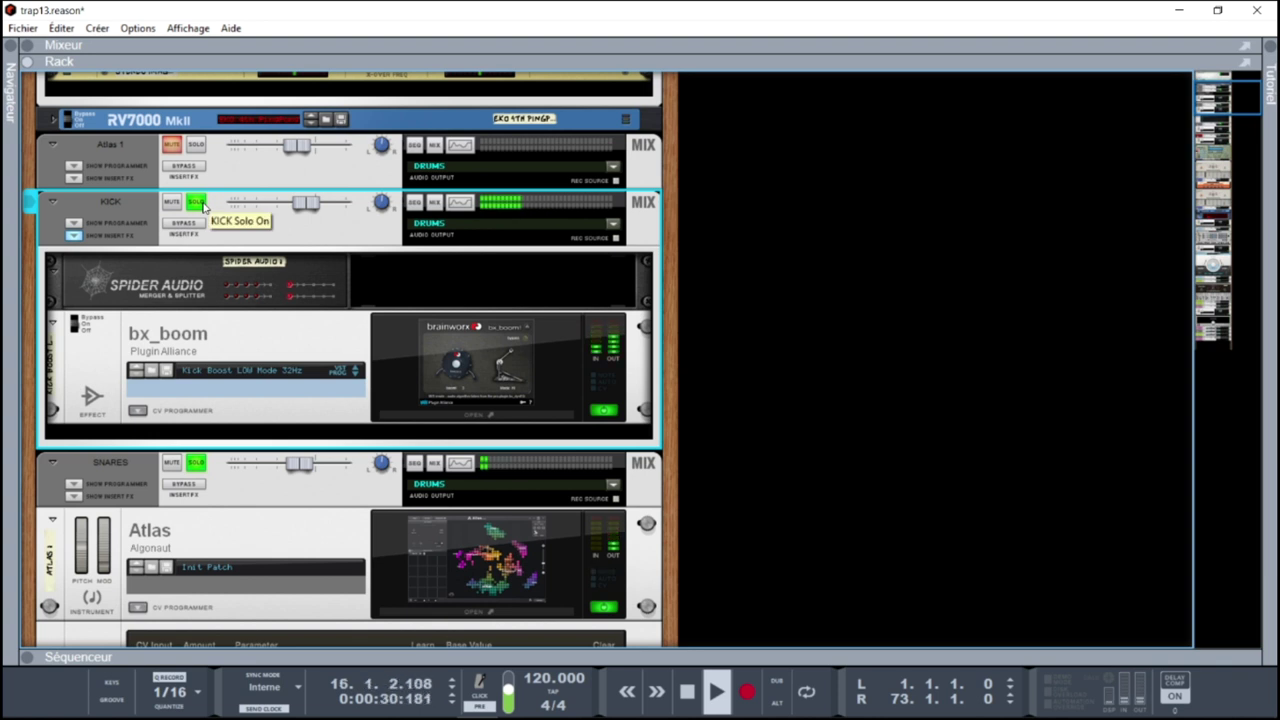
left_click(197, 146)
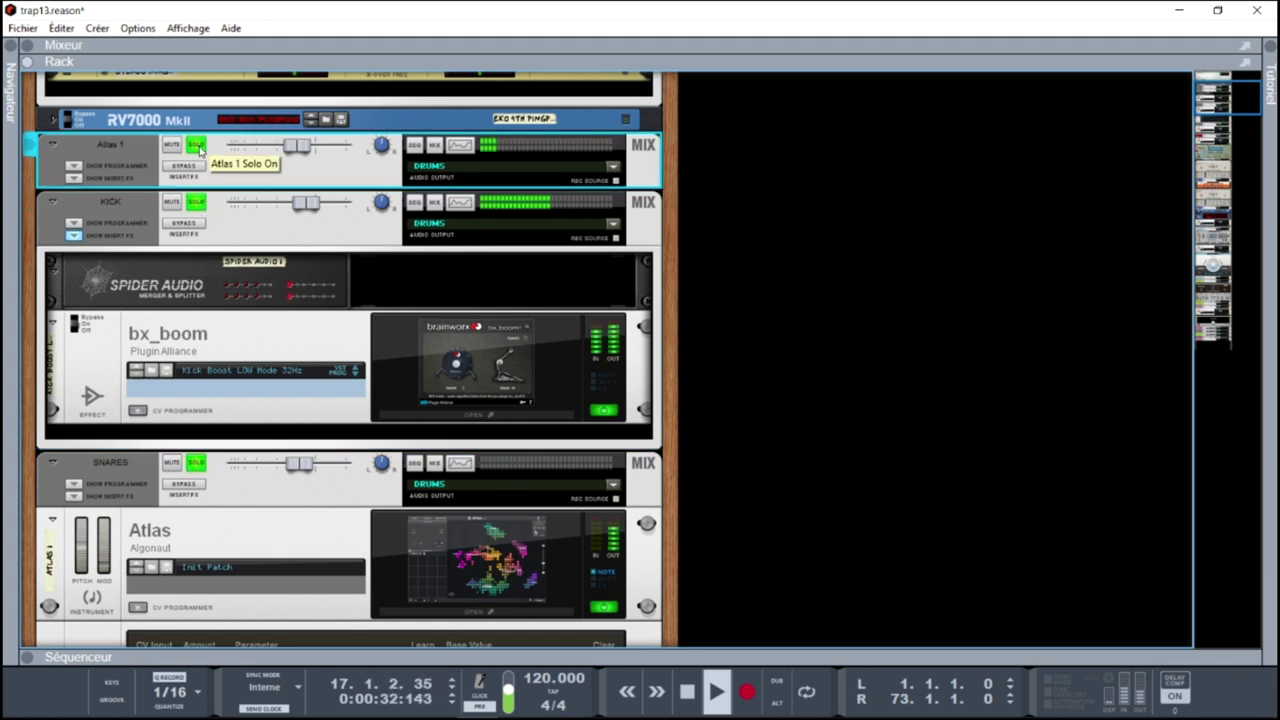
left_click(199, 147)
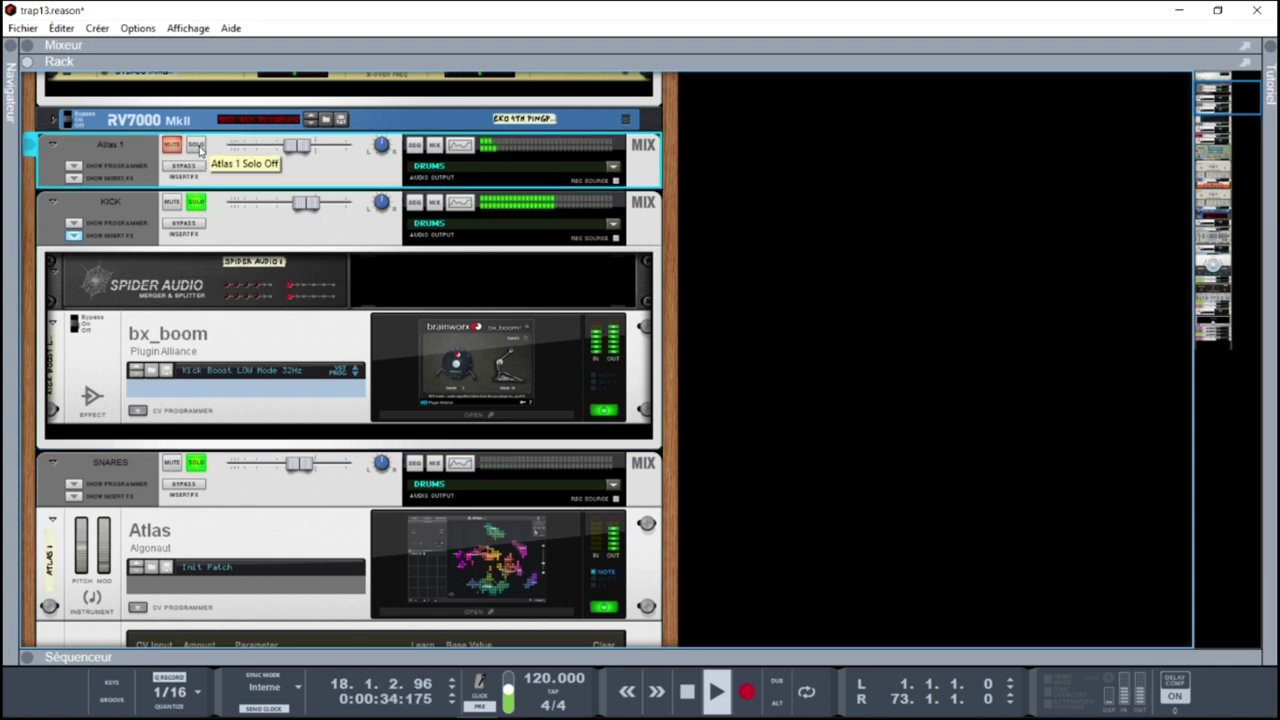
left_click(197, 203)
left_click(194, 464)
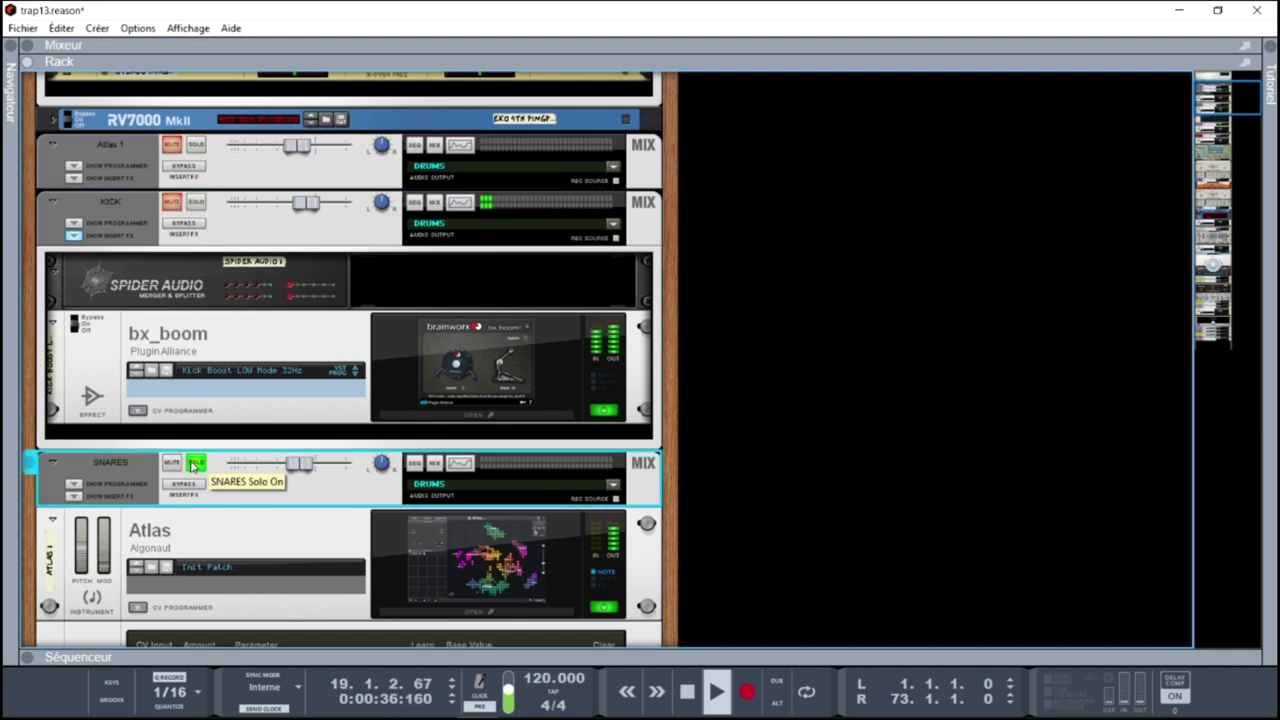
left_click(196, 465)
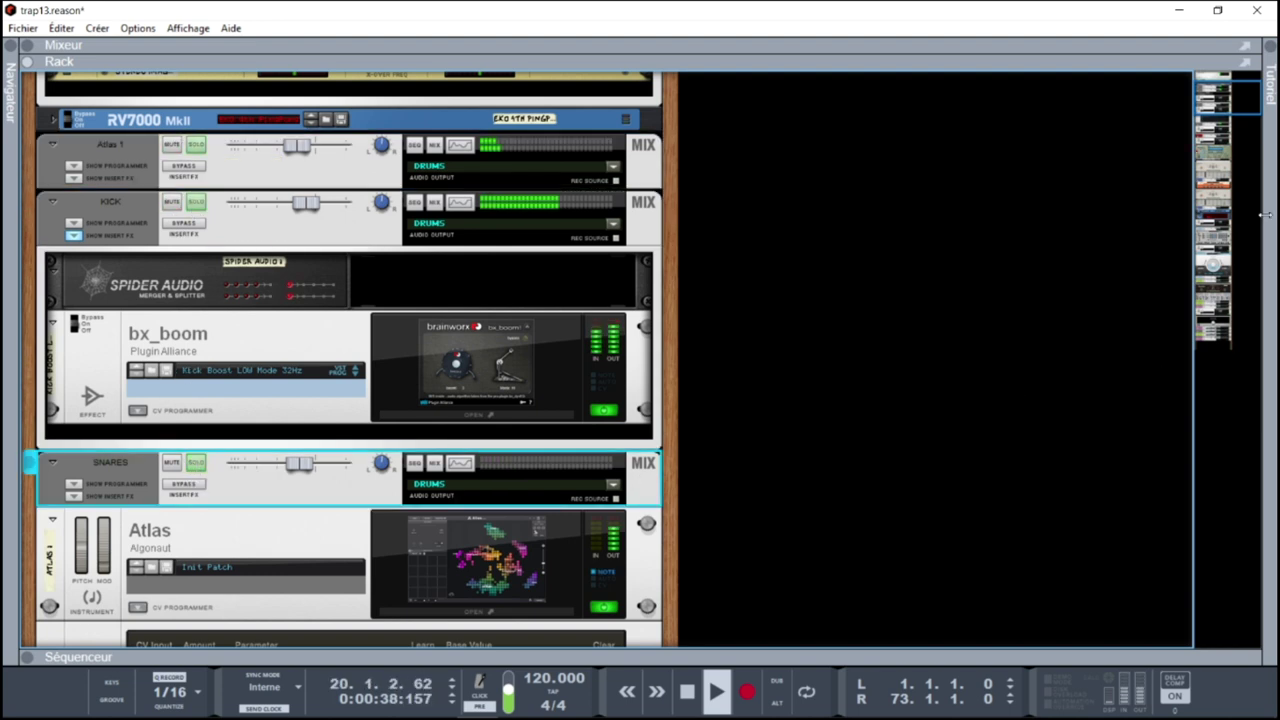
- Open the 6050_Ultimate_CS insert effect of the DRUMS bus to view its modules, and close it
scroll(803, 276, "down", 6)
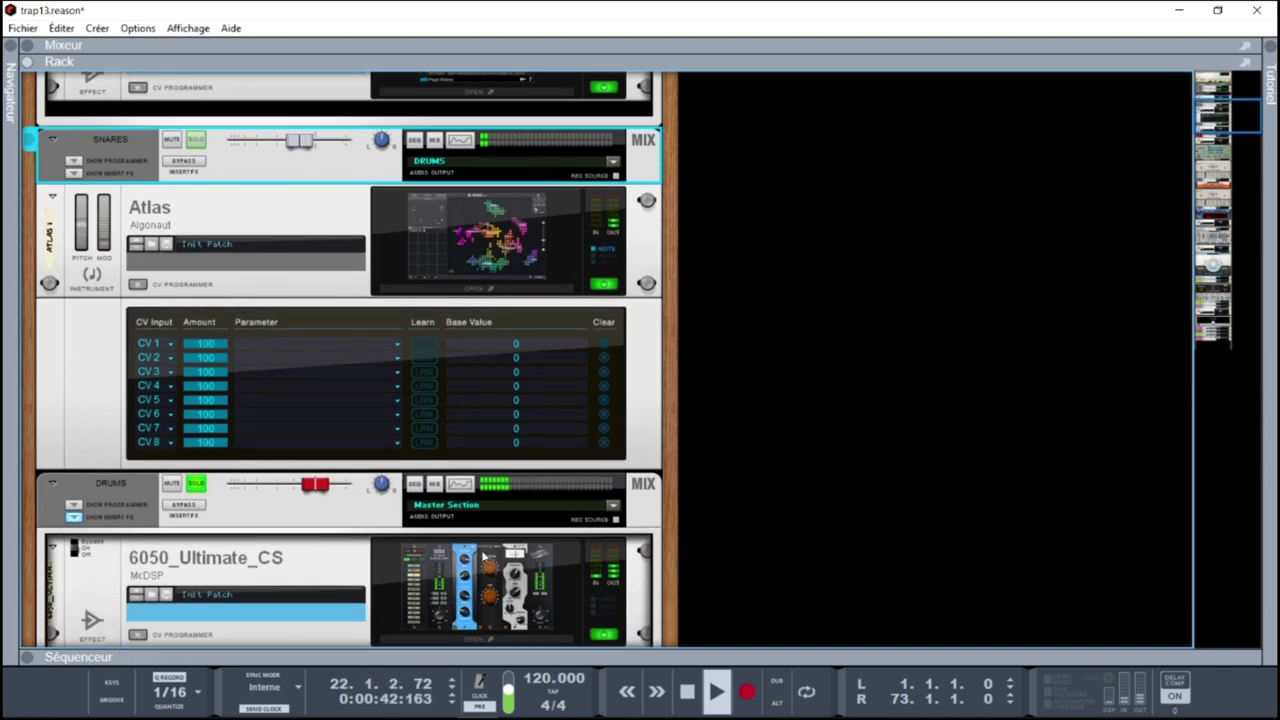
left_click(468, 583)
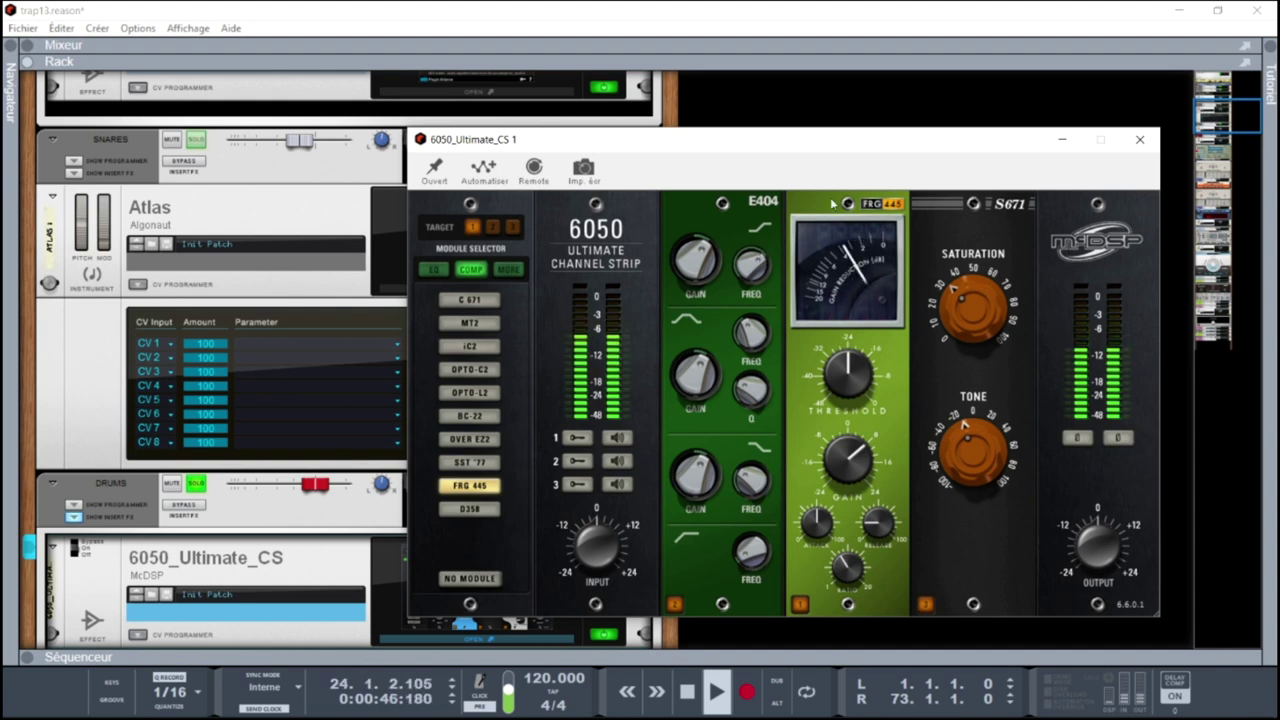
left_click(1139, 139)
- Look through the remaining instruments and effects in the rack, from the NN-19 sampler to the Scenic choir instrument
left_click_drag(1247, 107, 1240, 160)
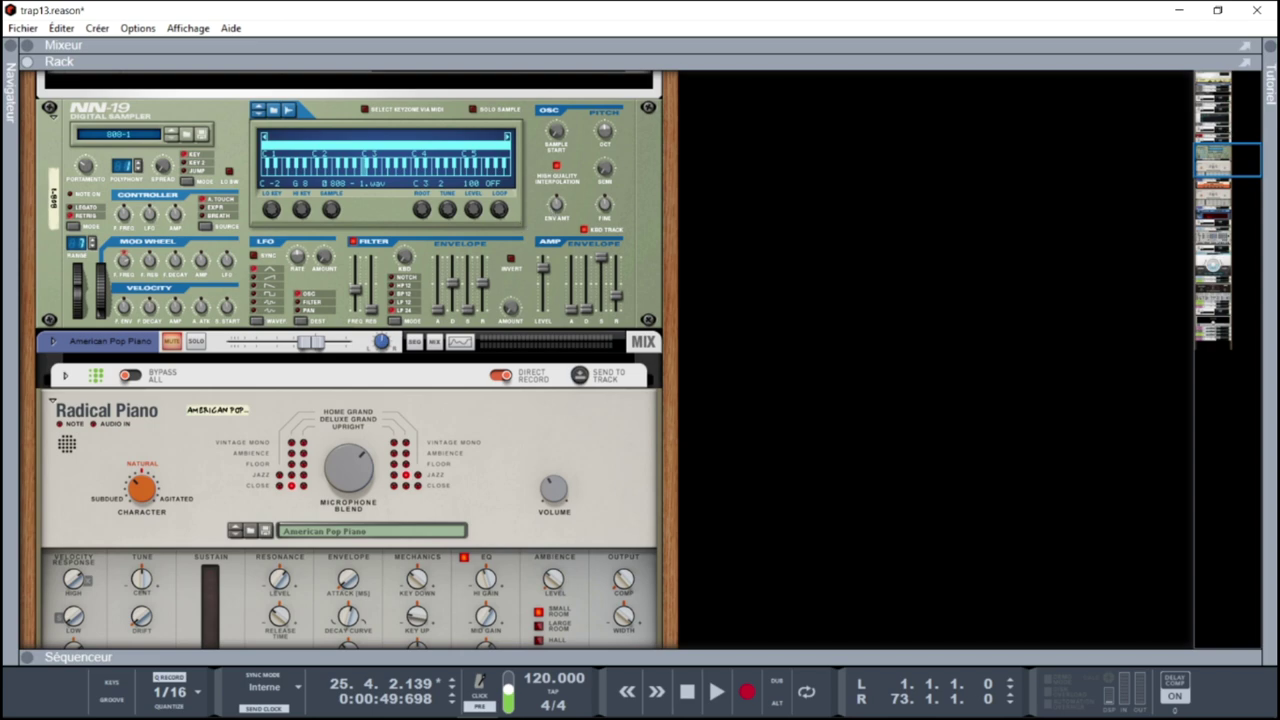
left_click_drag(1232, 160, 1237, 226)
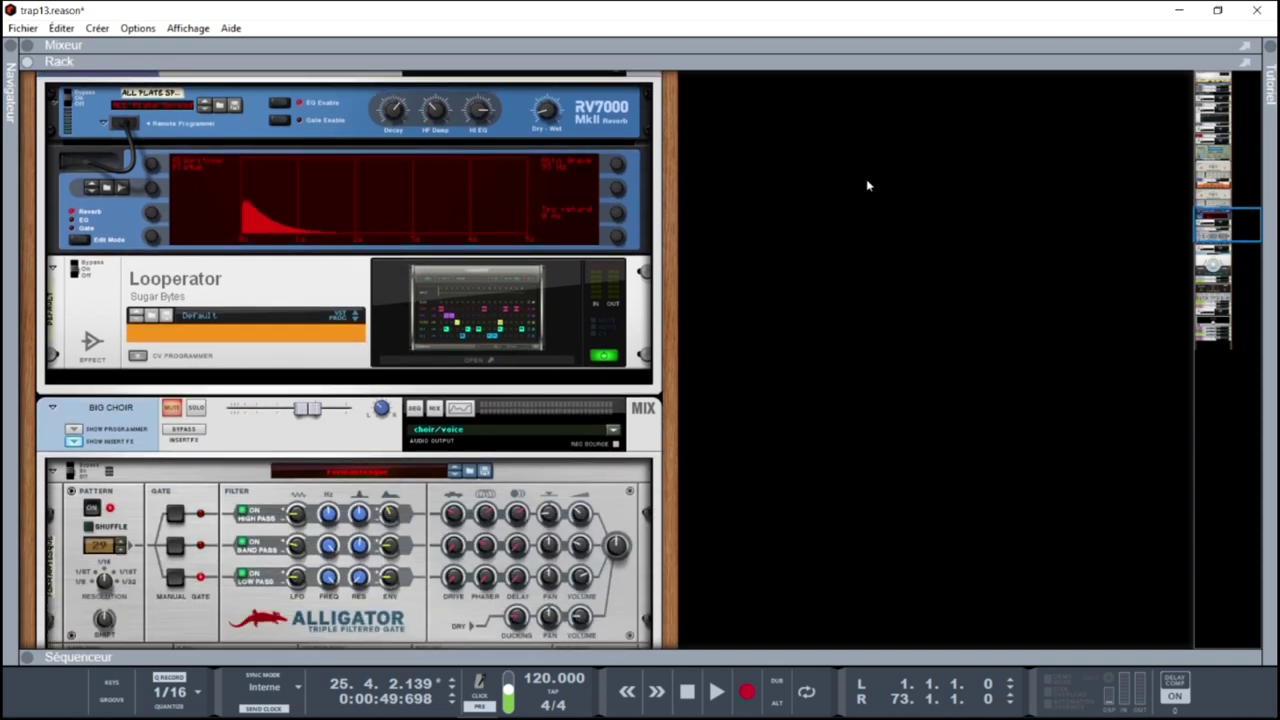
left_click_drag(1217, 220, 1217, 240)
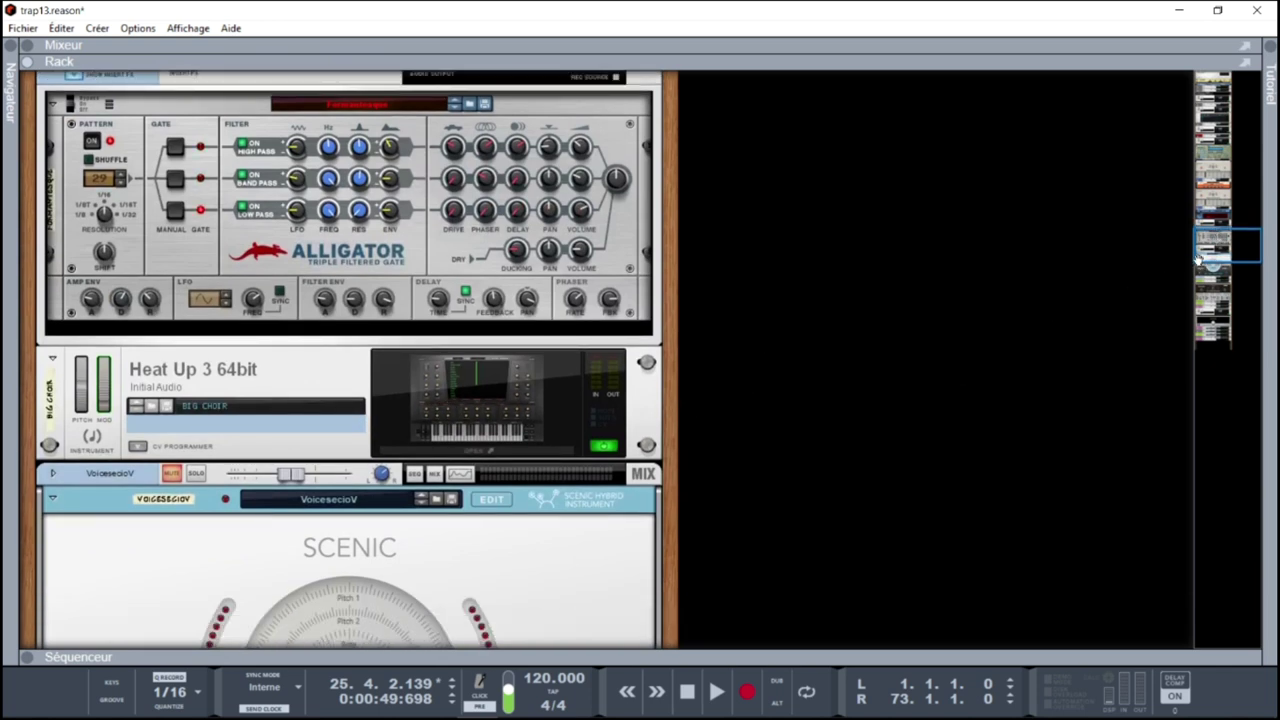
left_click_drag(1200, 245, 1203, 267)
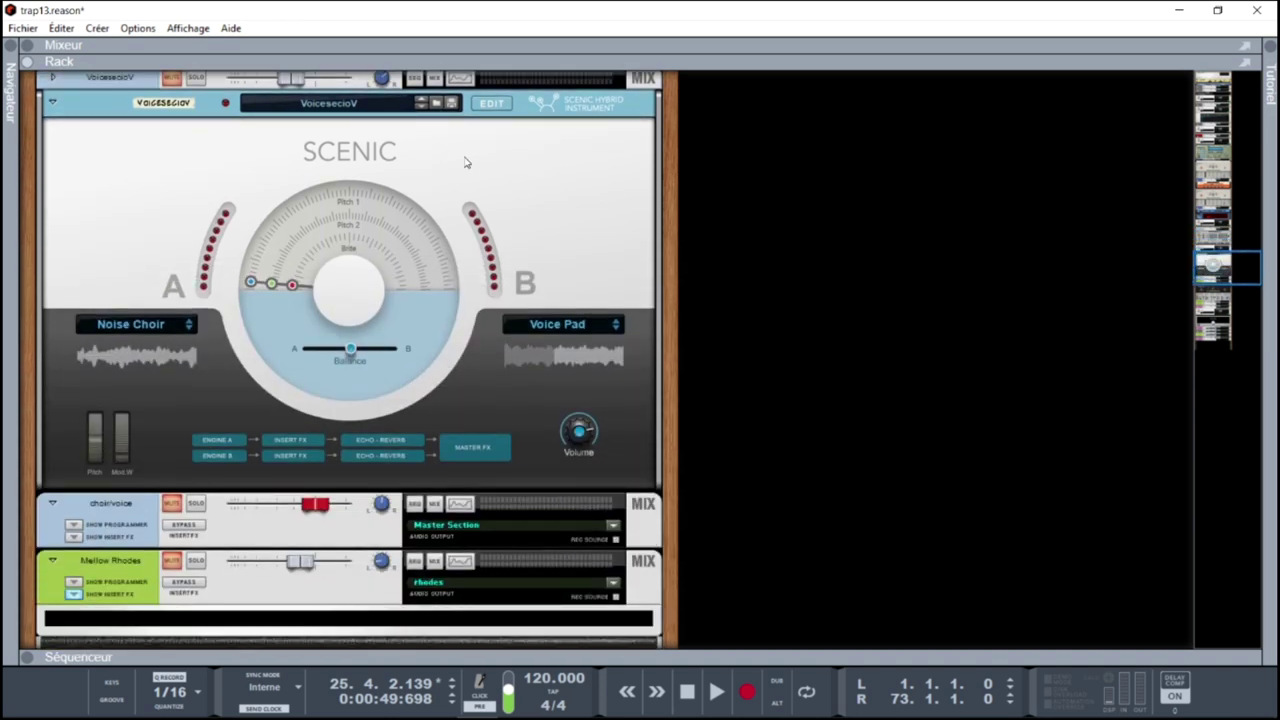
- Look through the rest of the rack, from the Radical Keys piano to the synth bus at its end
left_click_drag(1228, 280, 1235, 302)
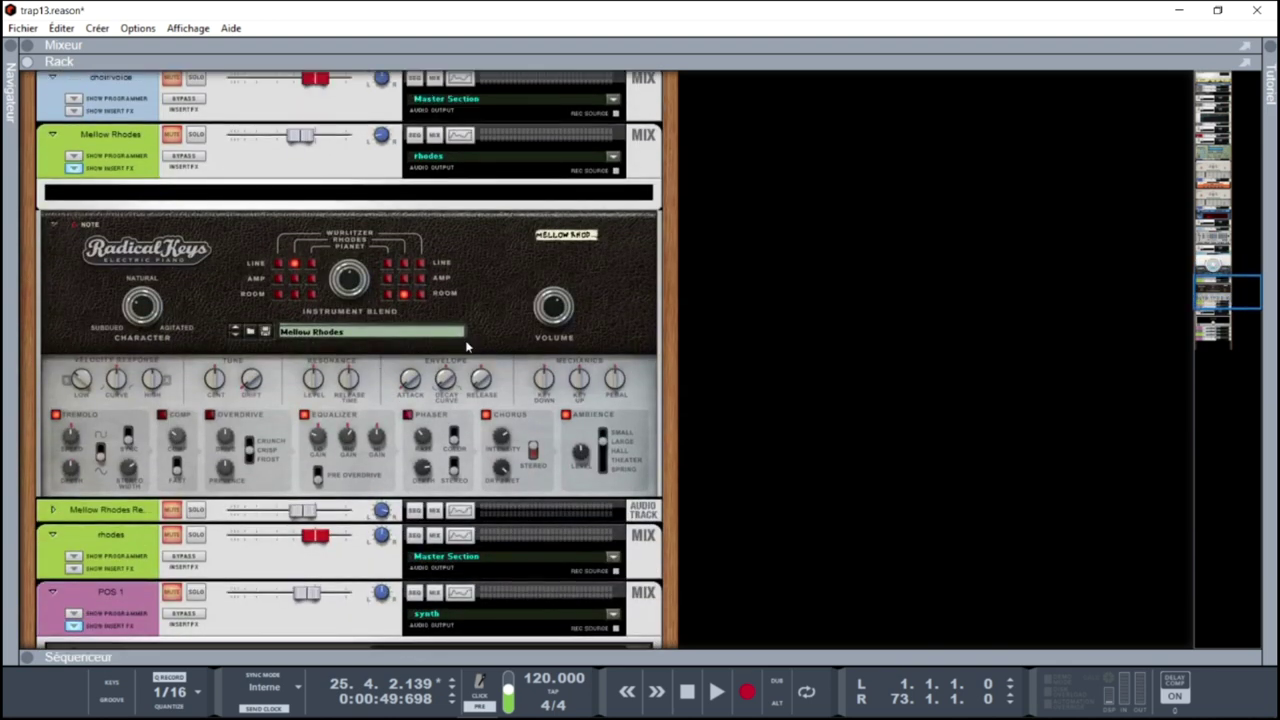
left_click_drag(1251, 297, 1261, 321)
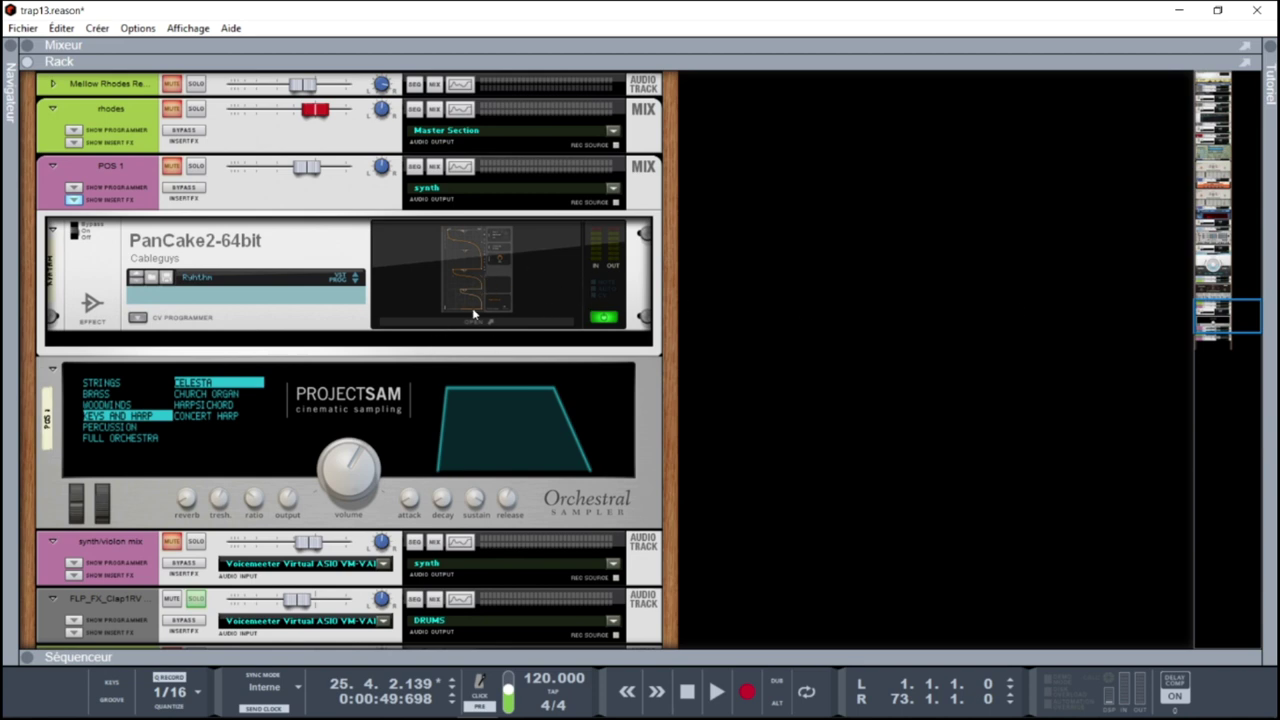
left_click_drag(1240, 306, 1228, 331)
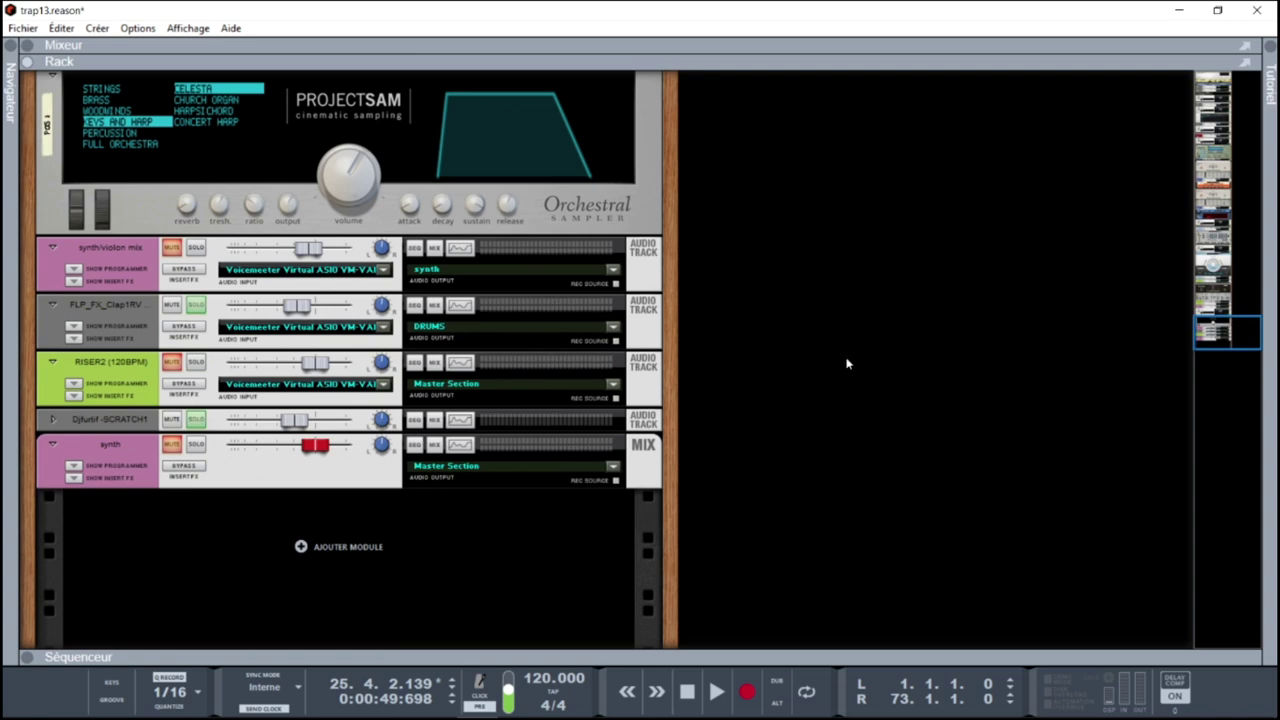
- Play the song from the start, viewing the full sequencer arrangement and the channels in the full-size mixer
key("F7")
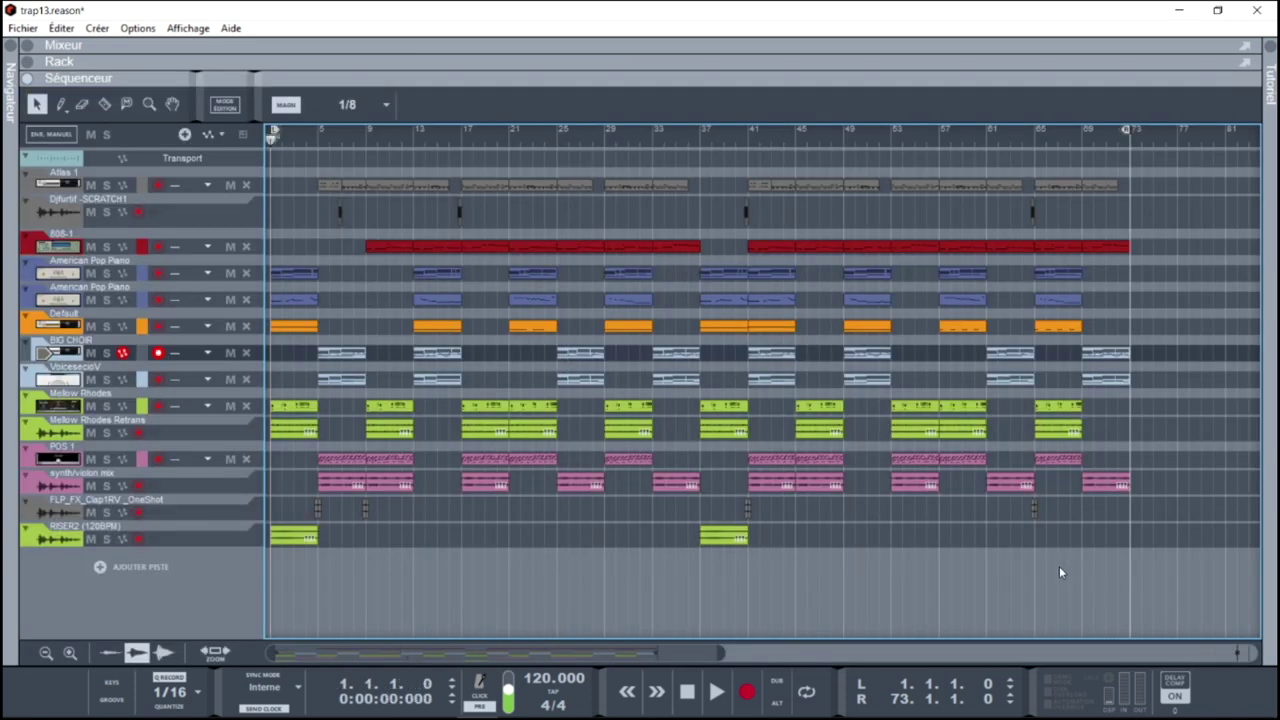
key("space")
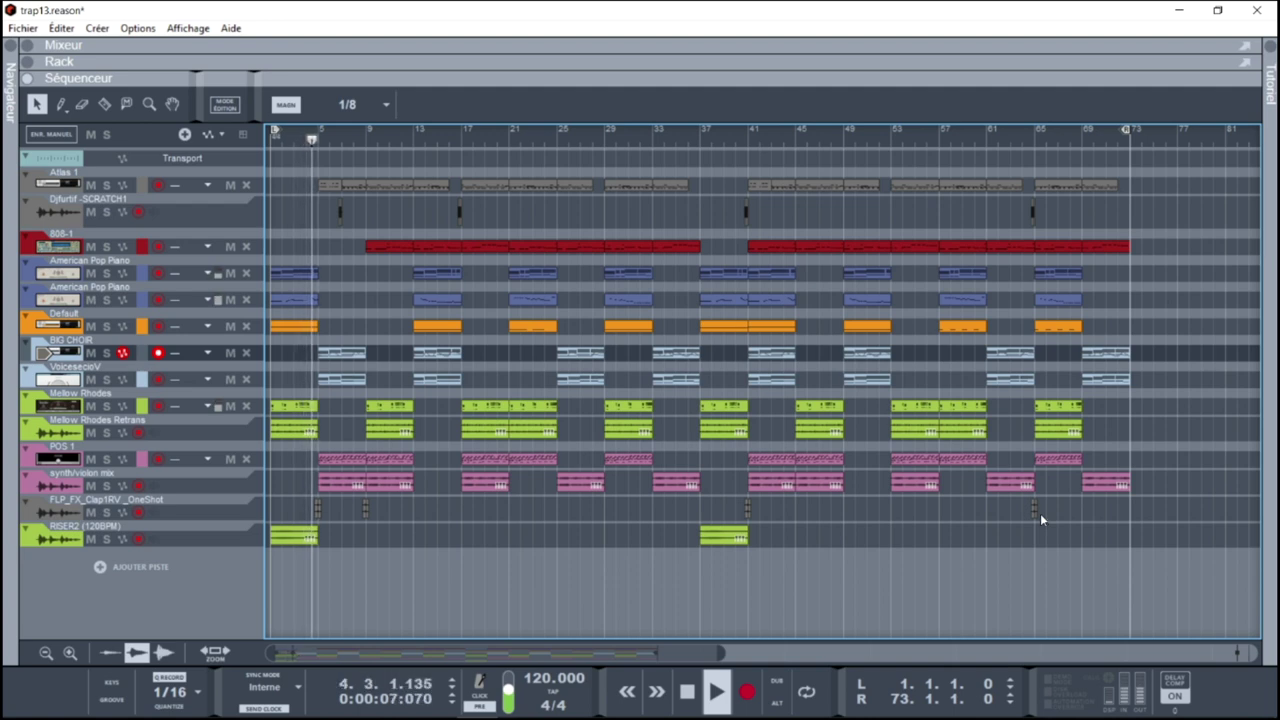
key("F5")
key("F6")
key("F5")
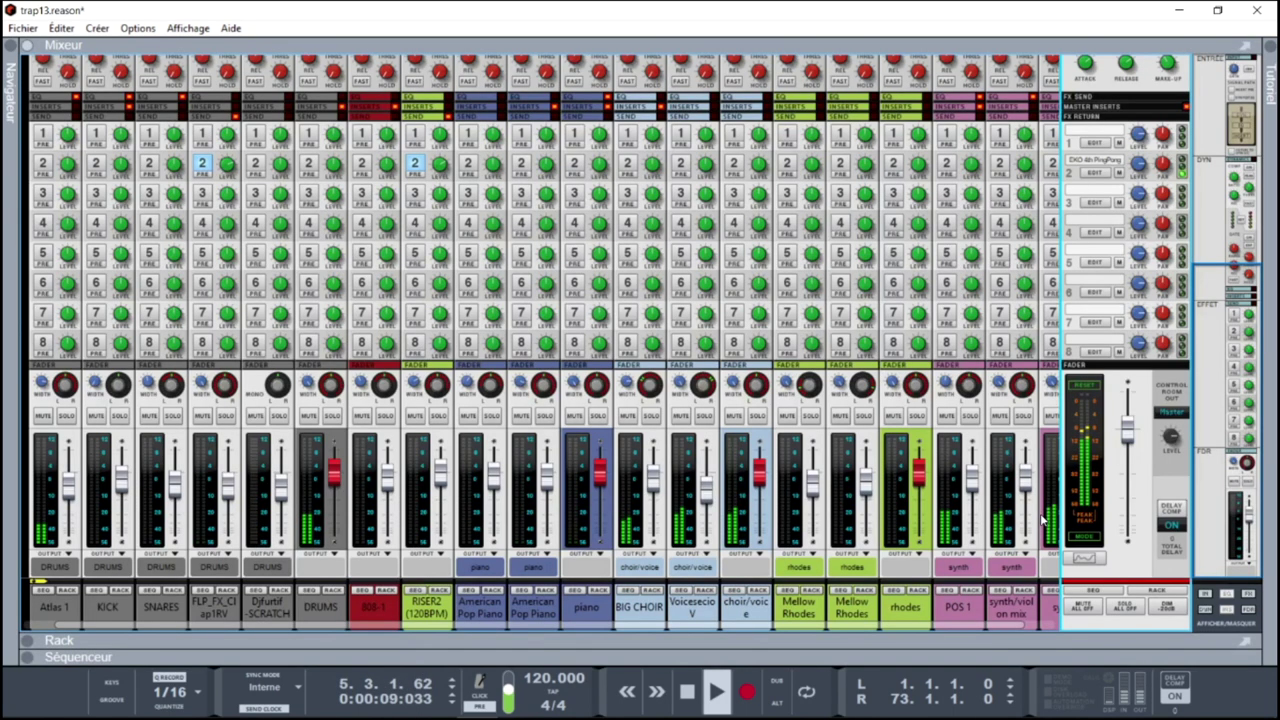
left_click_drag(1003, 625, 970, 625)
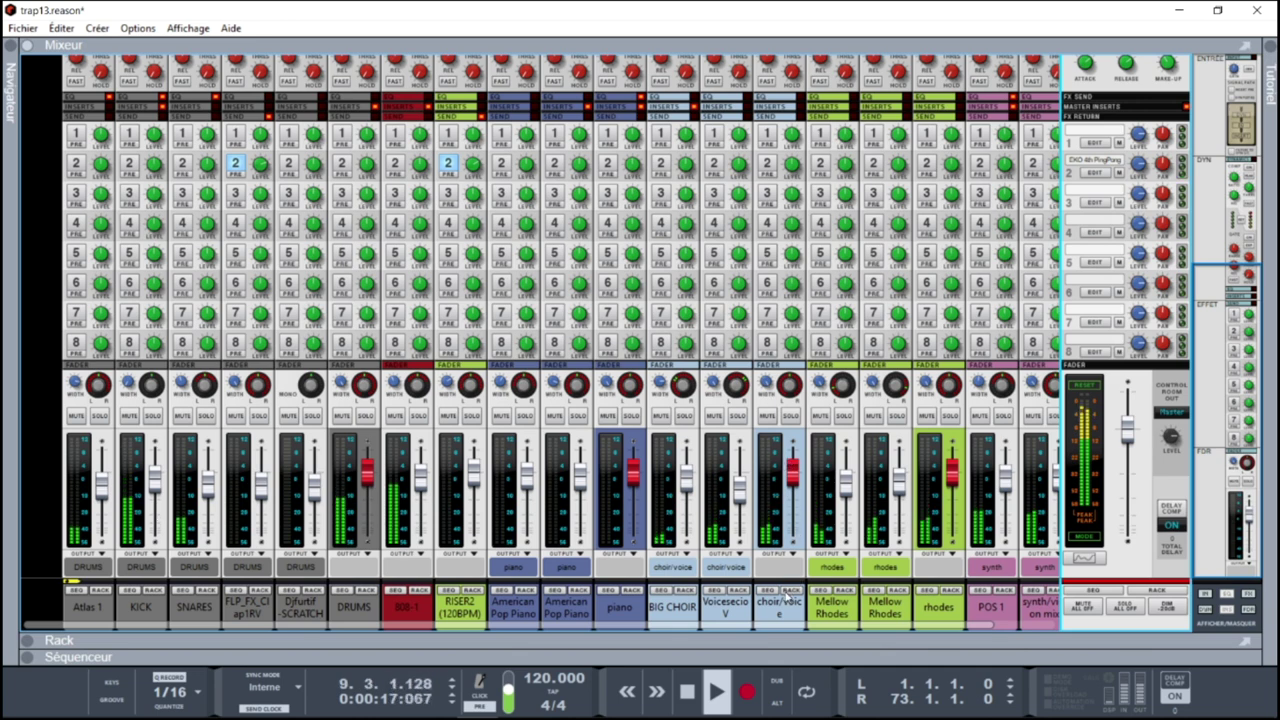
- Show the choir/voice bus in the rack, find the Looperator effect above BIG CHOIR, and open and close its window
left_click(789, 591)
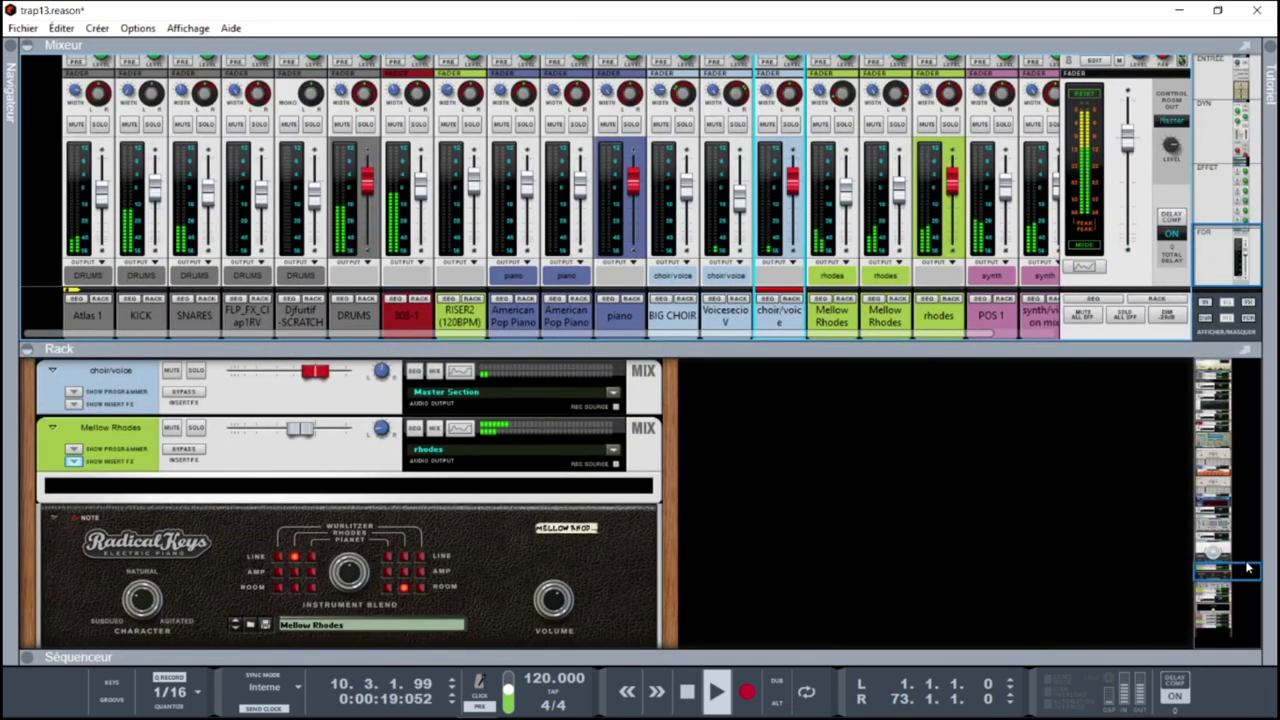
scroll(1233, 567, "up", 1)
left_click_drag(1233, 567, 1221, 505)
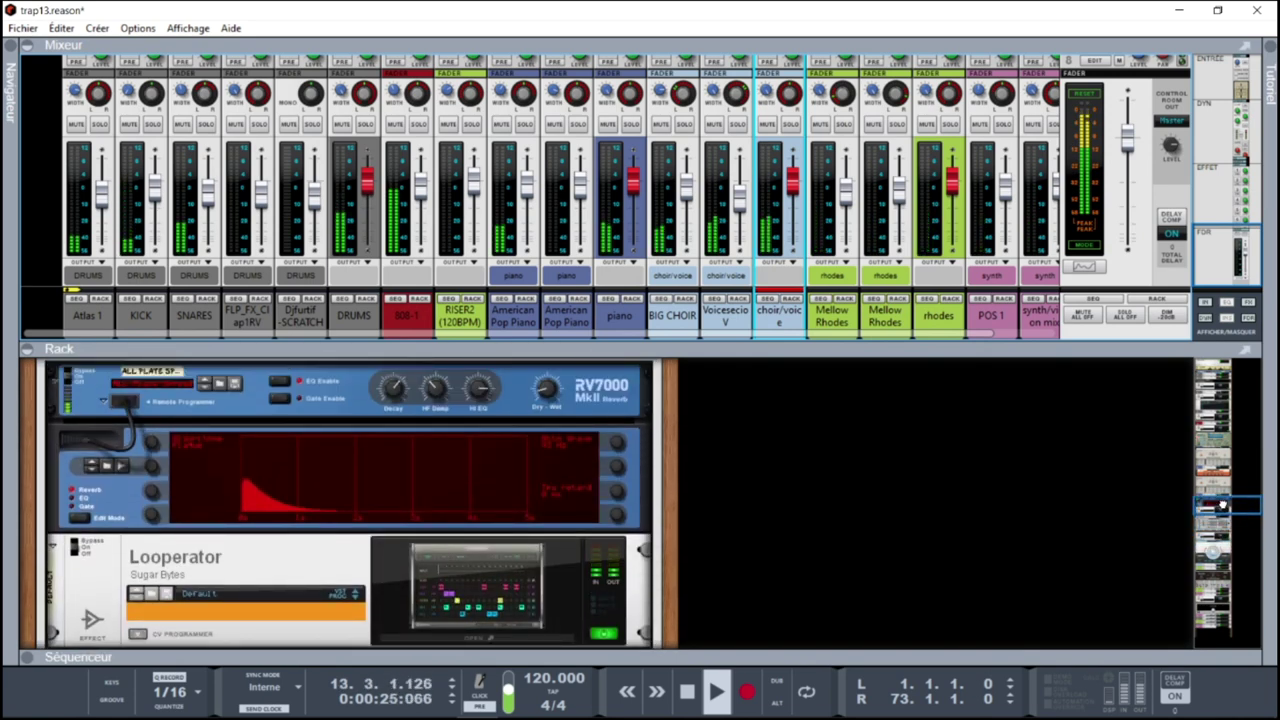
scroll(510, 554, "down", 3)
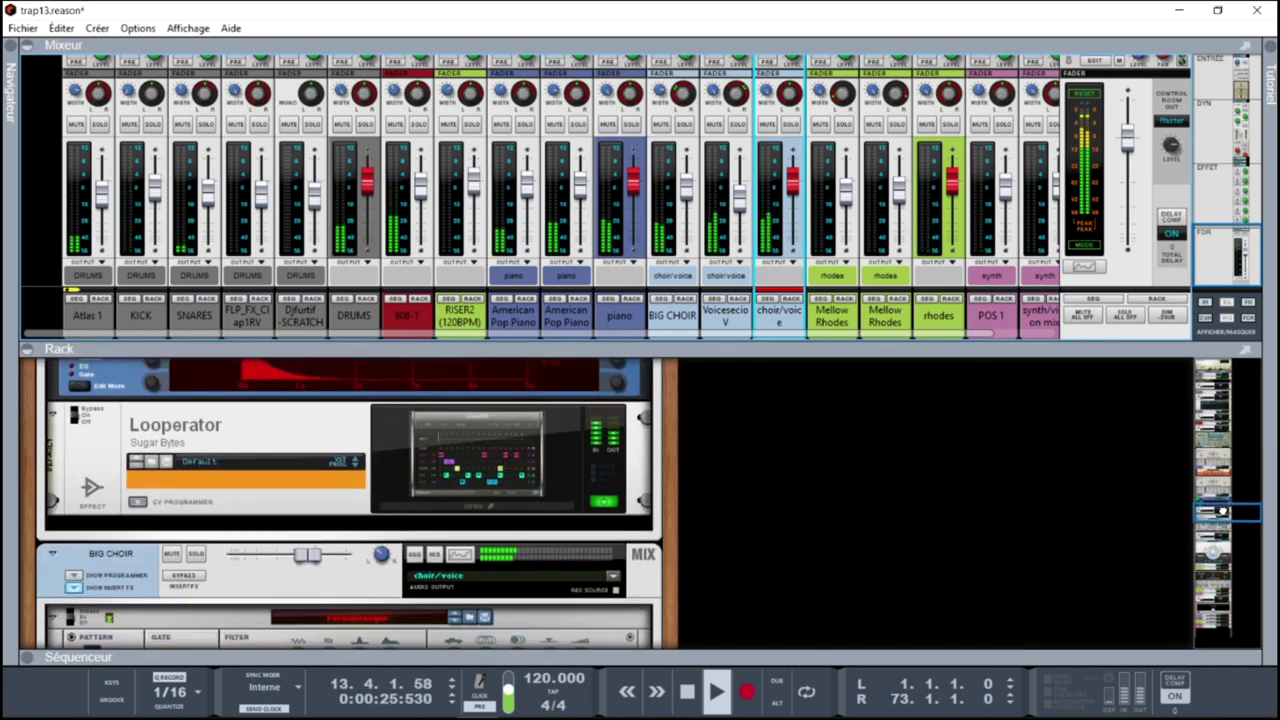
left_click(518, 510)
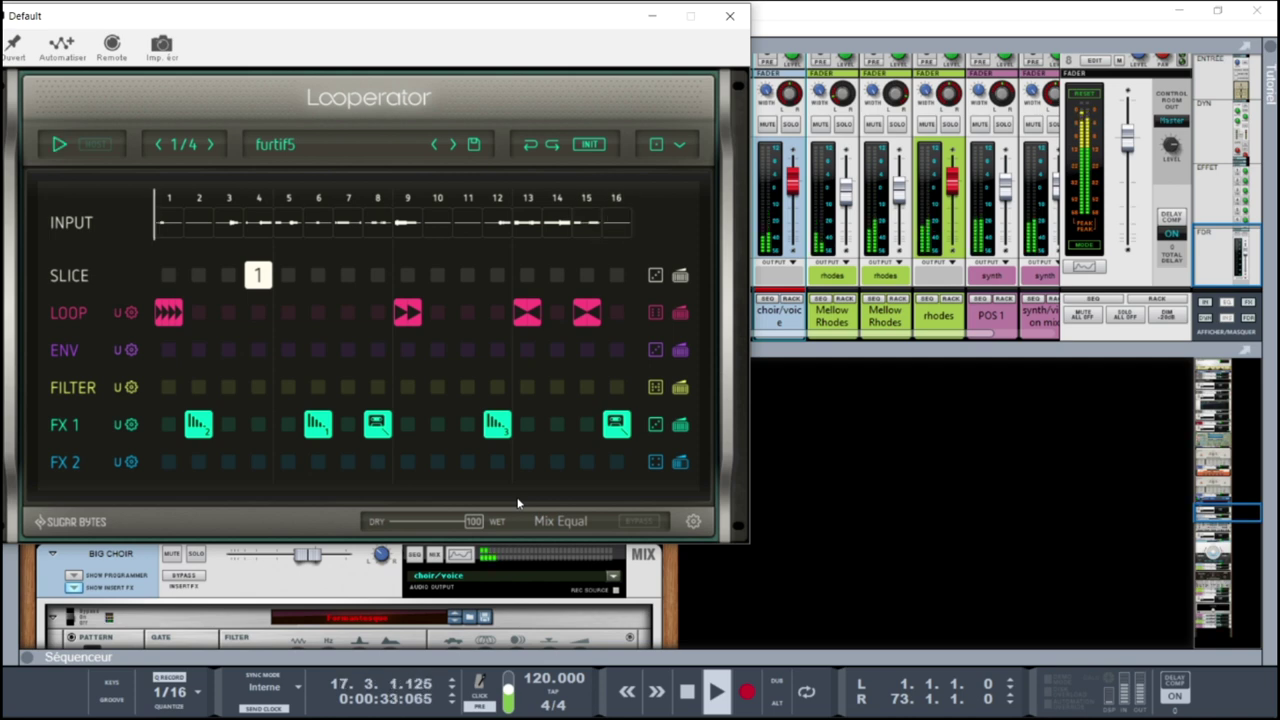
left_click(730, 16)
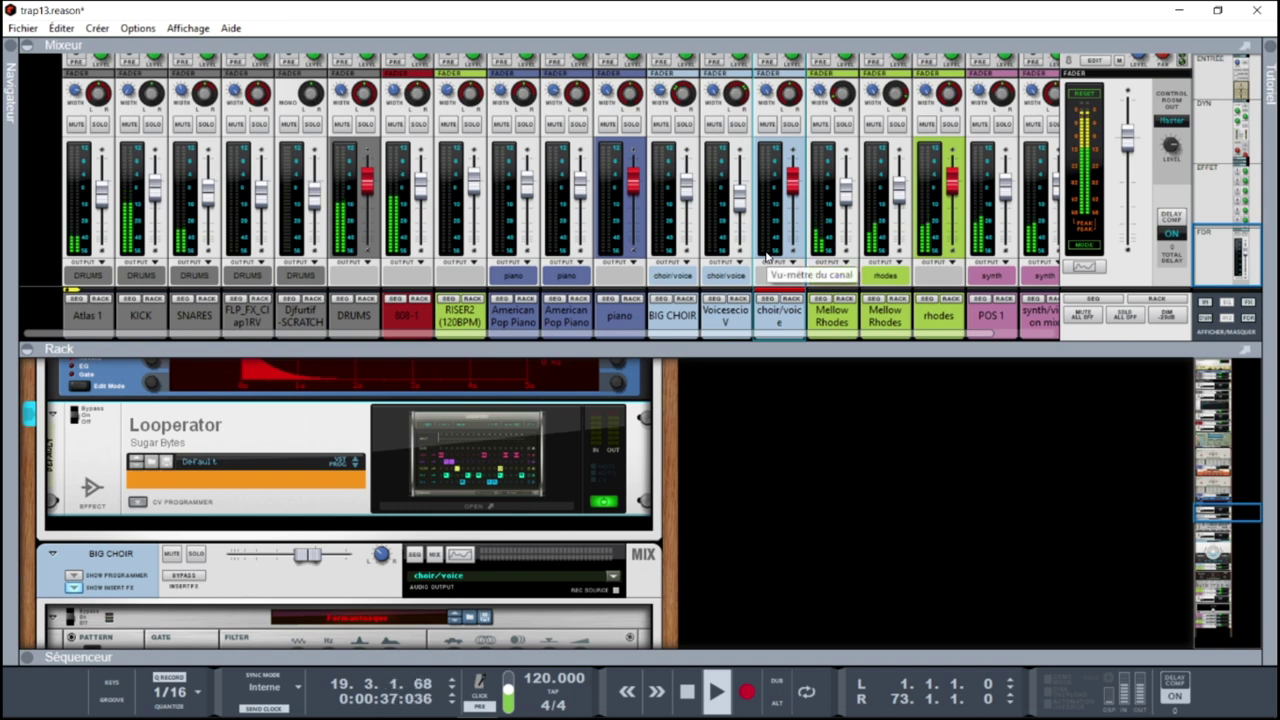
- Show the DRUMS bus and the Atlas 1 device in the rack, view the Atlas window with its sample map, and close it
left_click(371, 302)
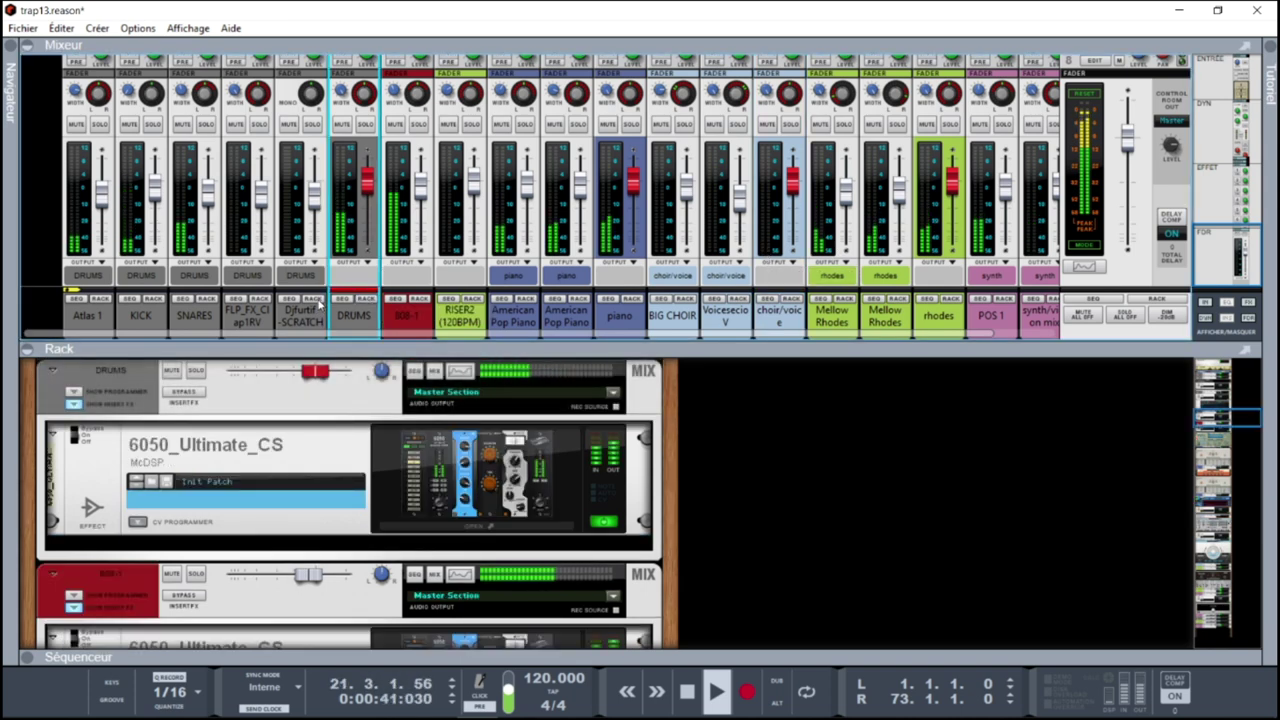
left_click(100, 299)
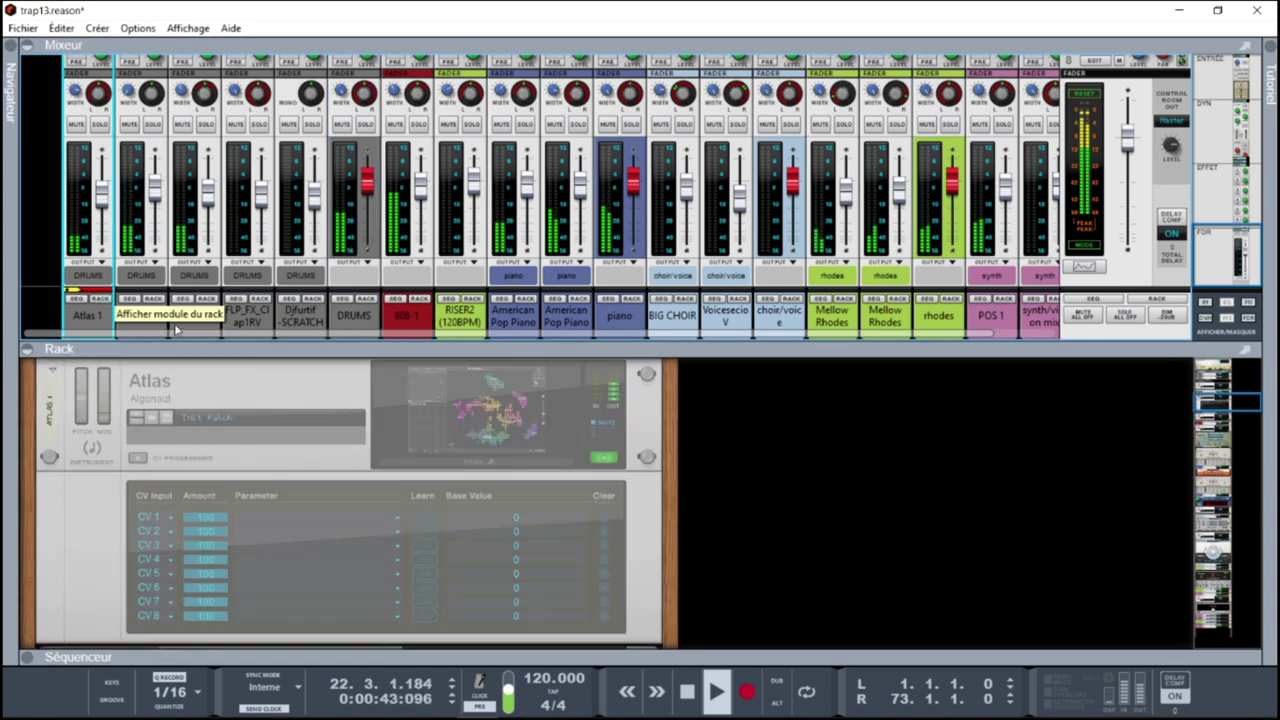
left_click(412, 466)
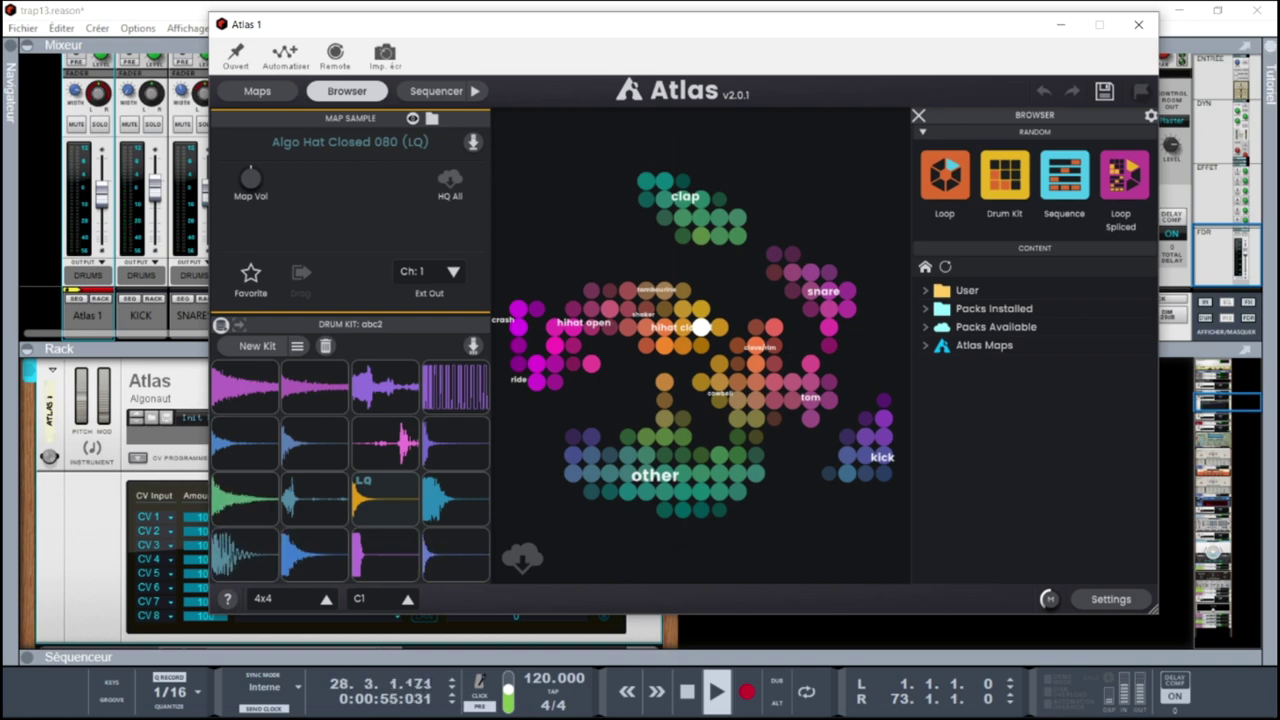
left_click(1138, 24)
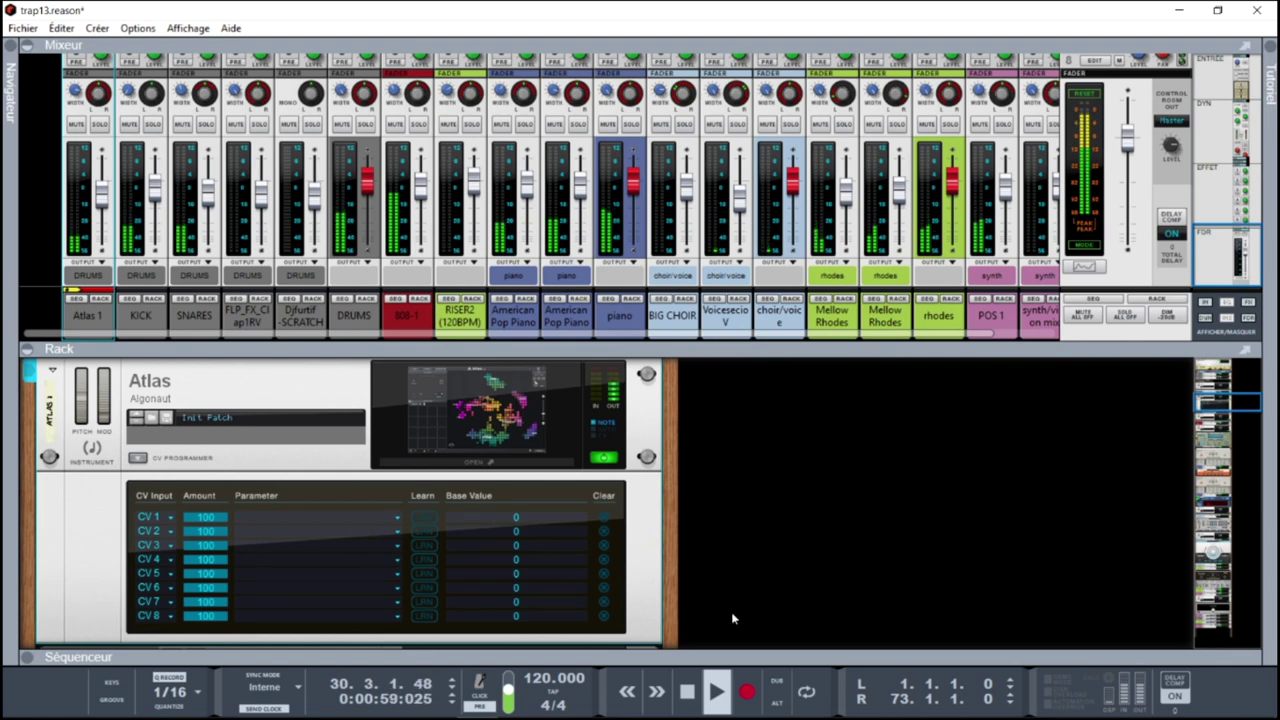
- Display the sequencer together with the mixer, hide the rack, and look through the tracks during playback
left_click(28, 657)
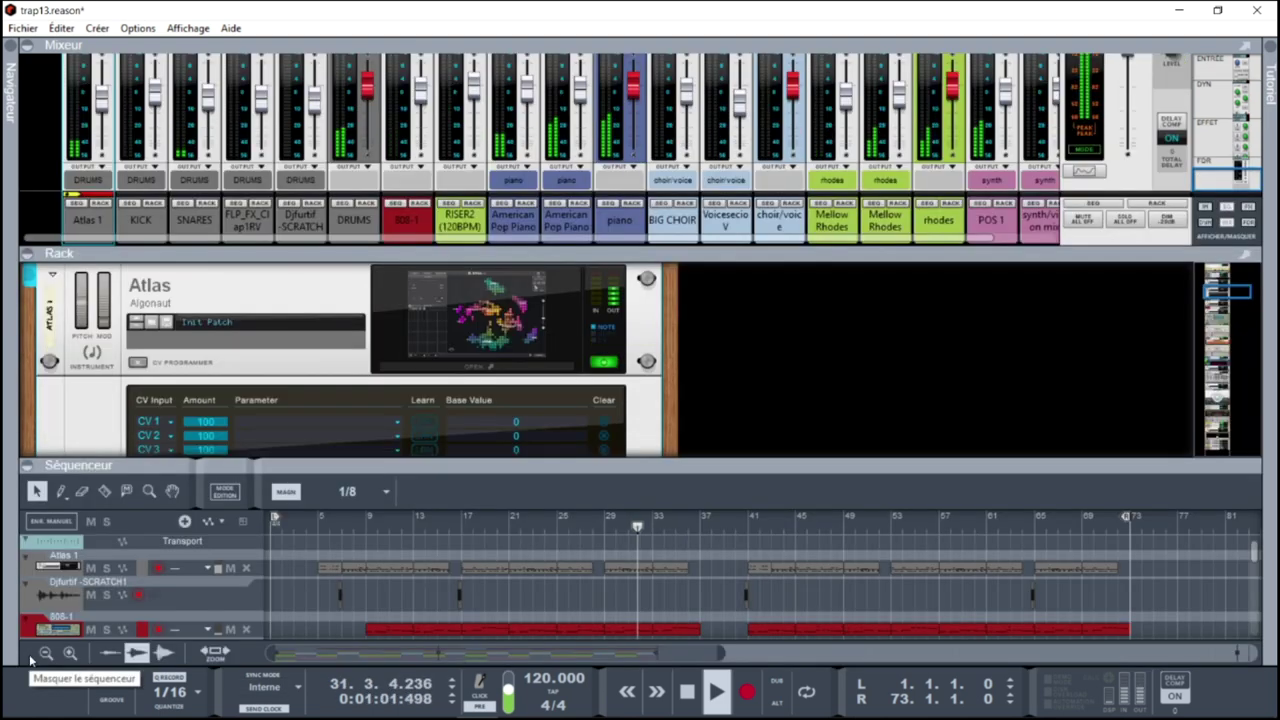
left_click(28, 272)
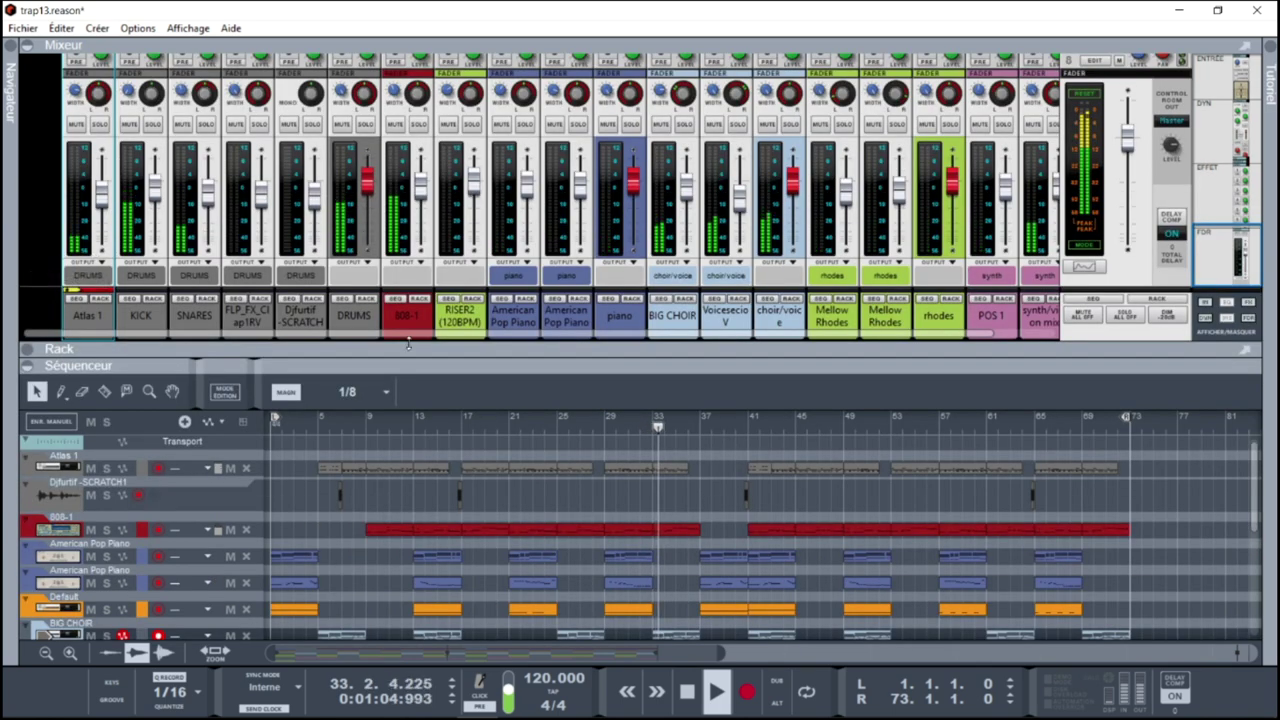
left_click_drag(1258, 476, 1258, 497)
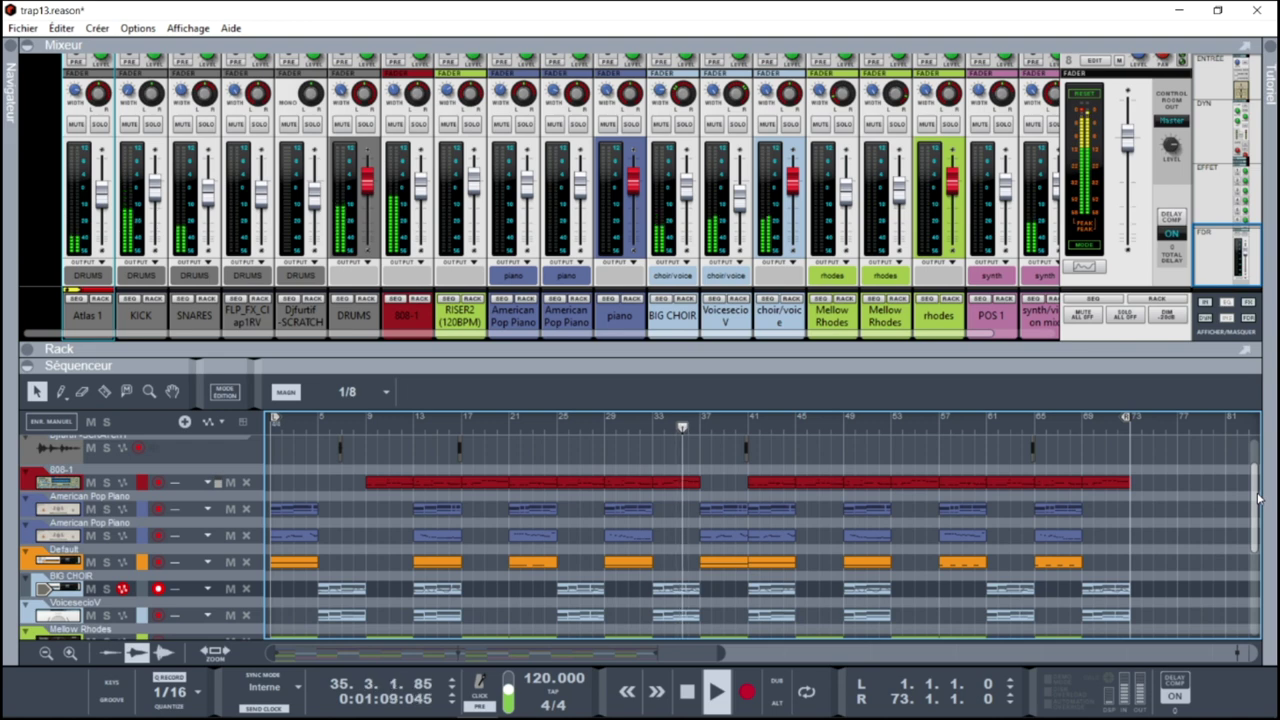
- View the rack, the sequencer and the mixer at full size in turn, looking across the mixer channels up to the synth bus
key("F6")
left_click_drag(1238, 121, 1239, 160)
key("F7")
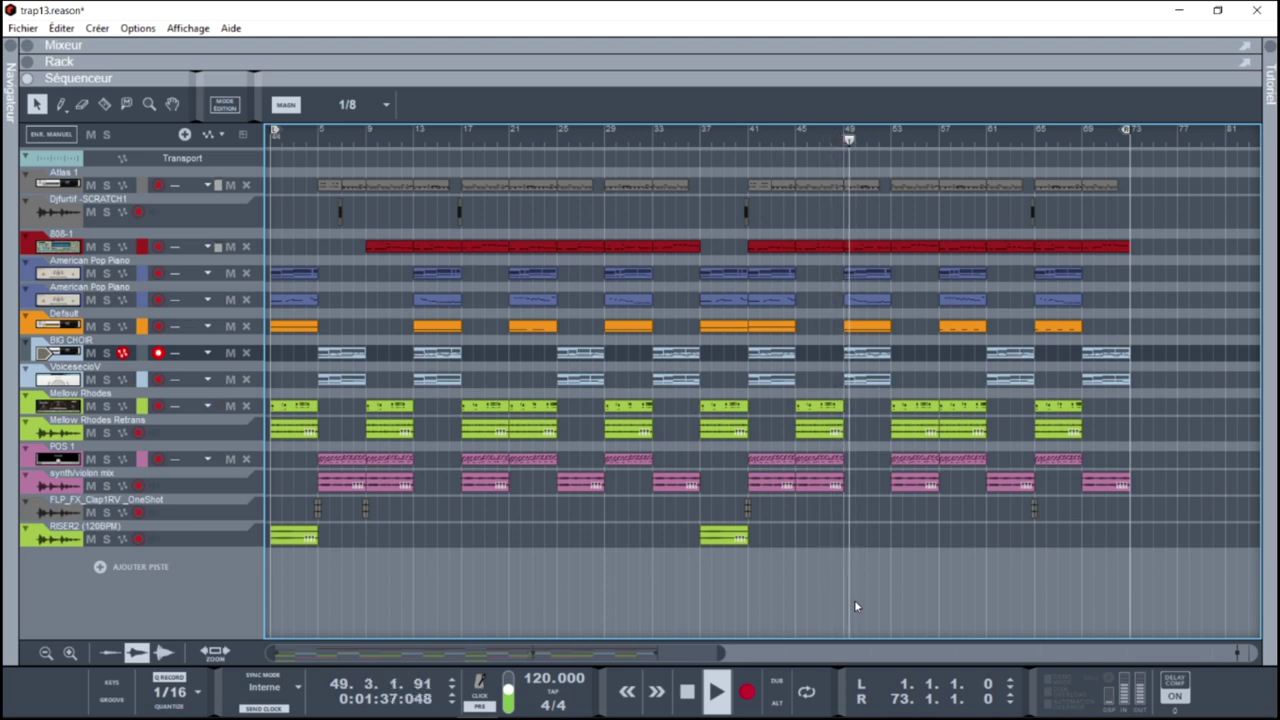
key("F5")
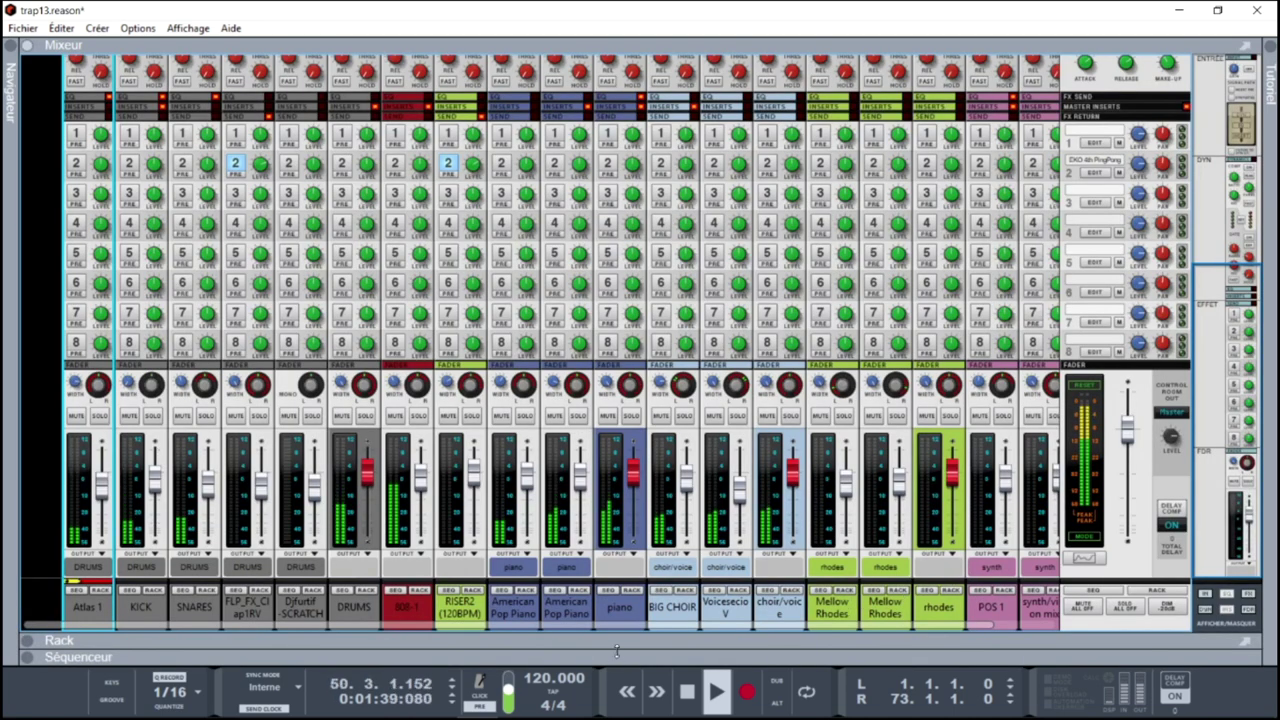
mouse_move(614, 625)
left_mouse_down()
mouse_move(694, 628)
mouse_move(604, 628)
left_mouse_up()
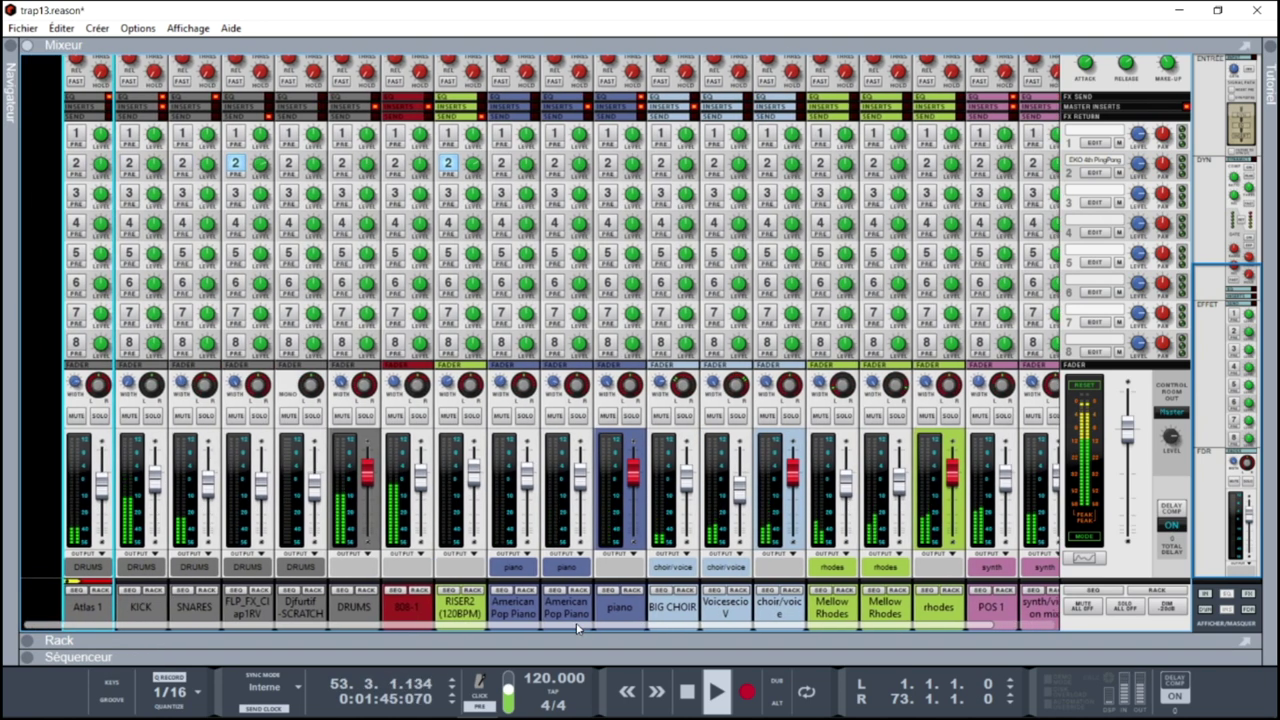
left_click_drag(577, 628, 706, 629)
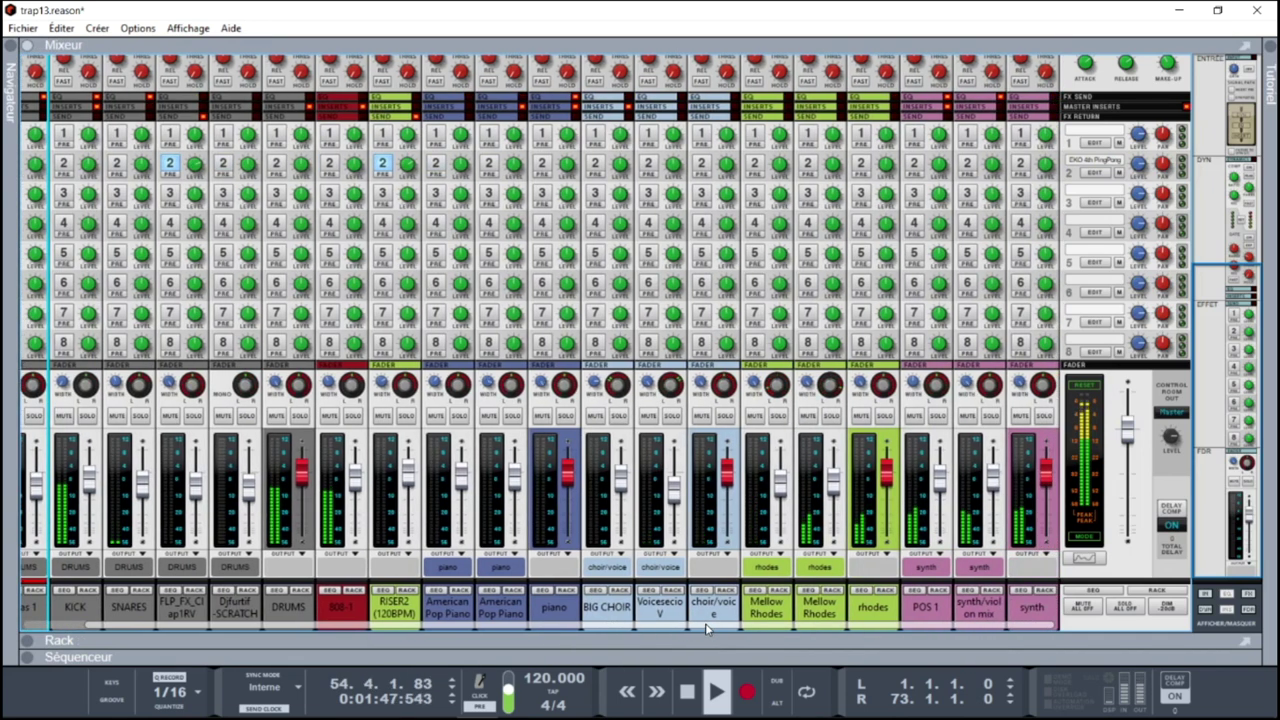
- Solo the DRUMS bus to hear it, and show its 6050_Ultimate_CS insert effect in the rack
left_click(300, 416)
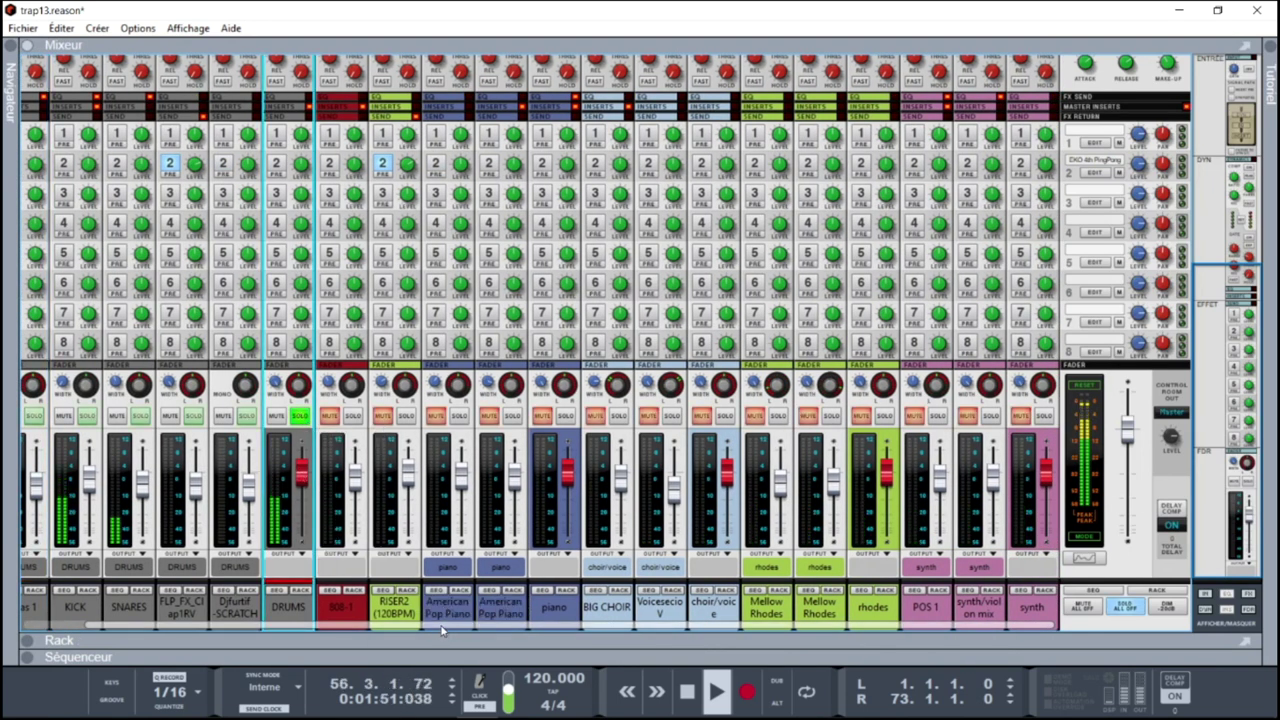
left_click_drag(441, 627, 320, 628)
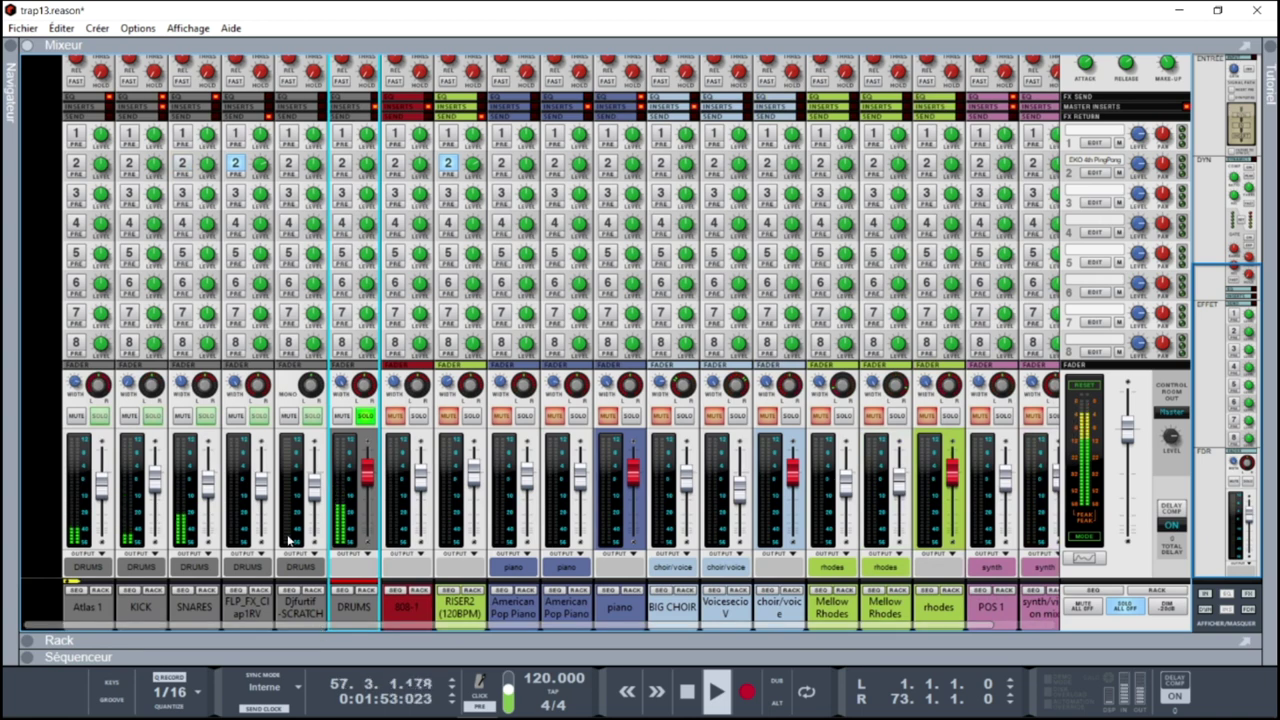
left_click(365, 592)
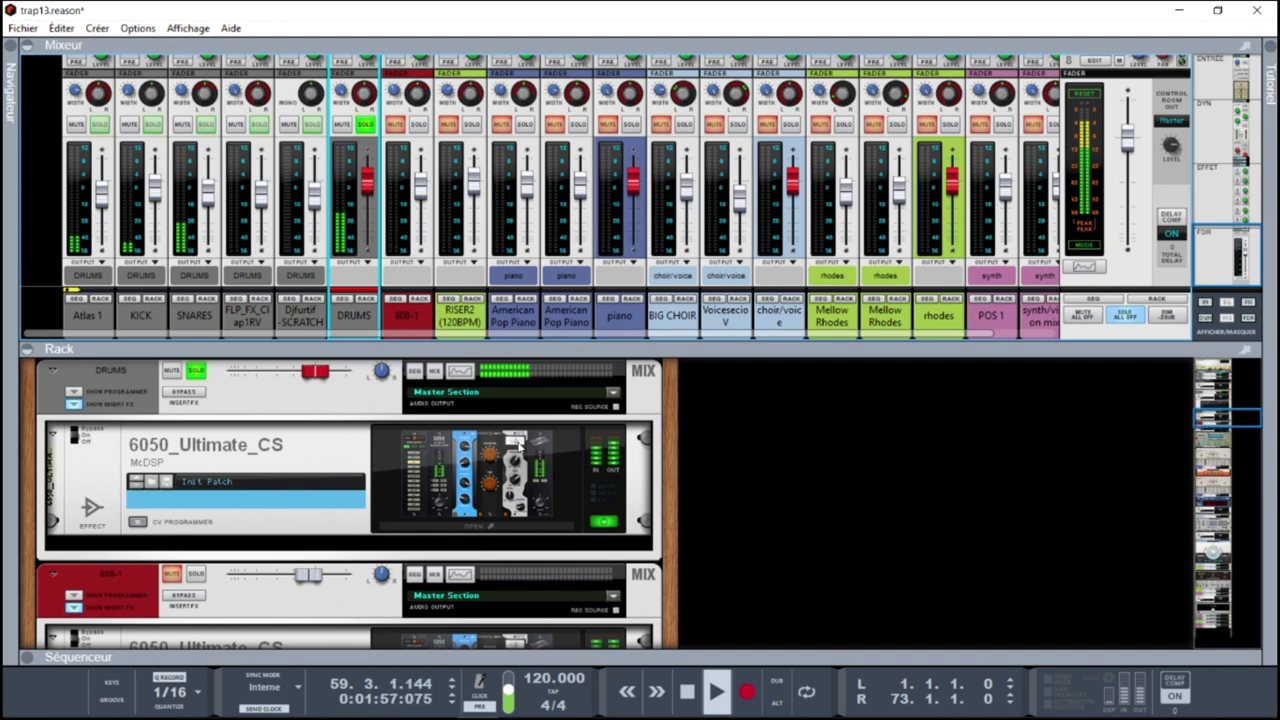
- Solo the KICK channel and set the boom! amount of its bx_boom insert effect to 70
left_click_drag(1228, 418, 1218, 383)
scroll(479, 425, "down", 3)
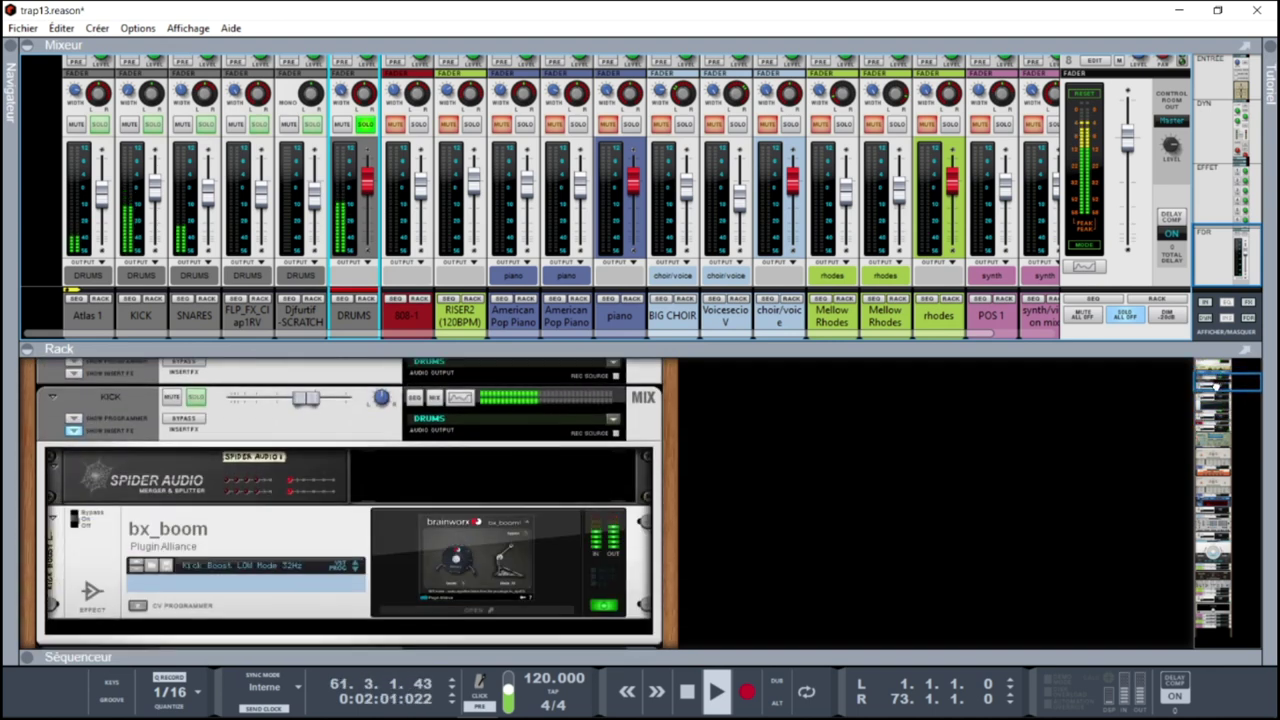
left_click(197, 383)
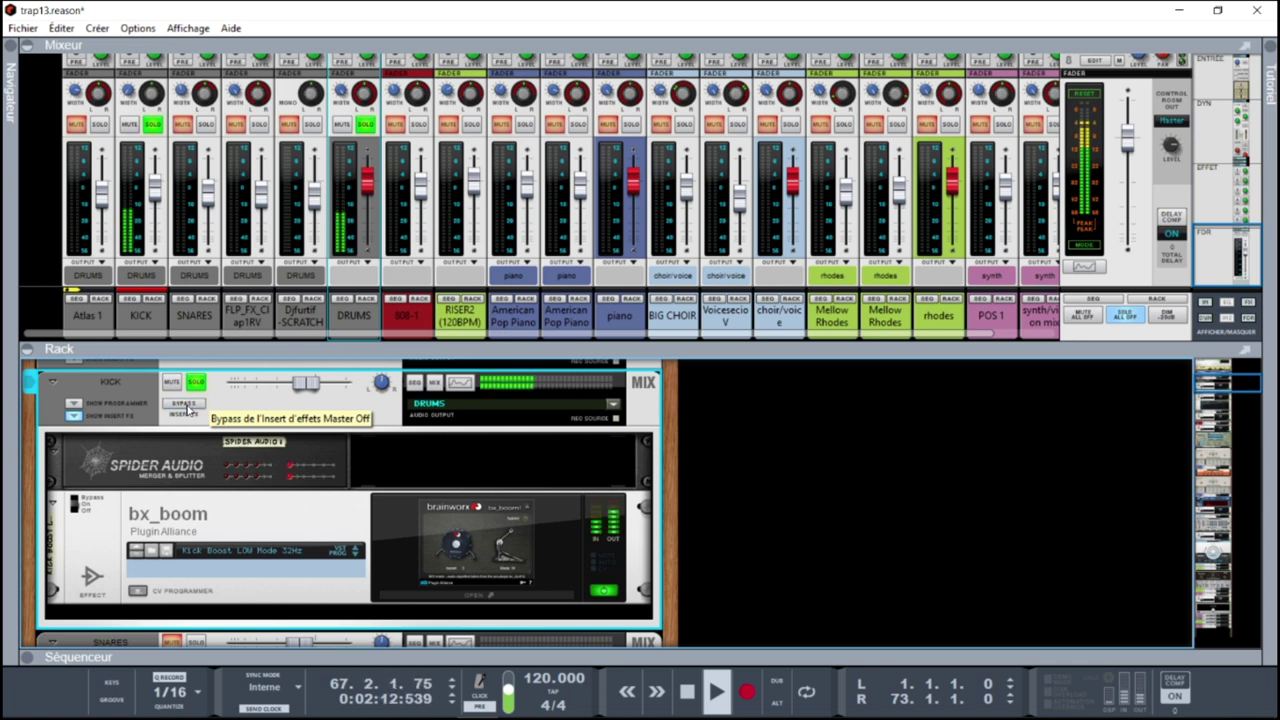
left_click(391, 522)
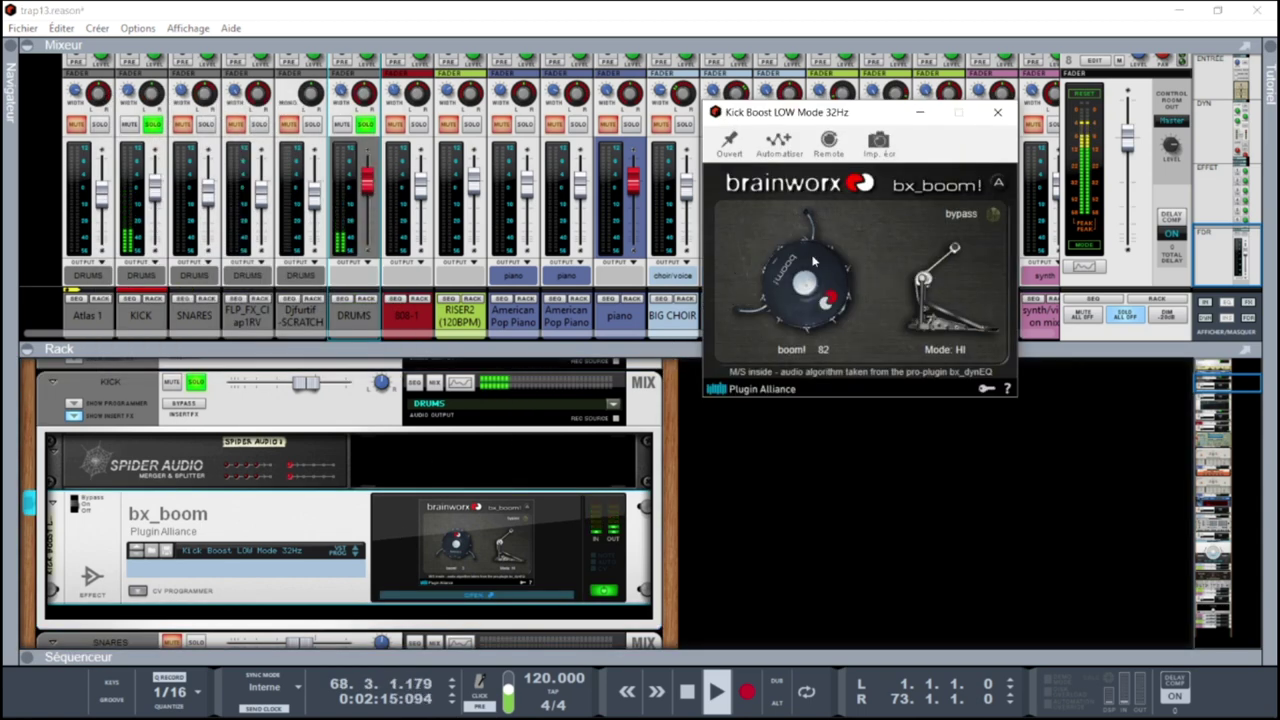
left_click_drag(803, 251, 800, 350)
- Remove the KICK and DRUMS solos so that all channels play
left_click(410, 100)
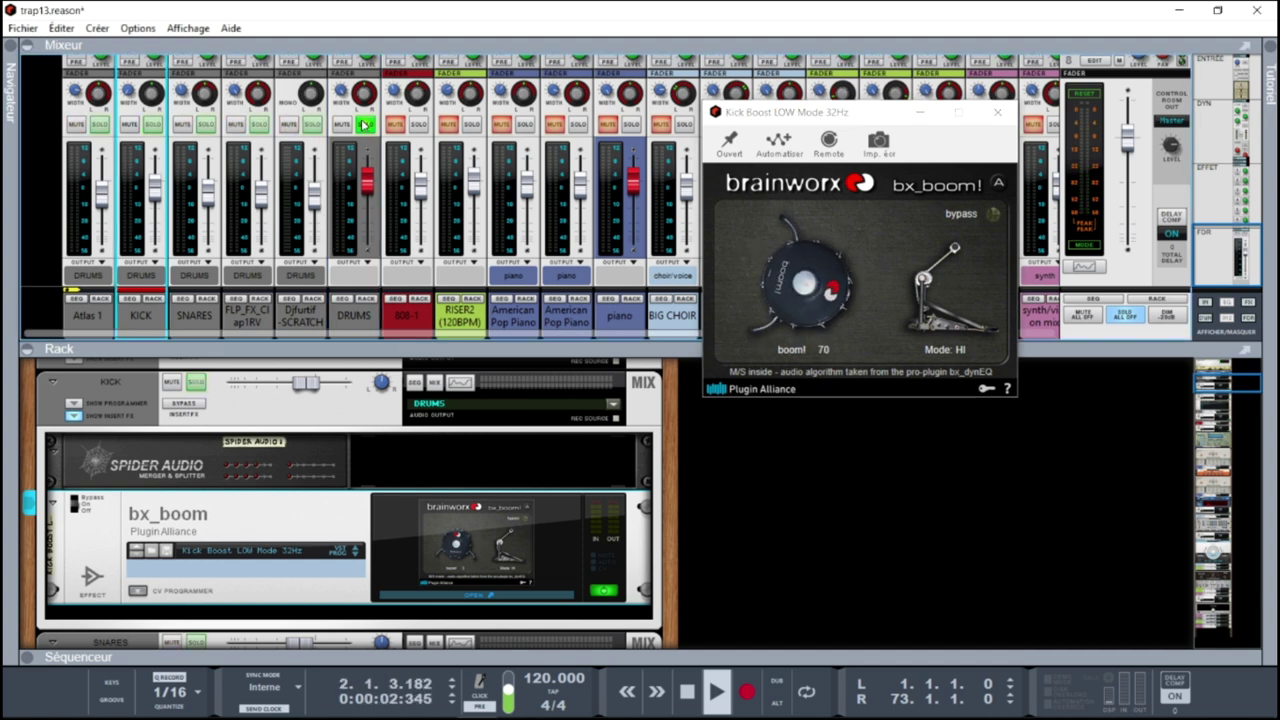
left_click(366, 124)
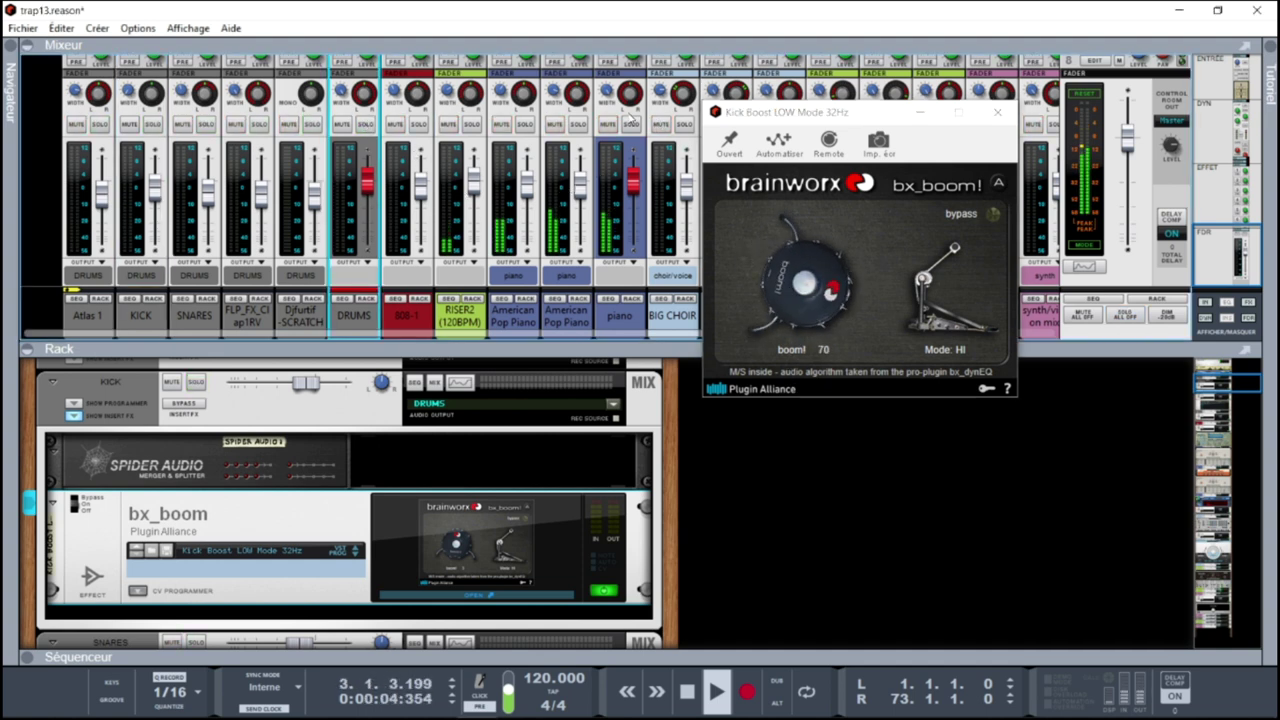
- Select the piano bus, find its insert effects in the rack, and open the Looperator window to view its pattern
left_click(633, 127)
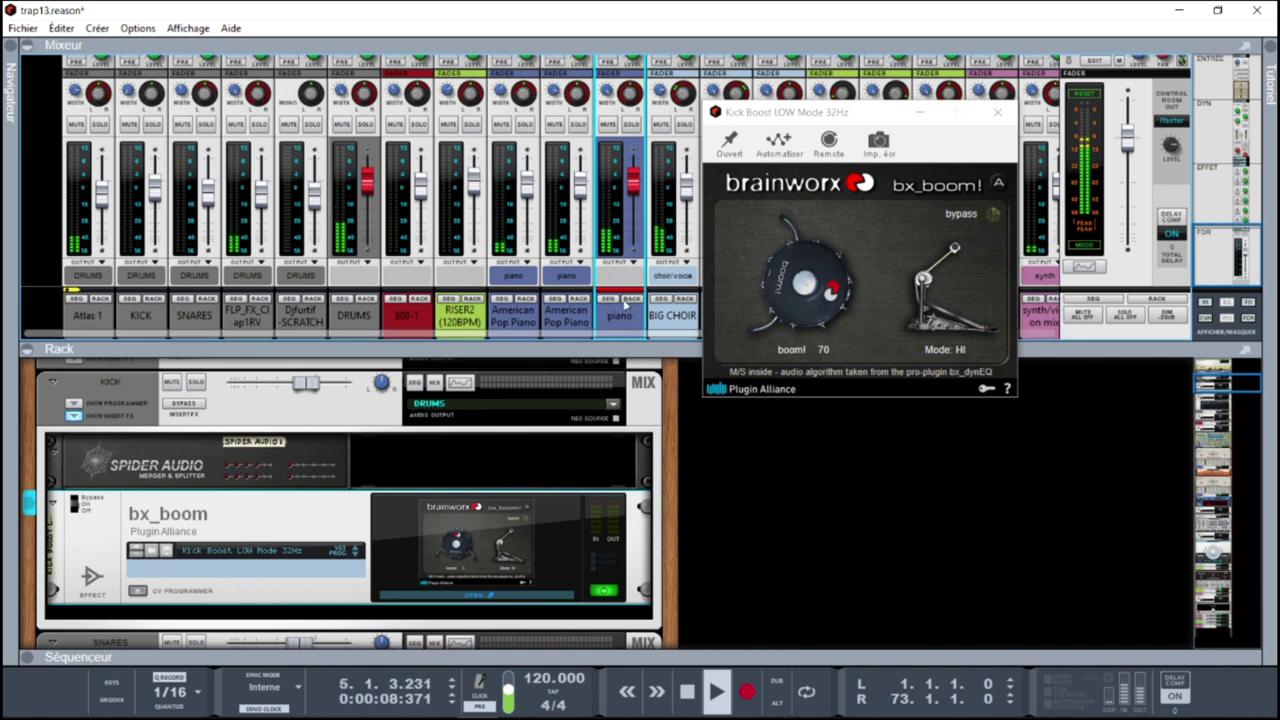
scroll(638, 492, "down", 10)
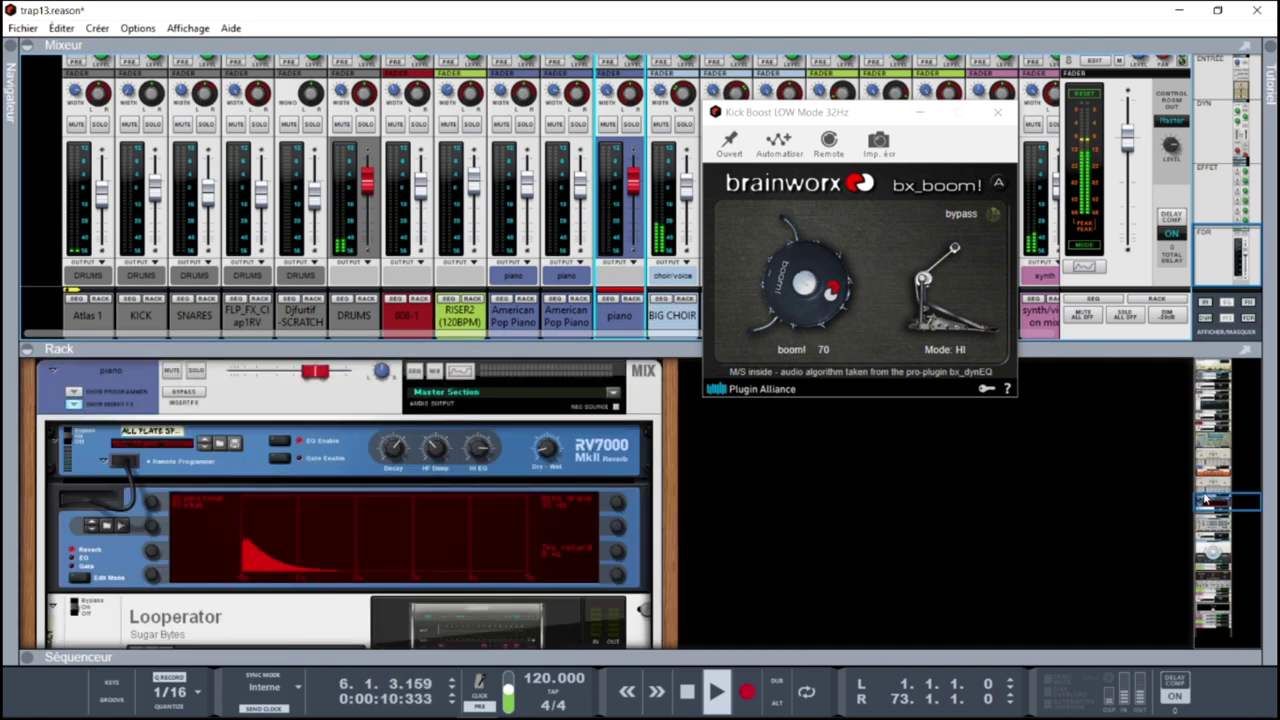
scroll(1205, 495, "down", 2)
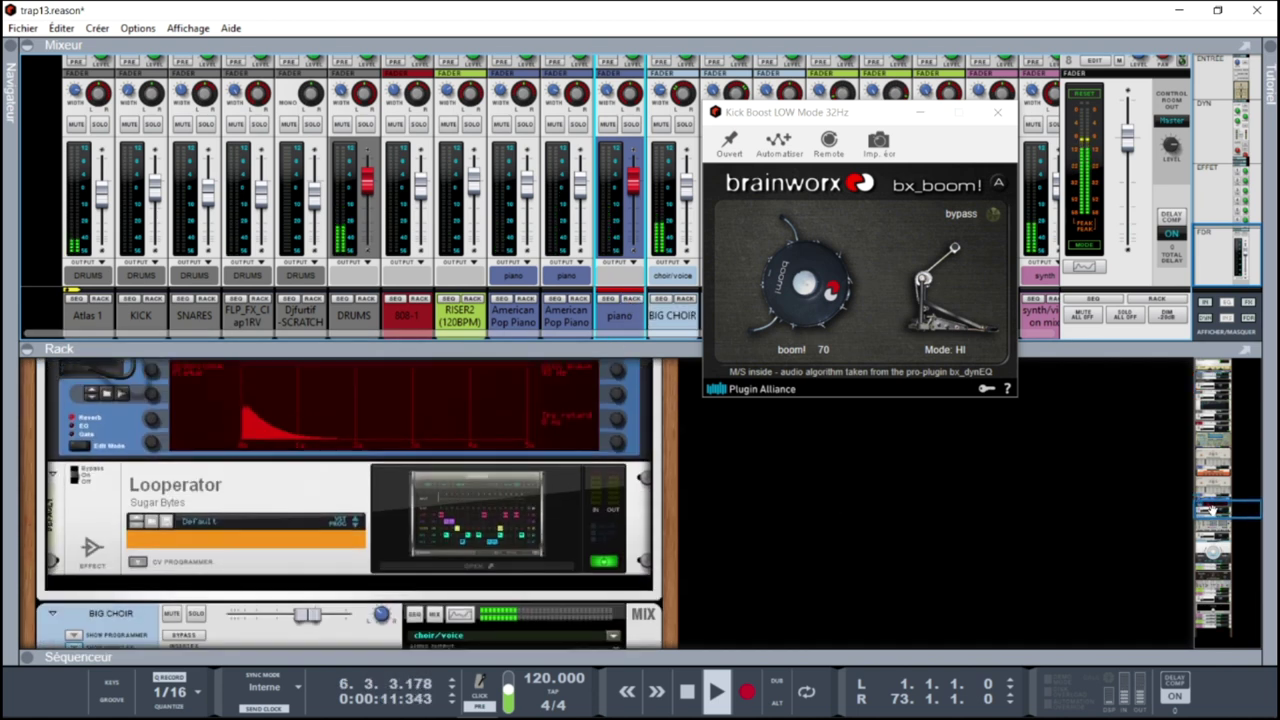
left_click(541, 574)
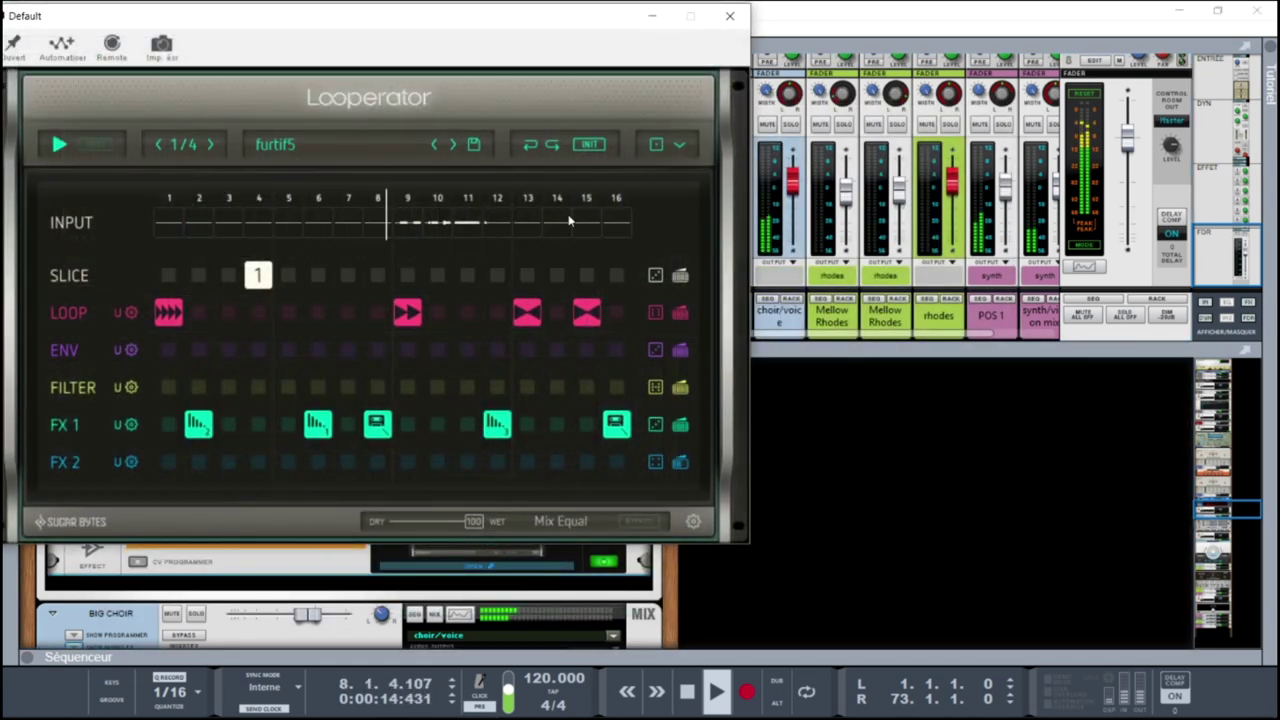
- Close the Looperator window, stop playback and show the whole arrangement in a full-height sequencer
left_click(730, 15)
left_click(794, 435)
key("space")
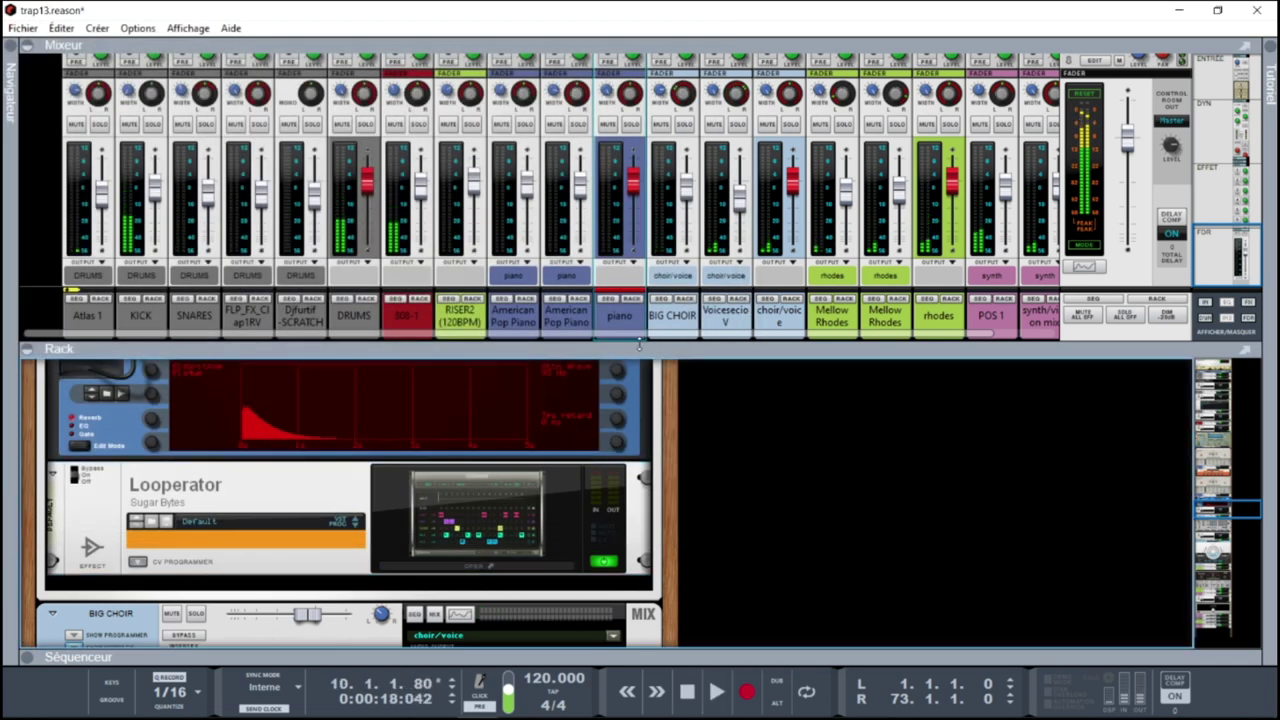
left_click(25, 657)
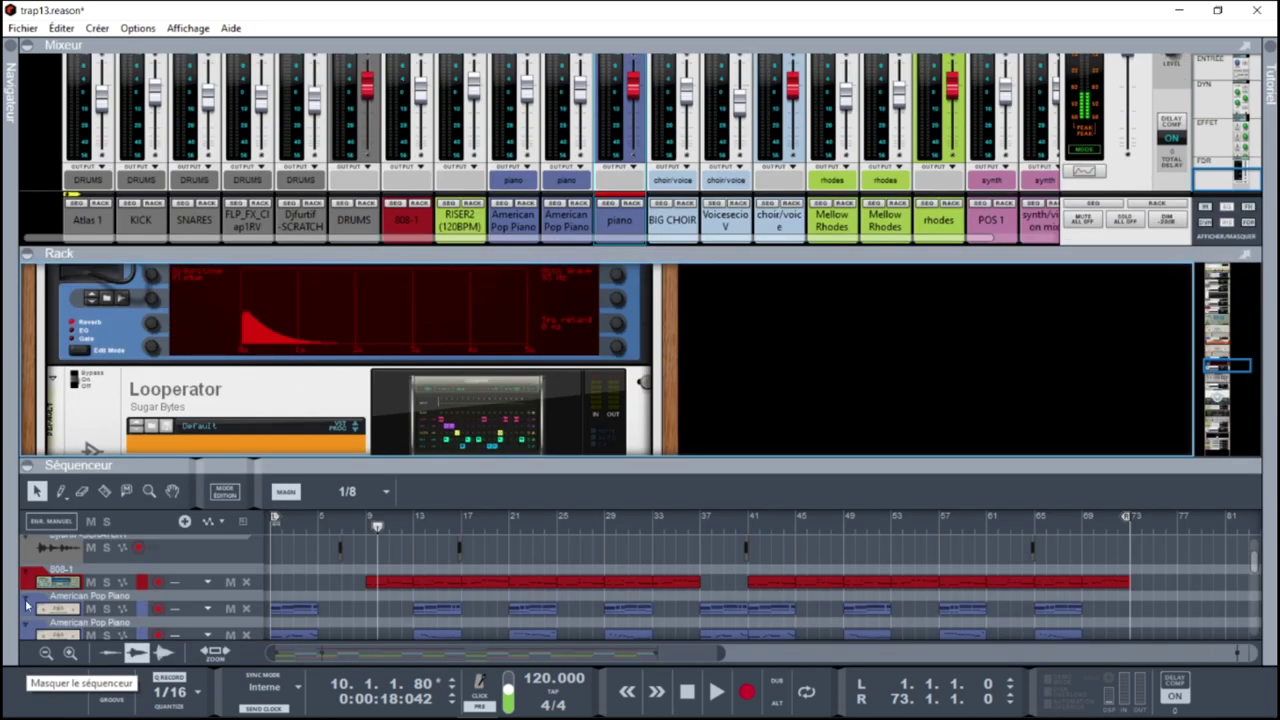
left_click(33, 47)
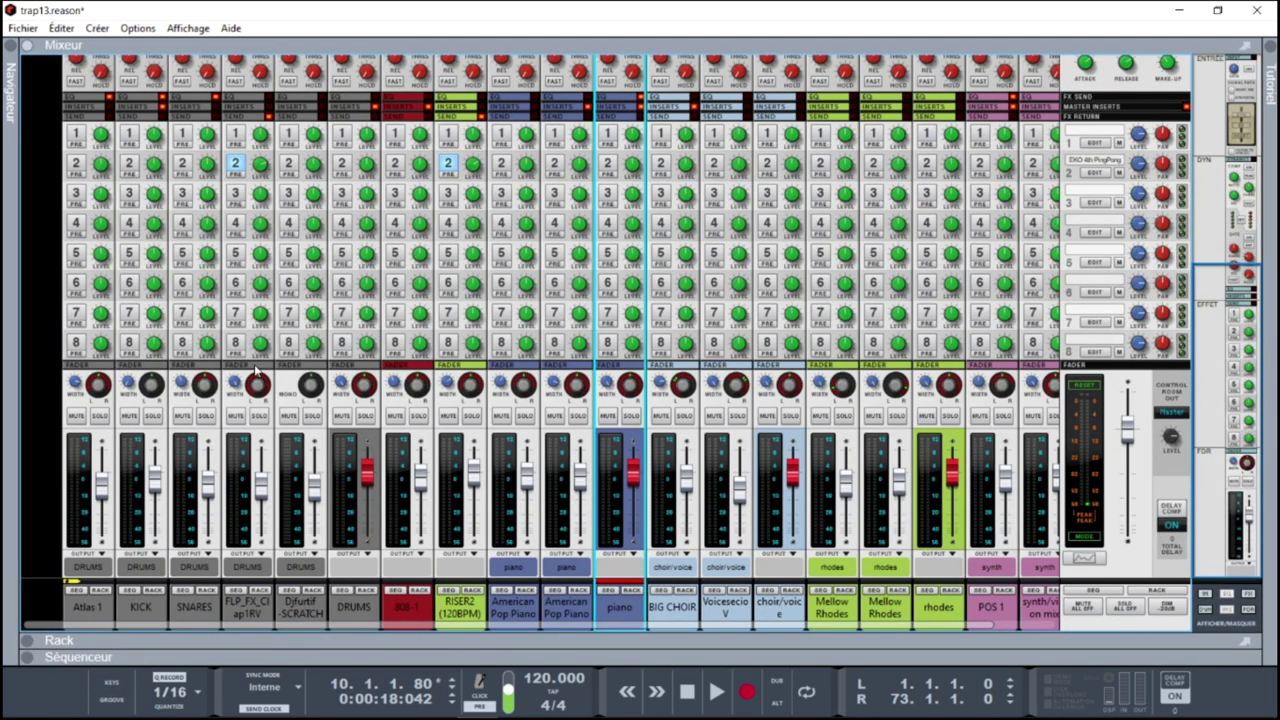
key("F7")
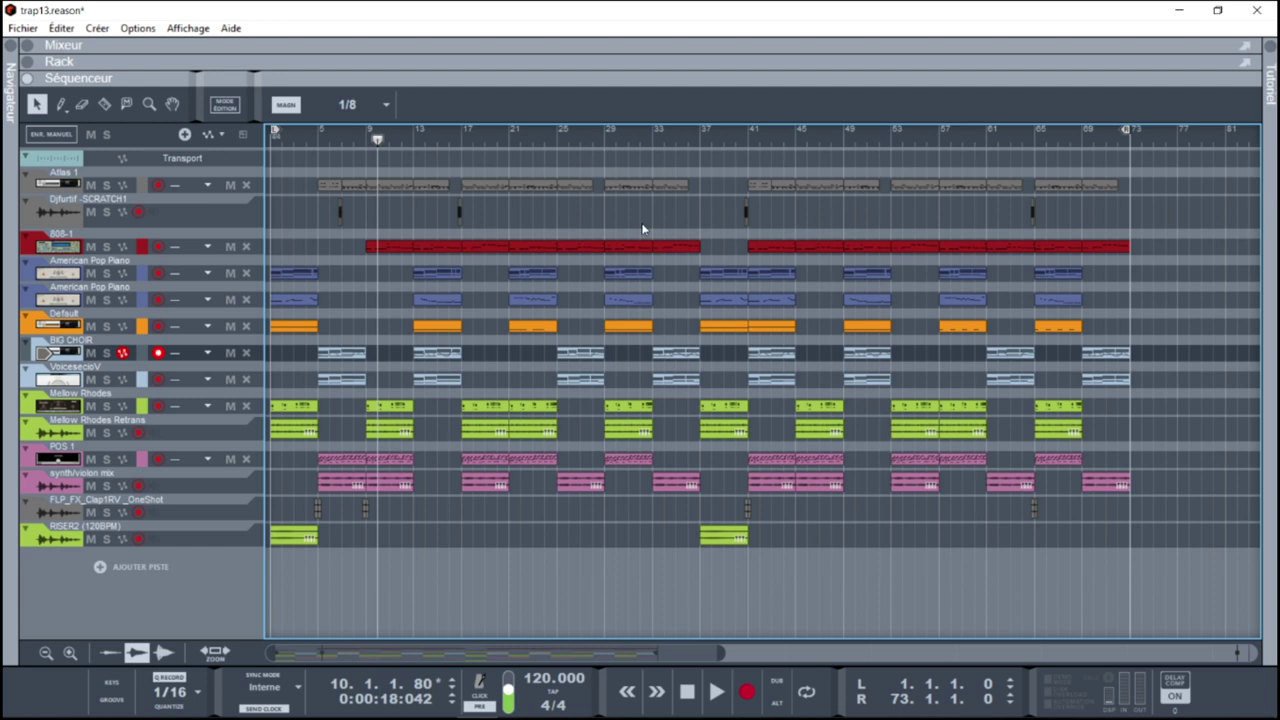
- Play the arrangement from the beginning, stop it, and resume playback from about bar 13
key("Home")
key("space")
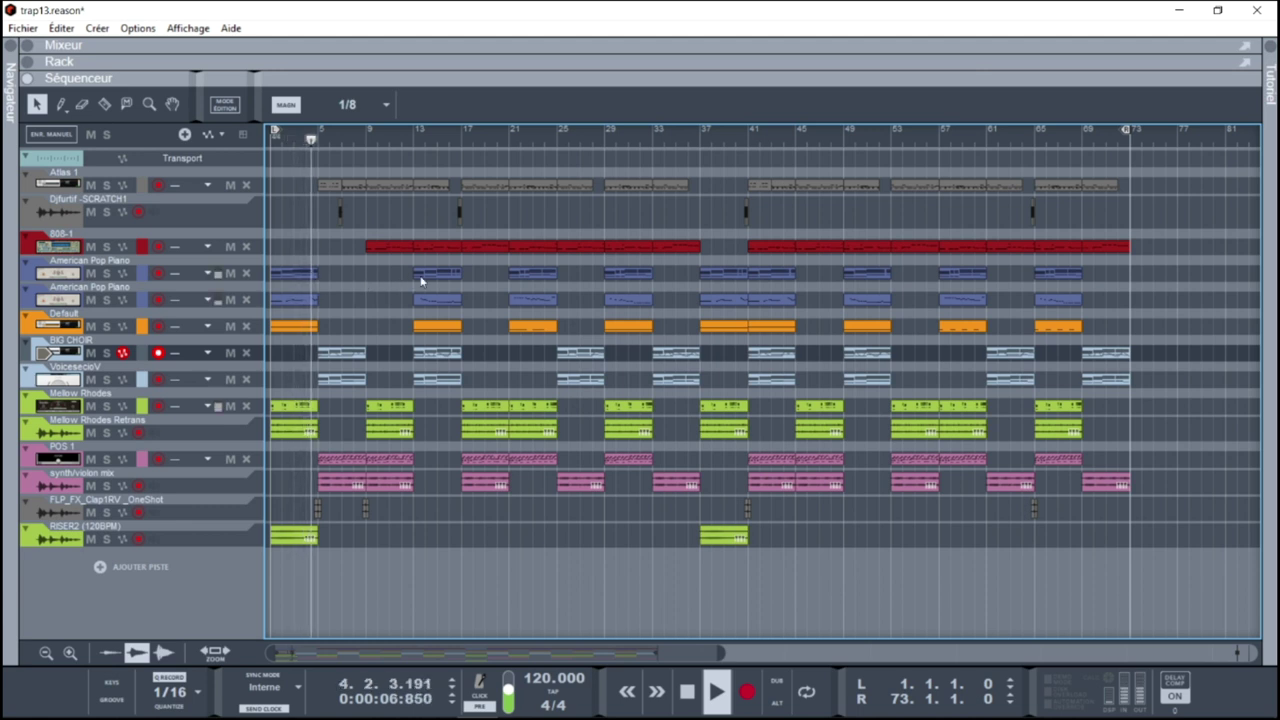
key("space")
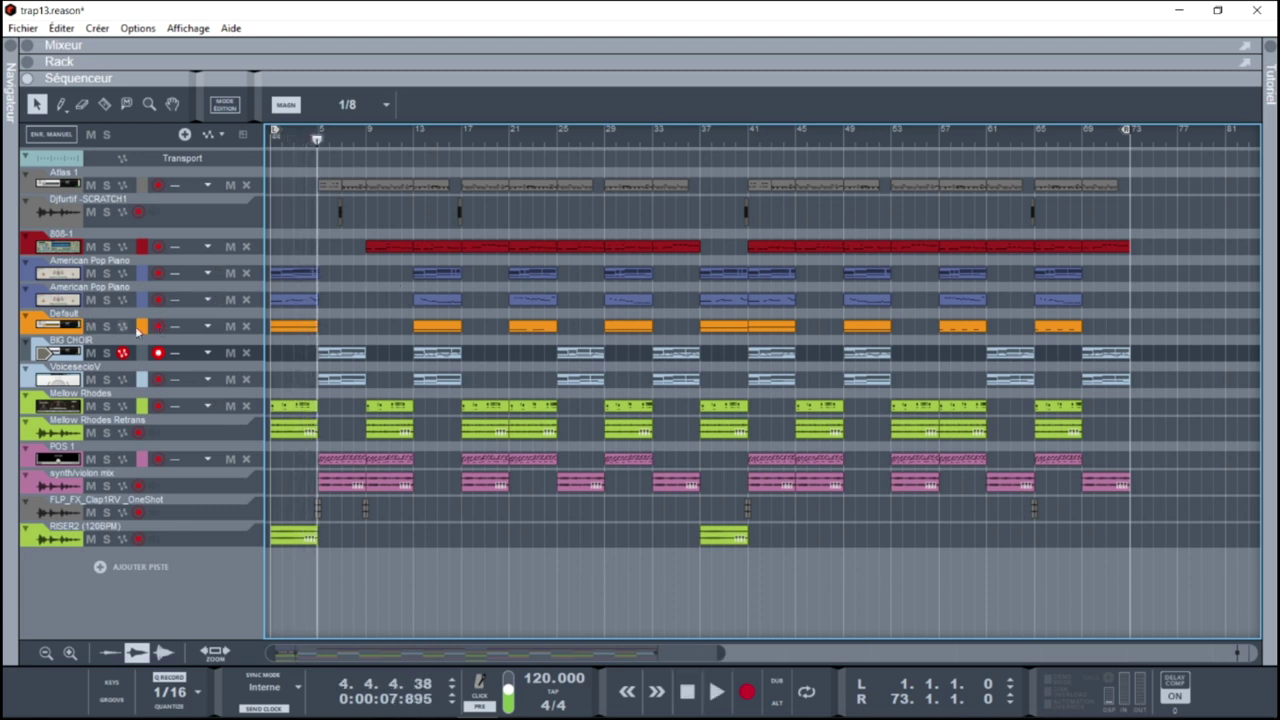
left_click(416, 133)
key("space")
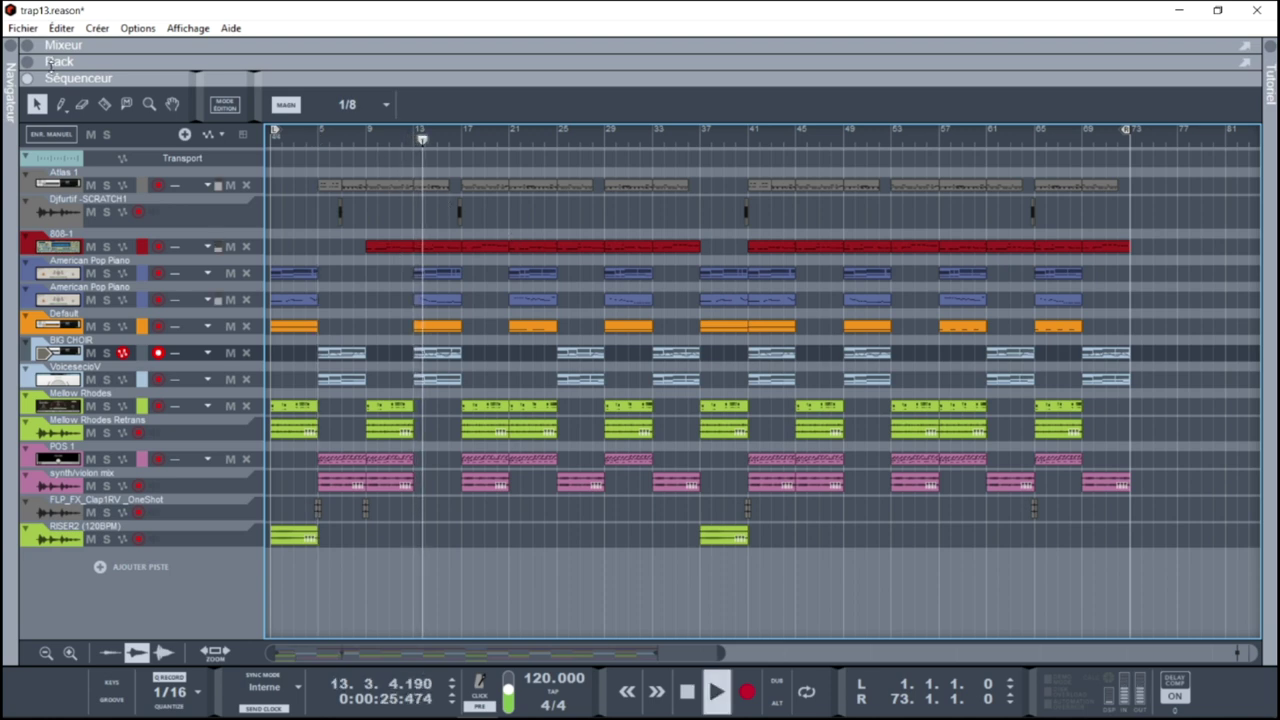
- Show the rack above the sequencer and solo the piano bus
left_click(80, 62)
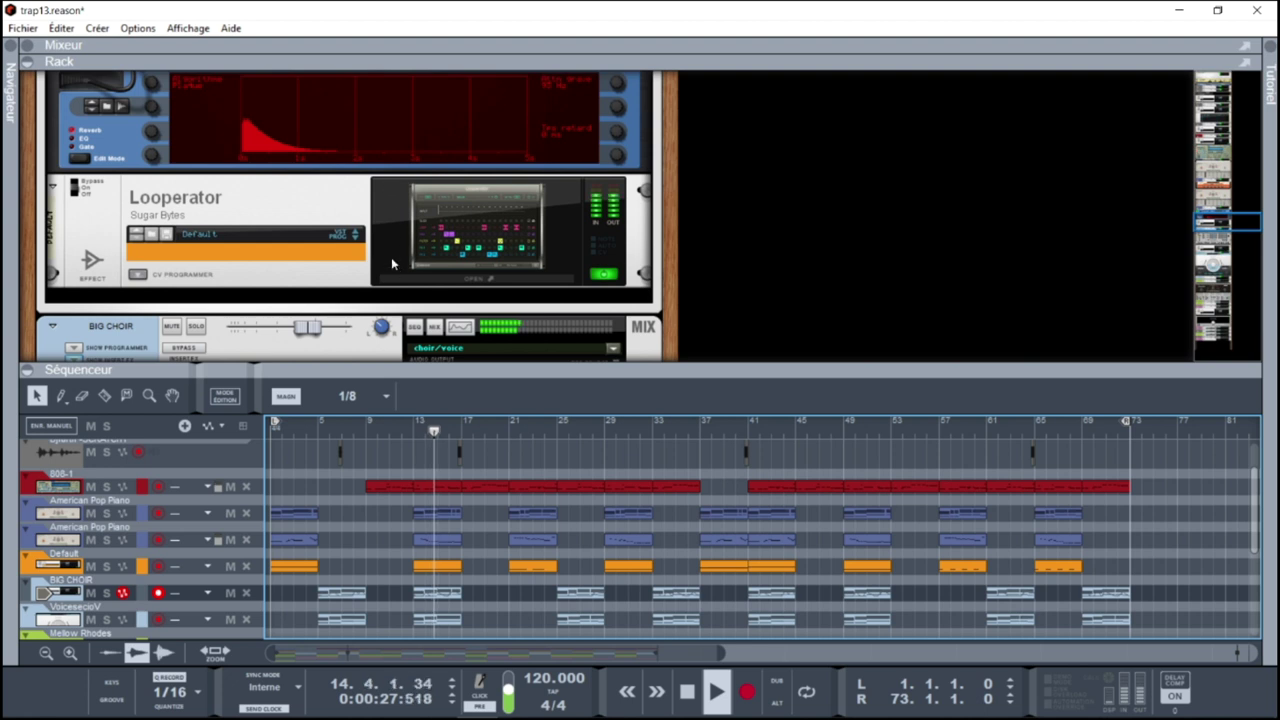
left_click_drag(1205, 220, 1205, 208)
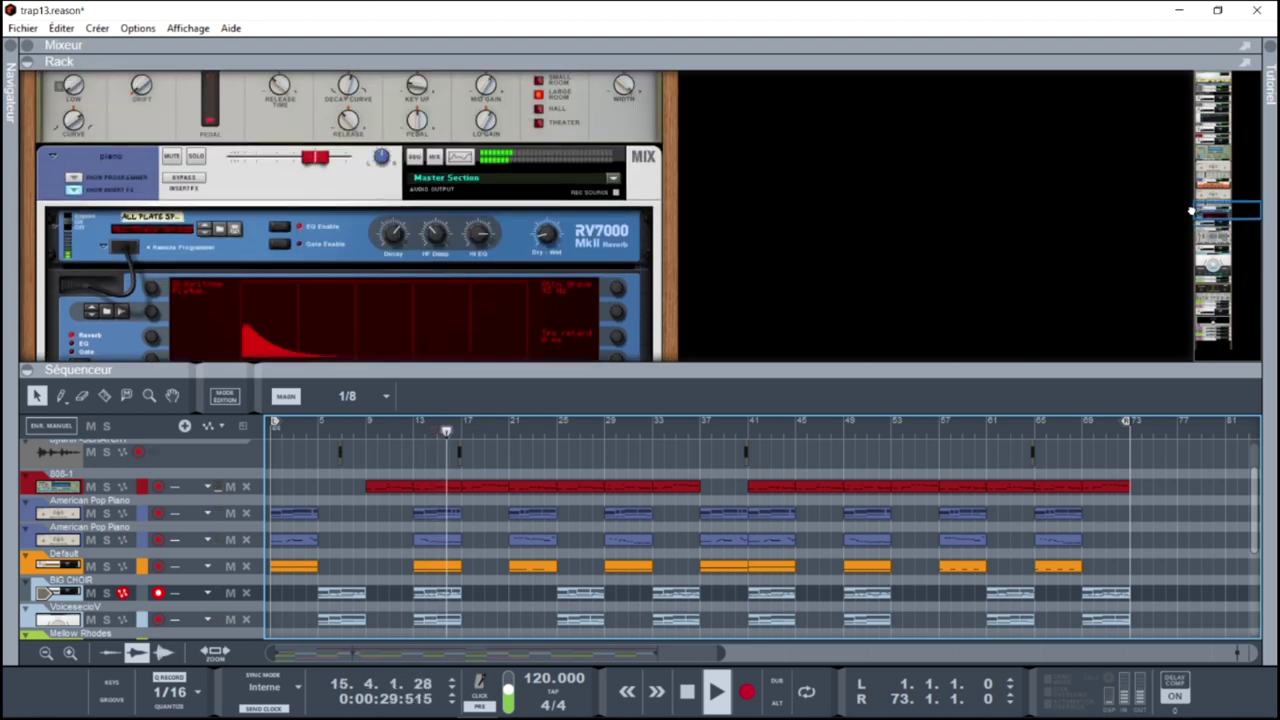
left_click(200, 173)
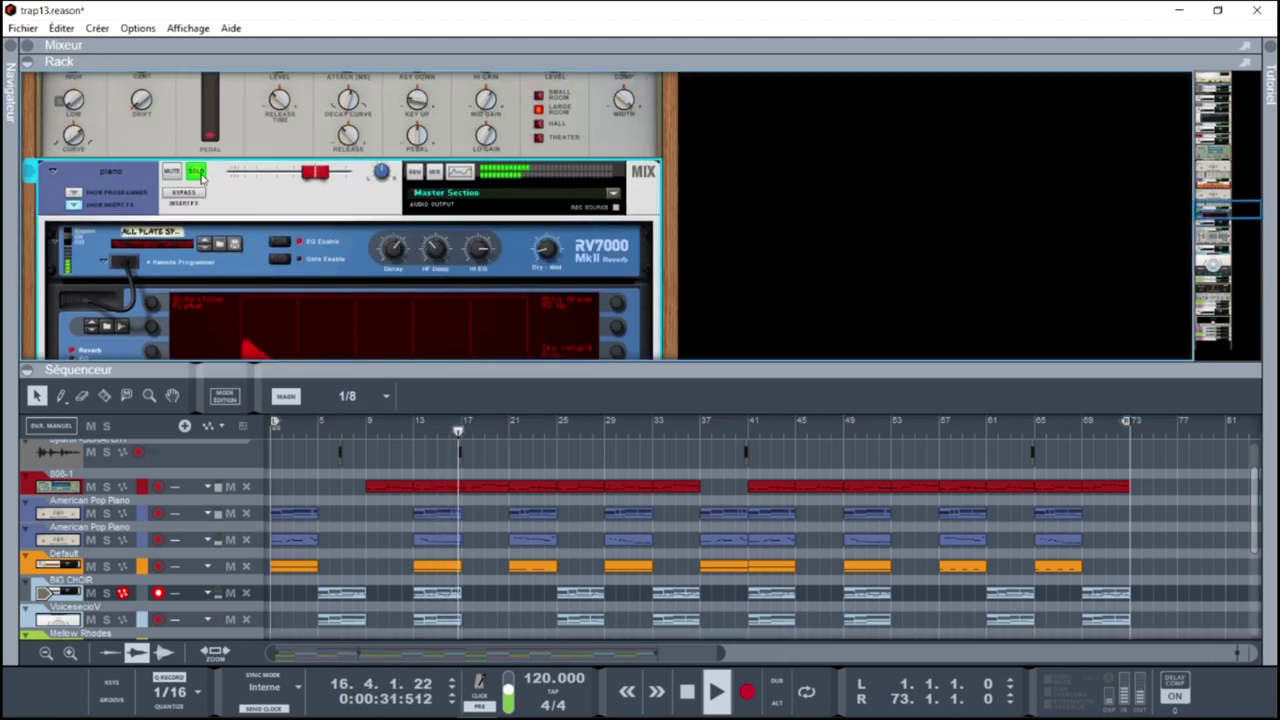
- Listen to the soloed piano bus from just before bar 13, and again from bar 21
key("space")
left_click(409, 426)
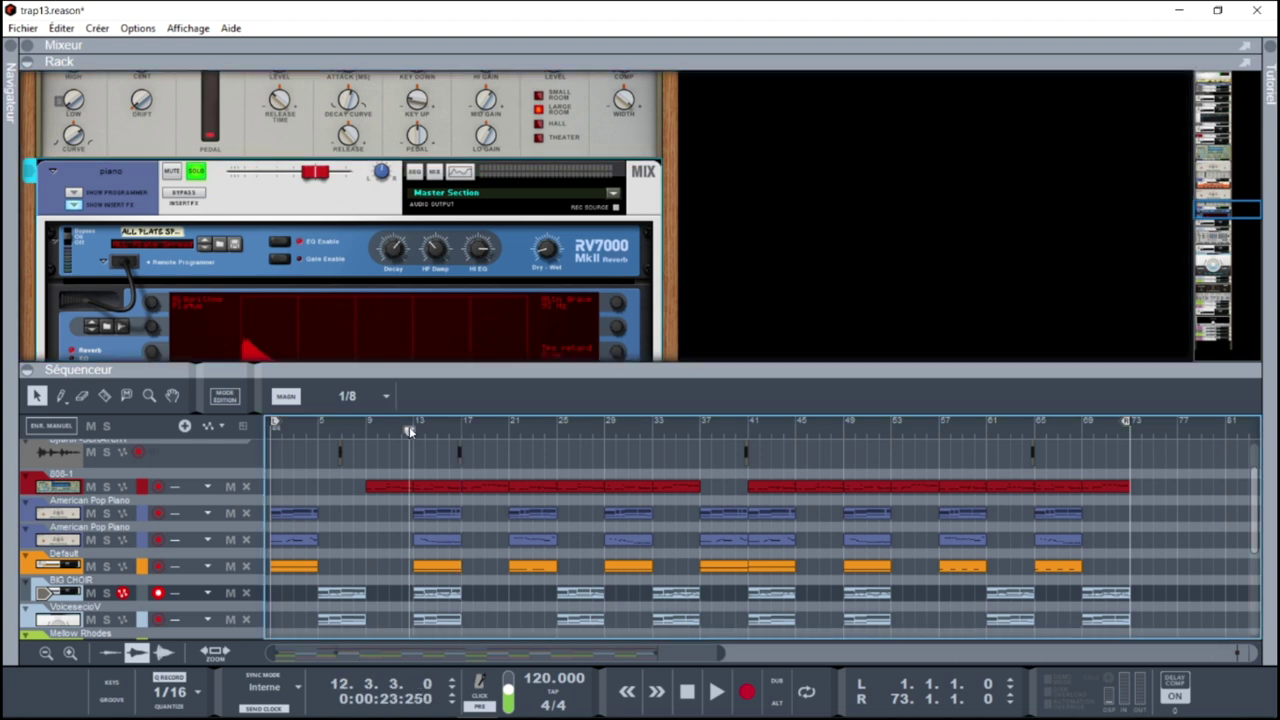
key("space")
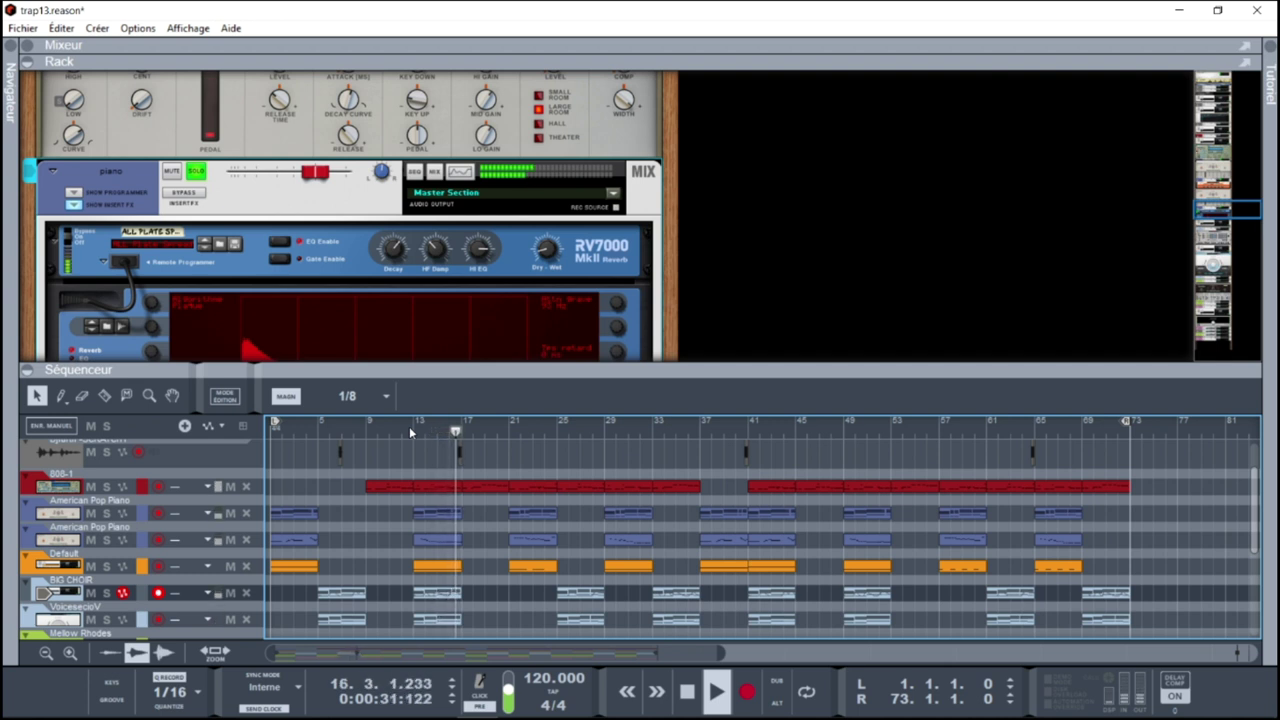
key("space")
left_click(509, 428)
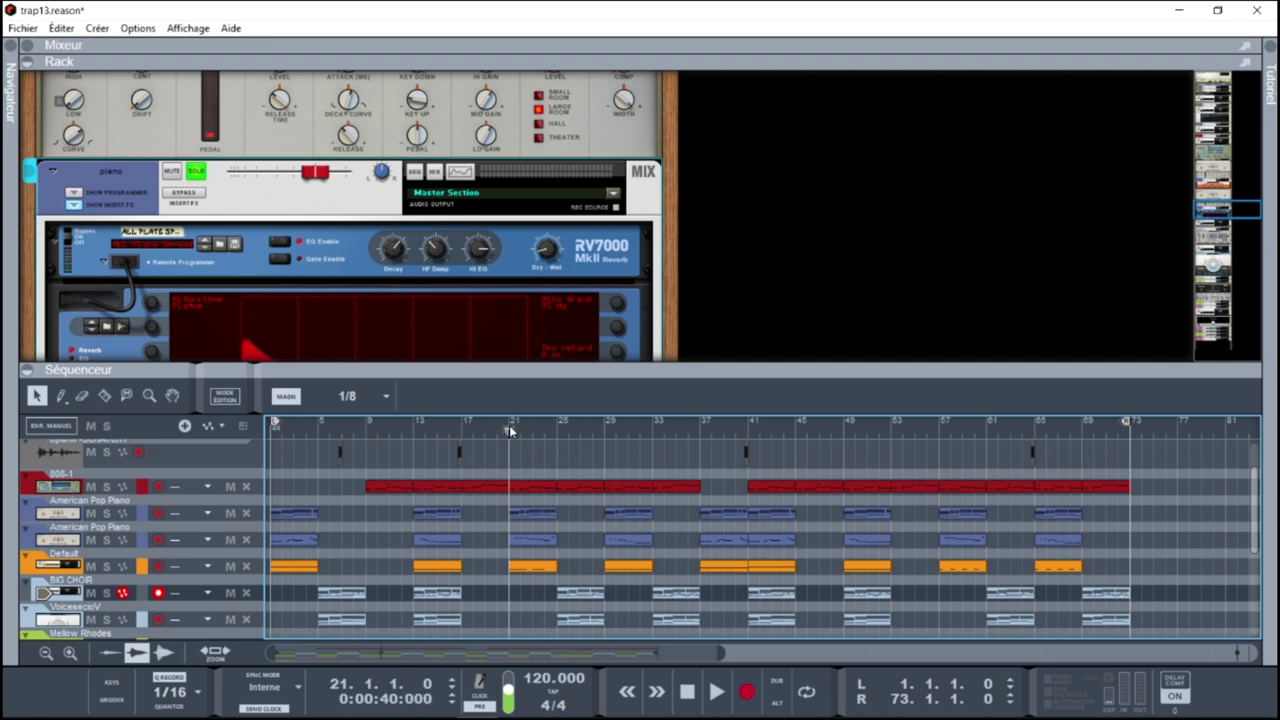
key("space")
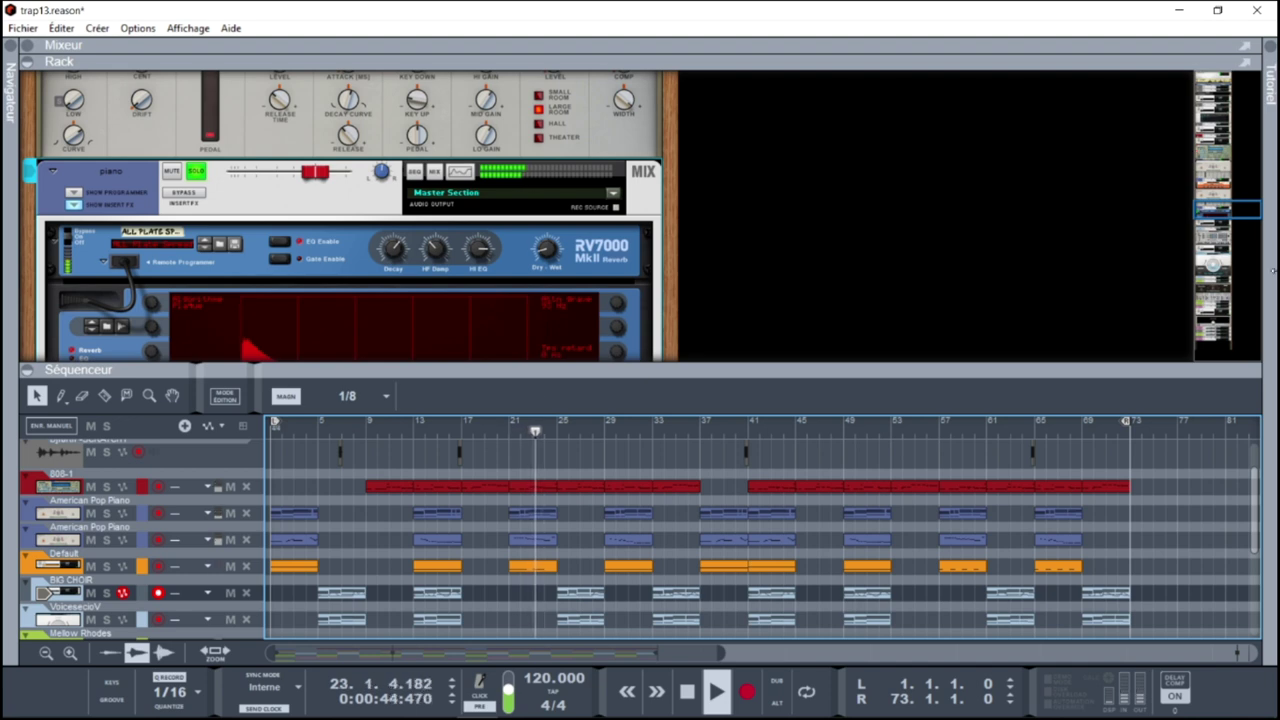
- Open the piano bus's Looperator window and watch its patterns while playing the song from about bars 49 and 57
scroll(1245, 213, "down", 3)
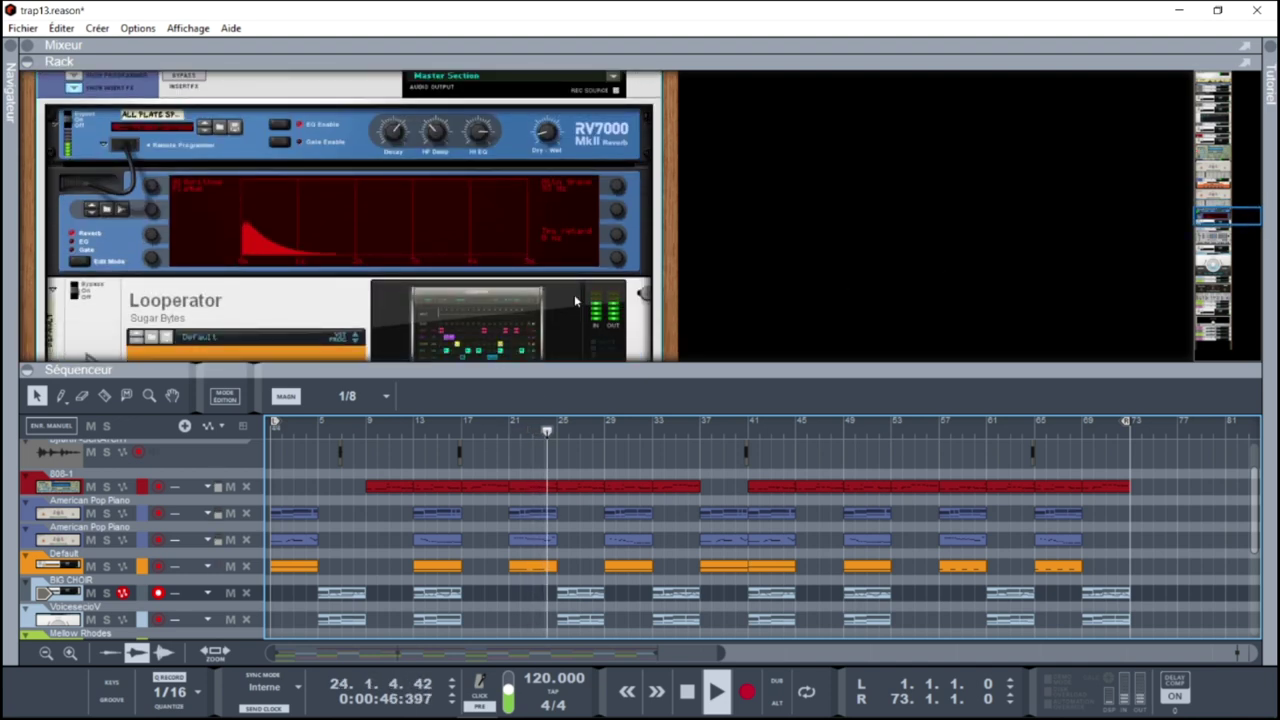
left_click(537, 320)
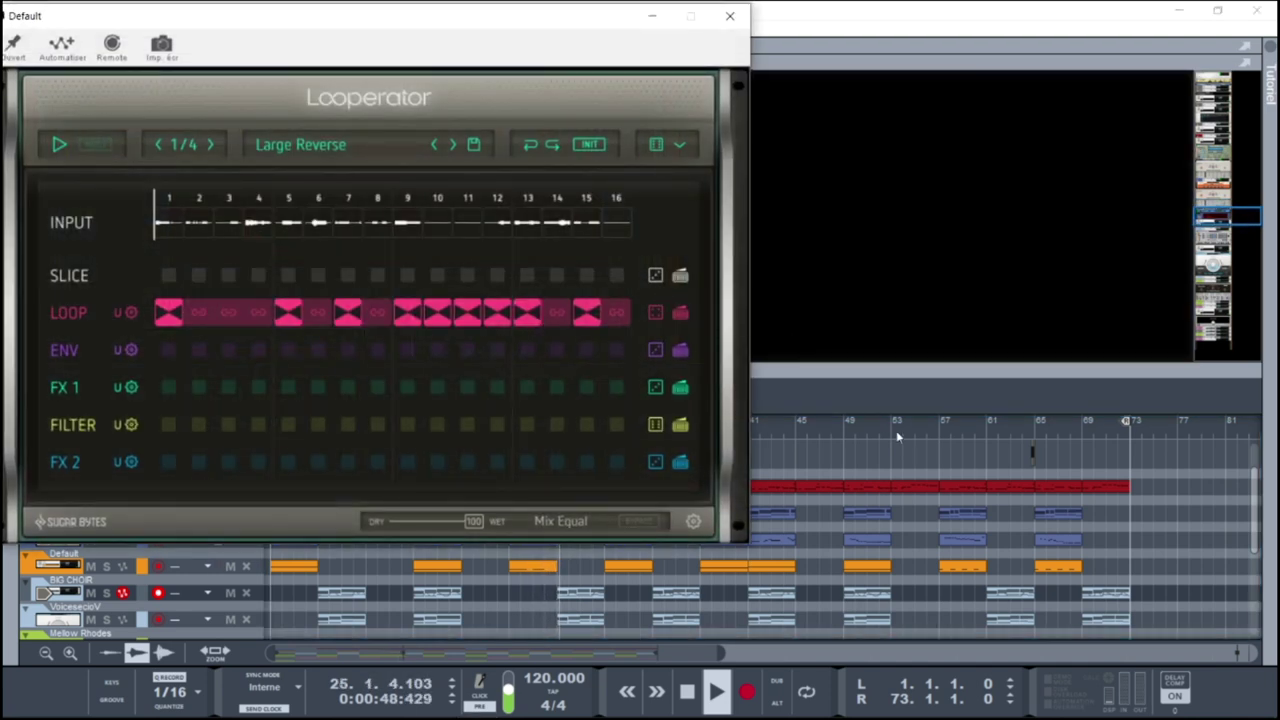
left_click(848, 428)
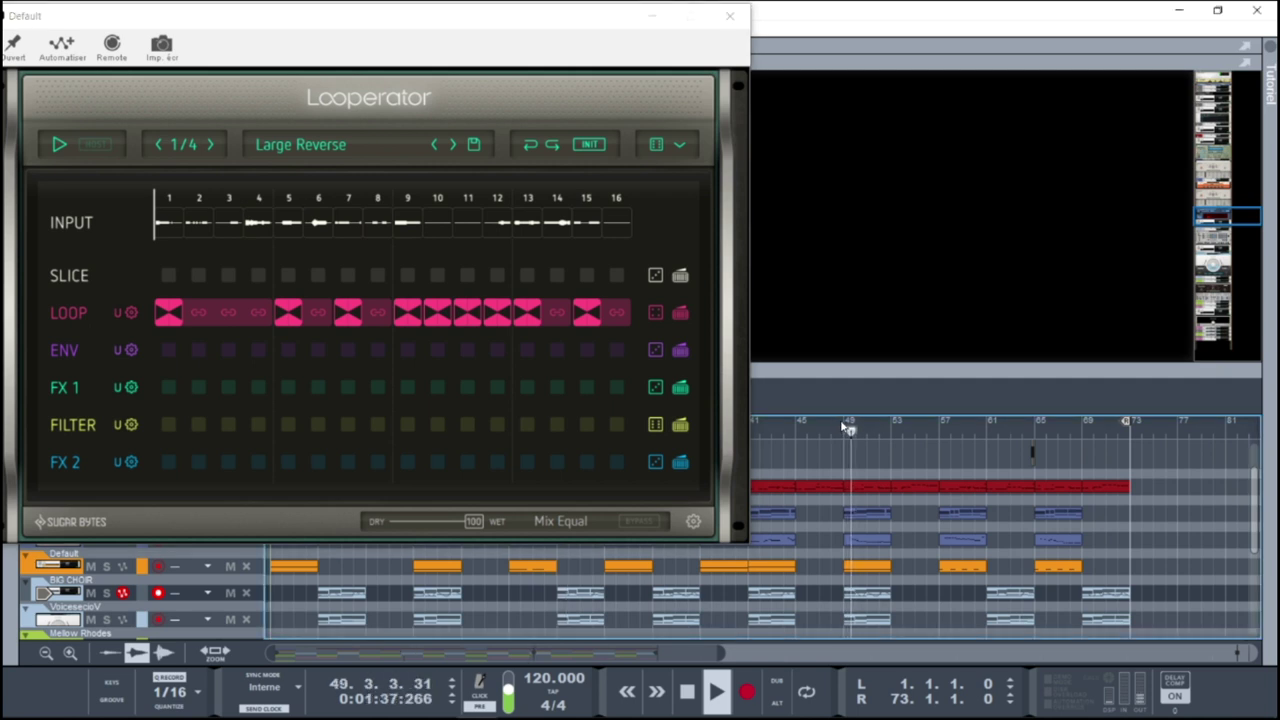
left_click(848, 428)
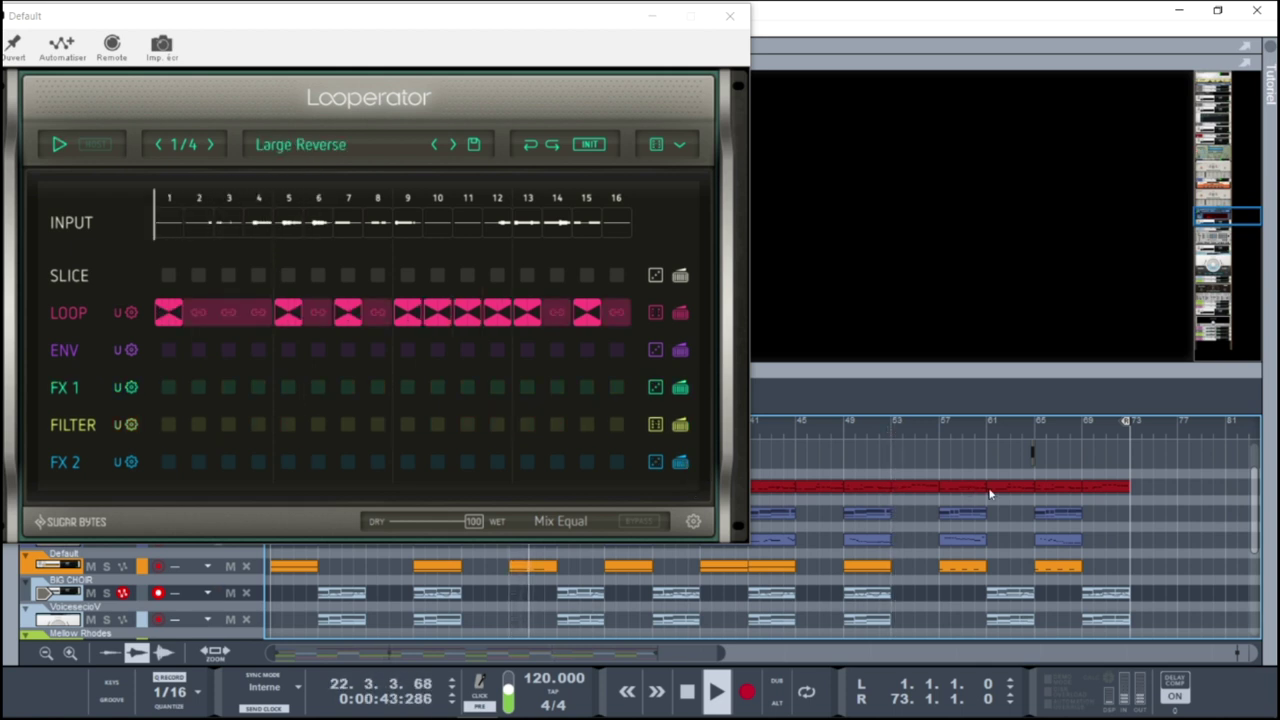
left_click(940, 430)
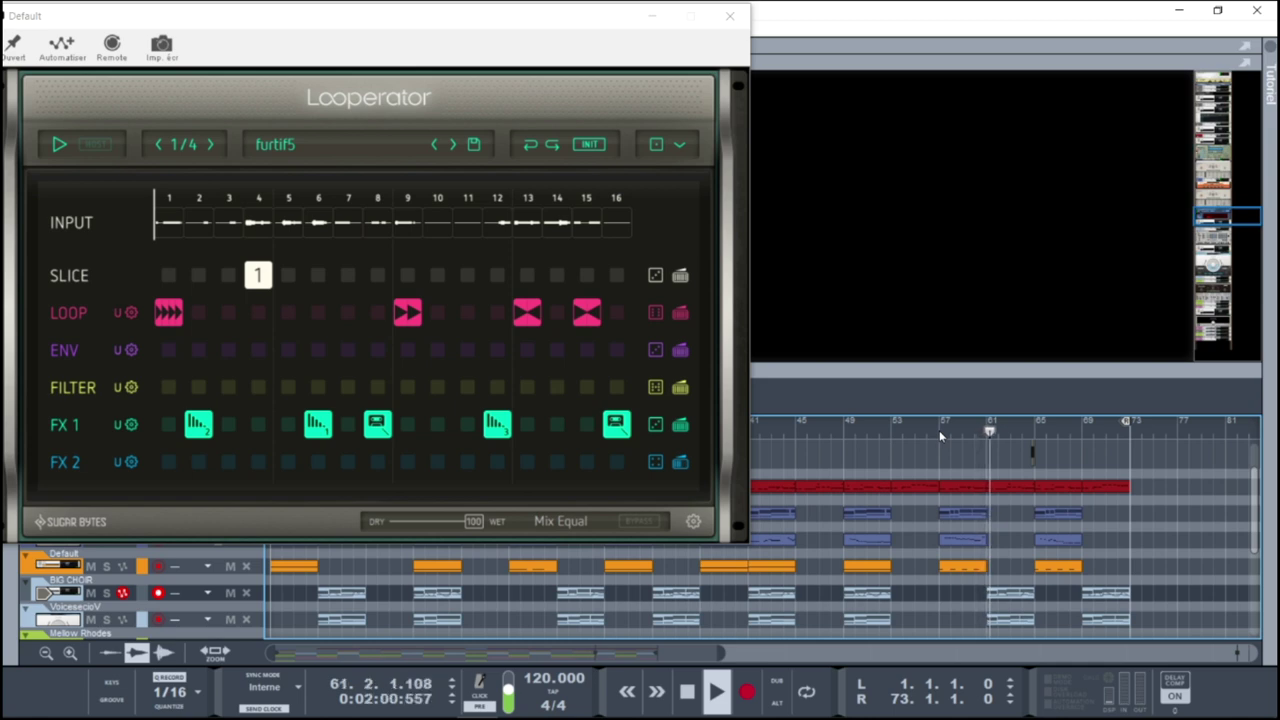
- Close the Looperator window and remove the solo from the piano bus
left_click(730, 15)
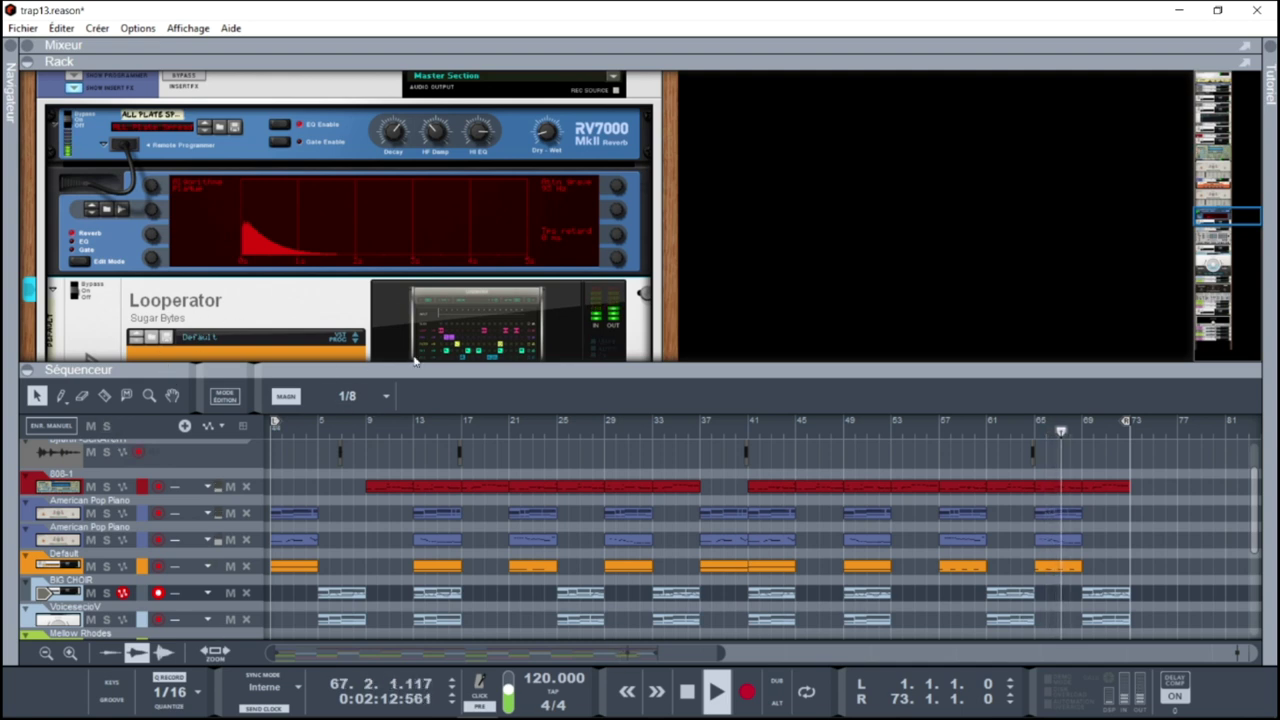
left_click_drag(1205, 215, 1200, 205)
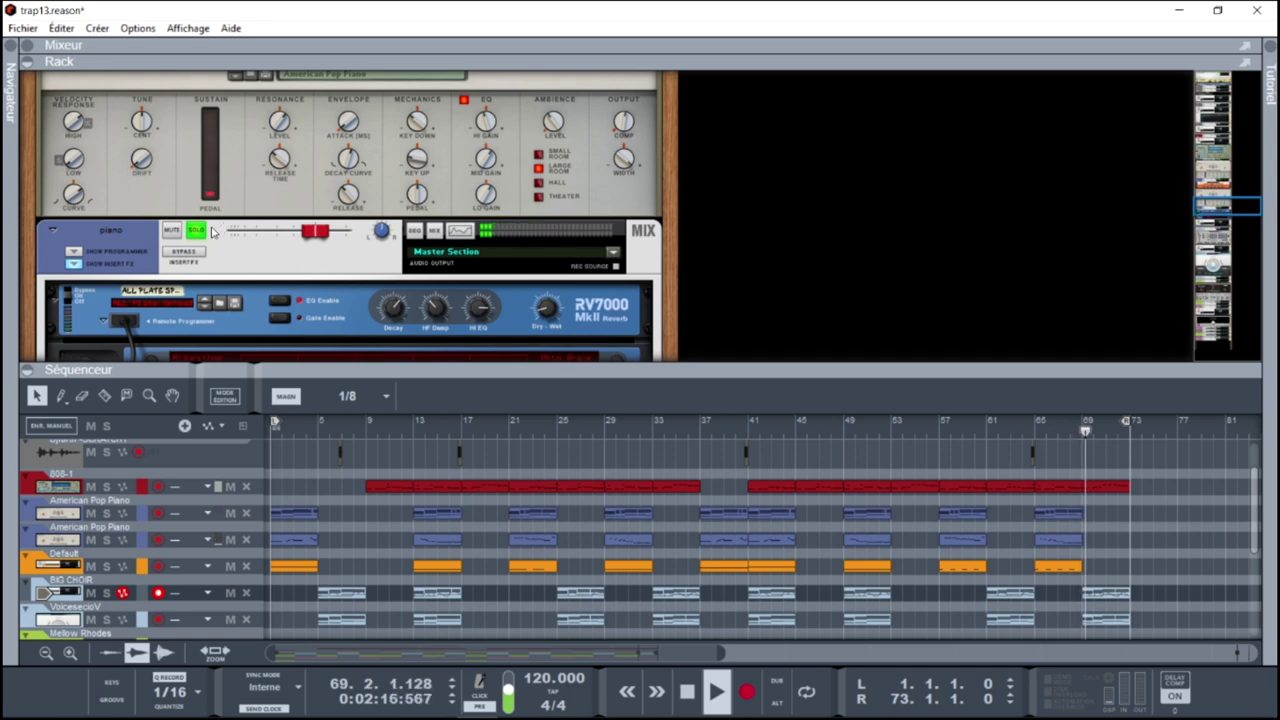
left_click(831, 278)
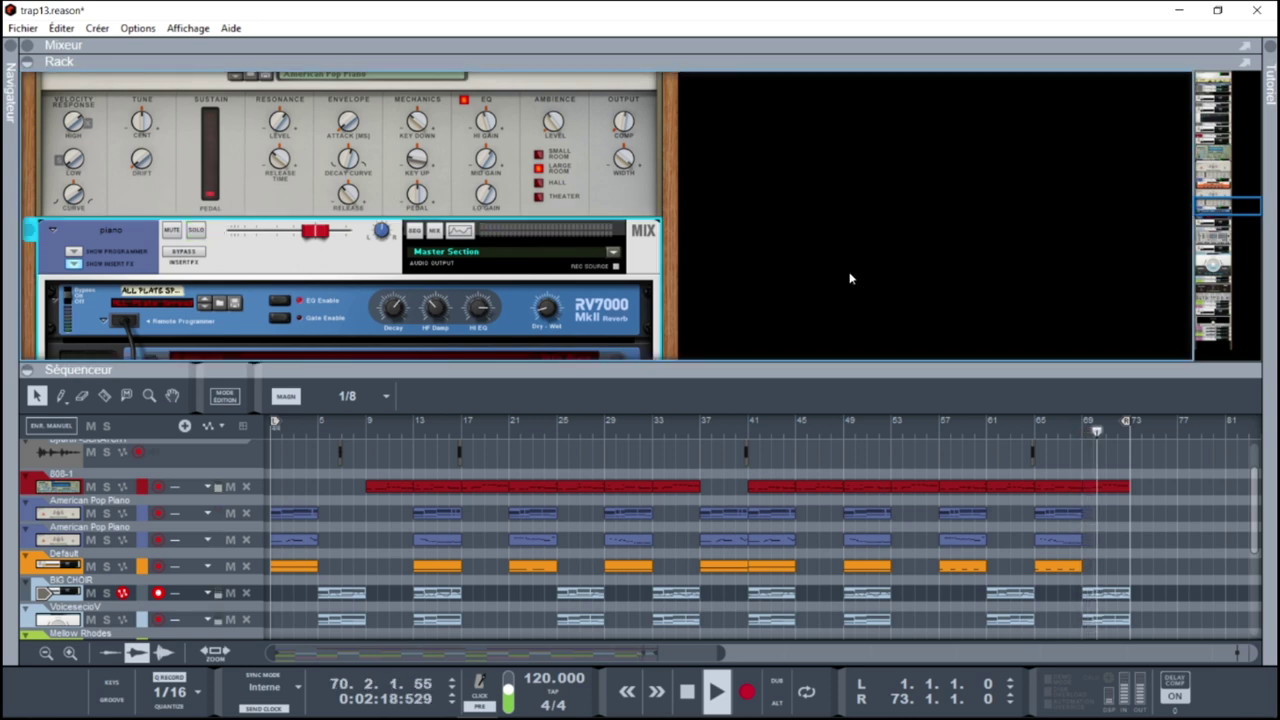
- Play the full mix from the start and show the rack at full height, down to the Scenic instrument of VoicesecioV
key("Return")
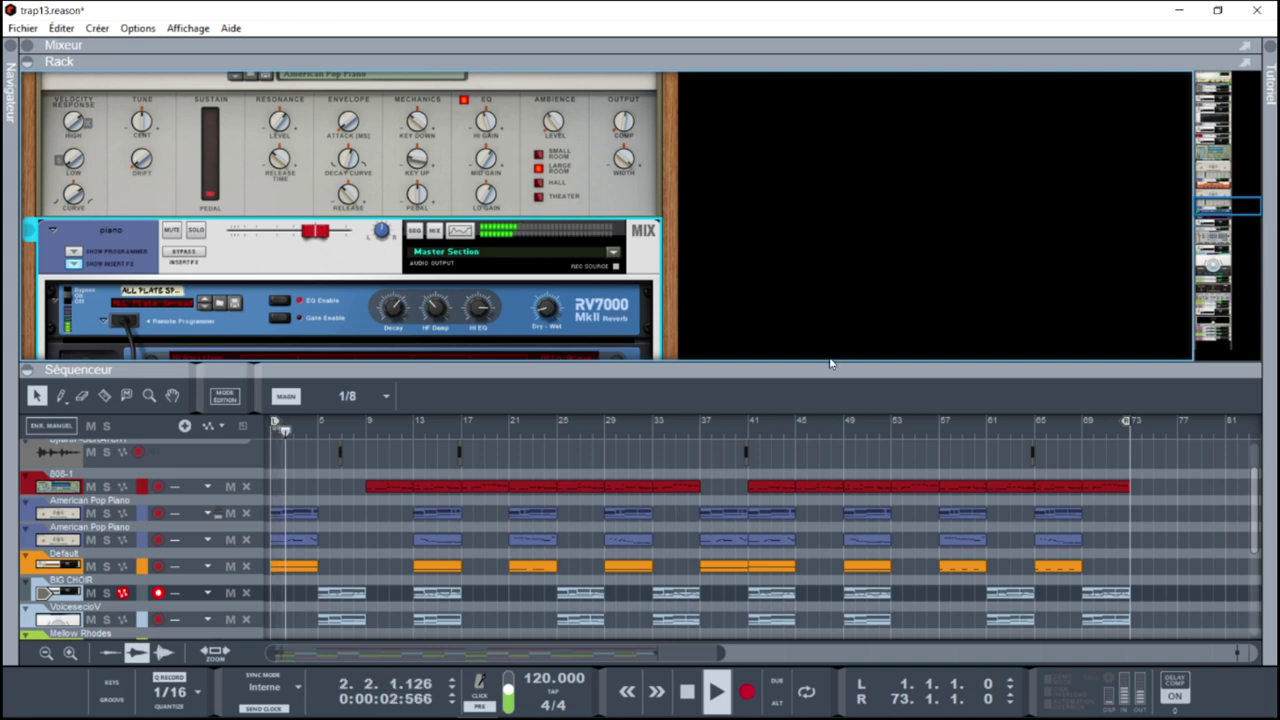
left_click_drag(830, 363, 835, 240)
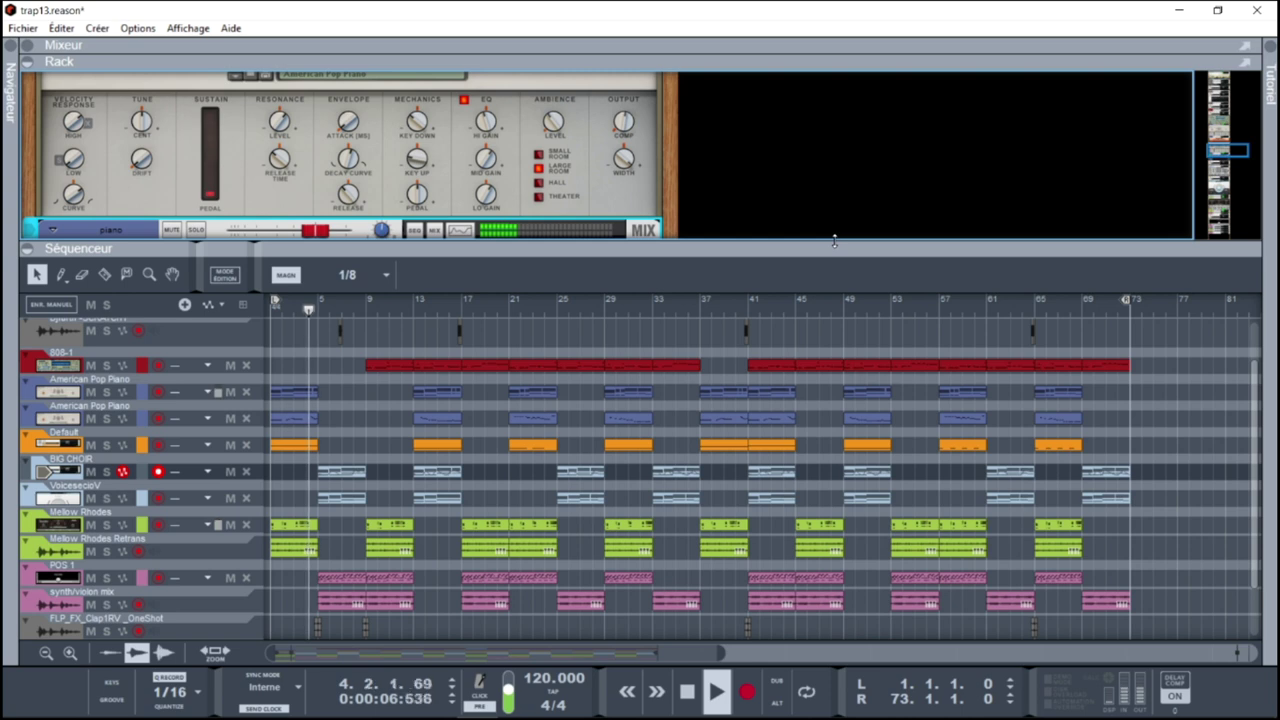
left_click_drag(835, 240, 829, 321)
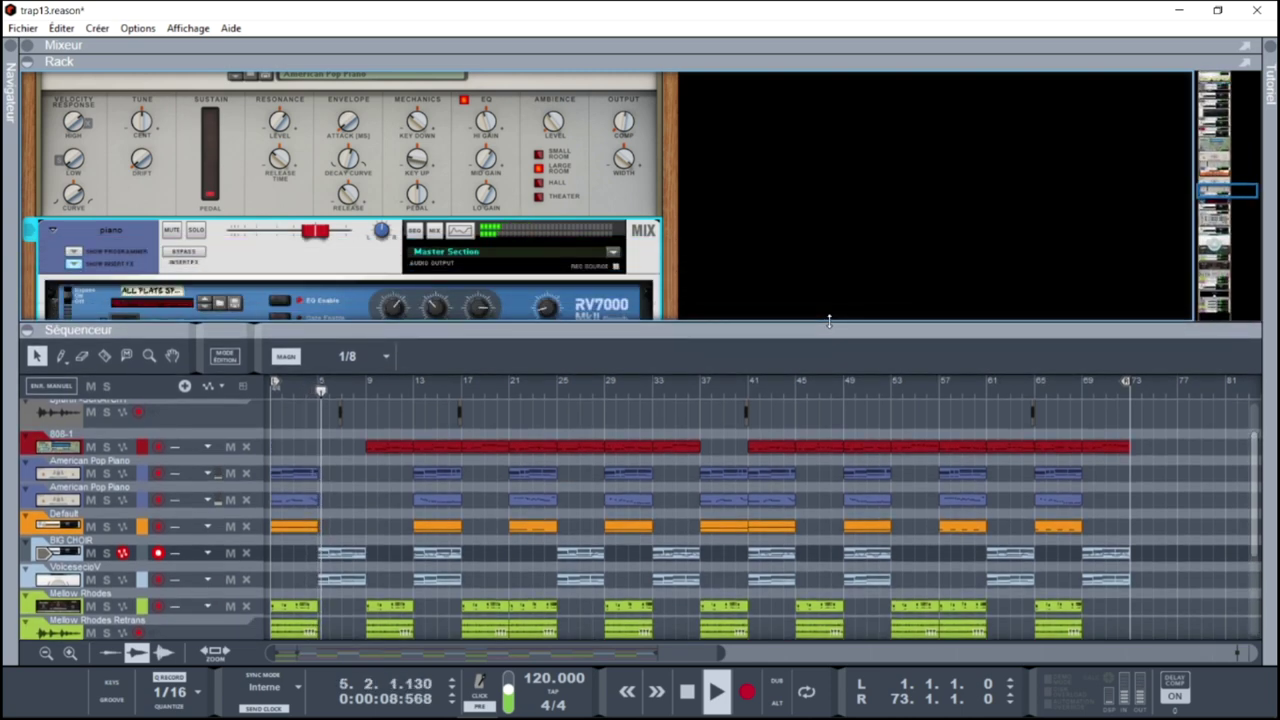
left_click(30, 332)
left_click_drag(1233, 226, 1235, 275)
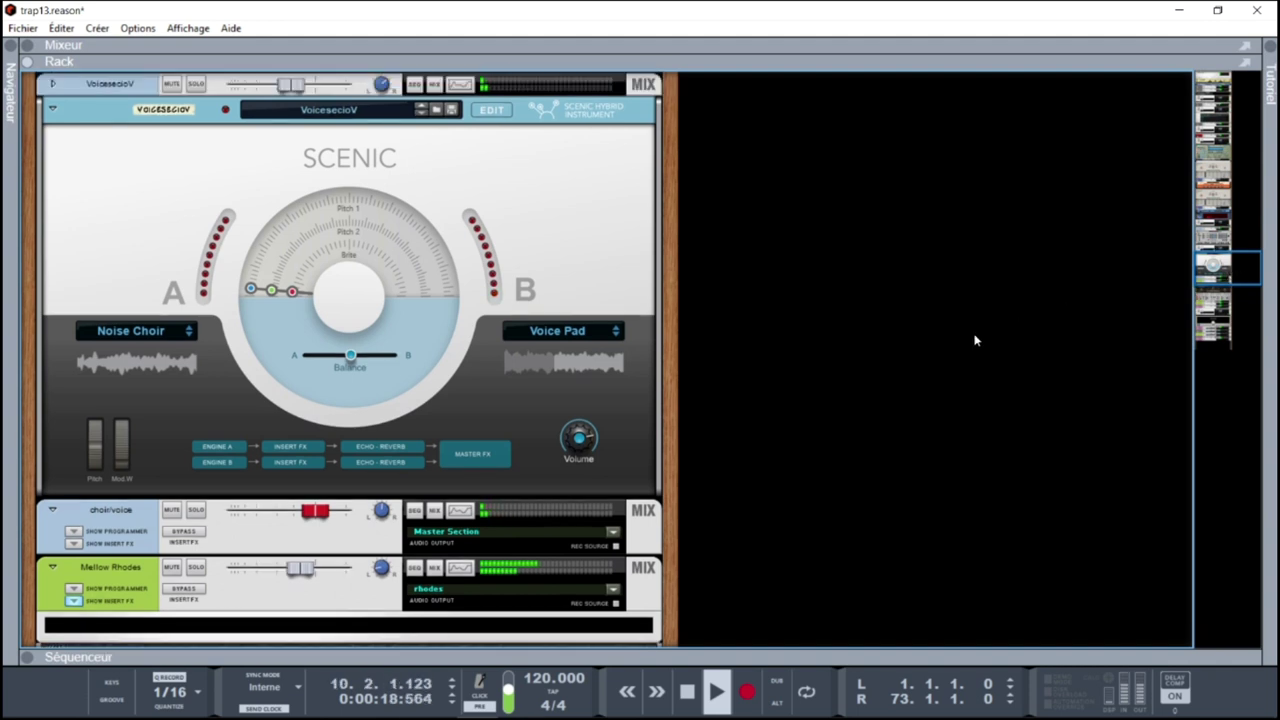
- Turn off the bypass of the Master Section's insert effects at the start of the rack
left_click_drag(1222, 262, 1171, 82)
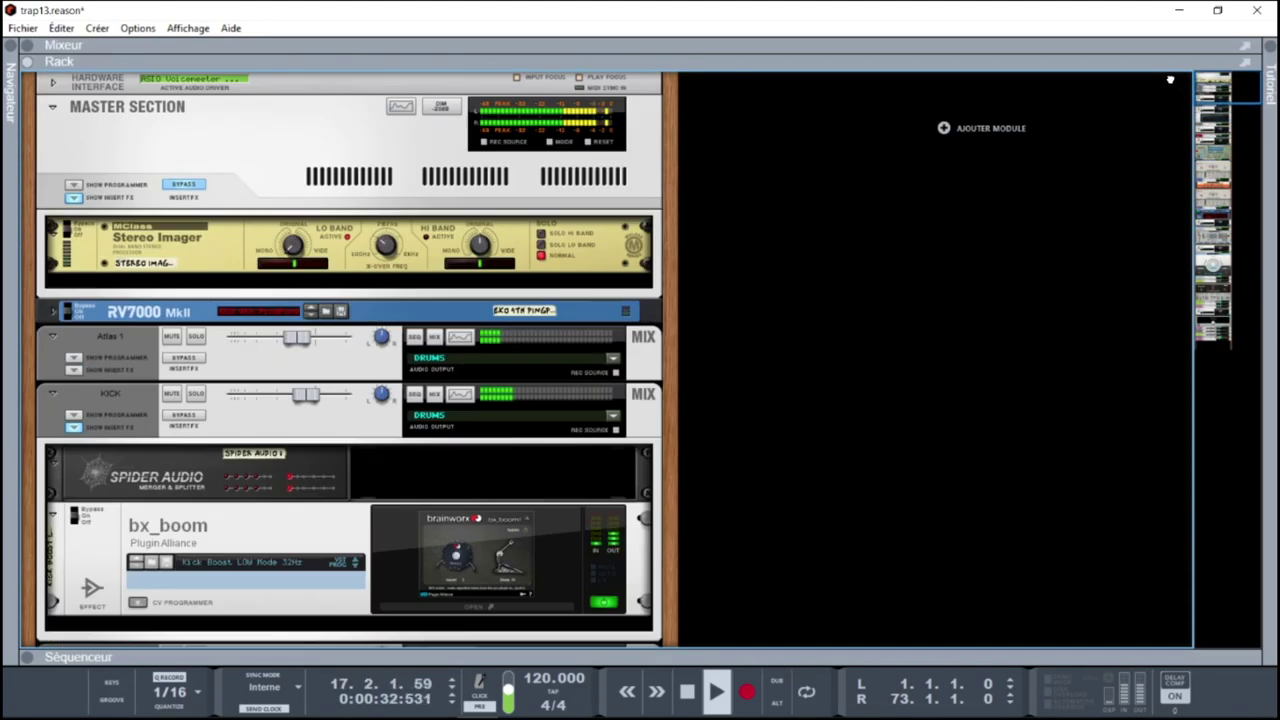
left_click(195, 188)
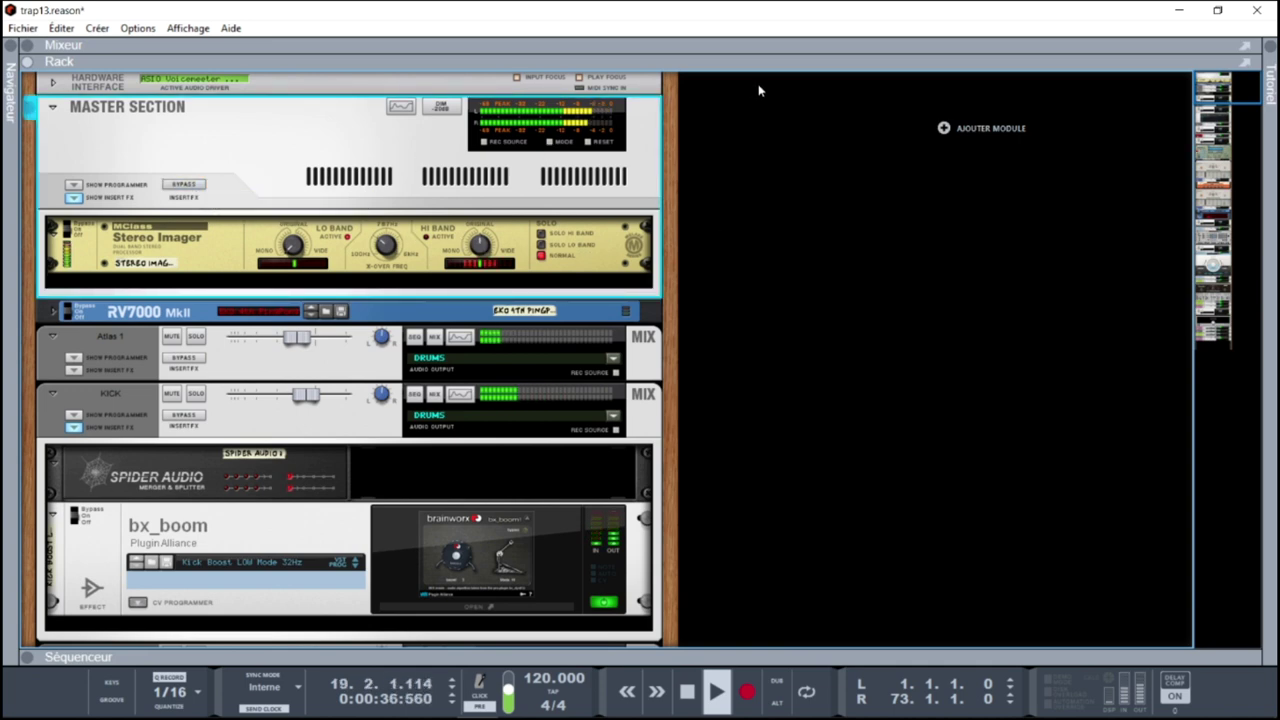
- Find the Atlas device in the rack after checking the mixer, open its window and expand the User folder in its browser
key("F5")
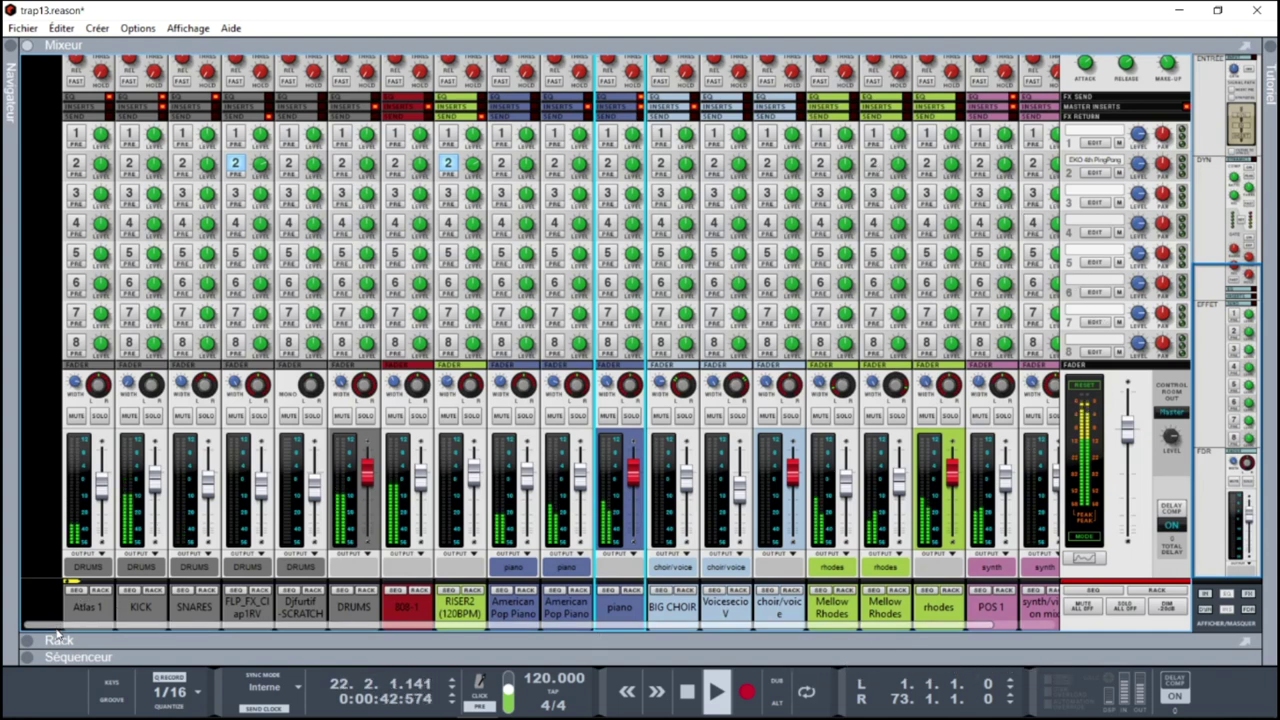
left_click(147, 591)
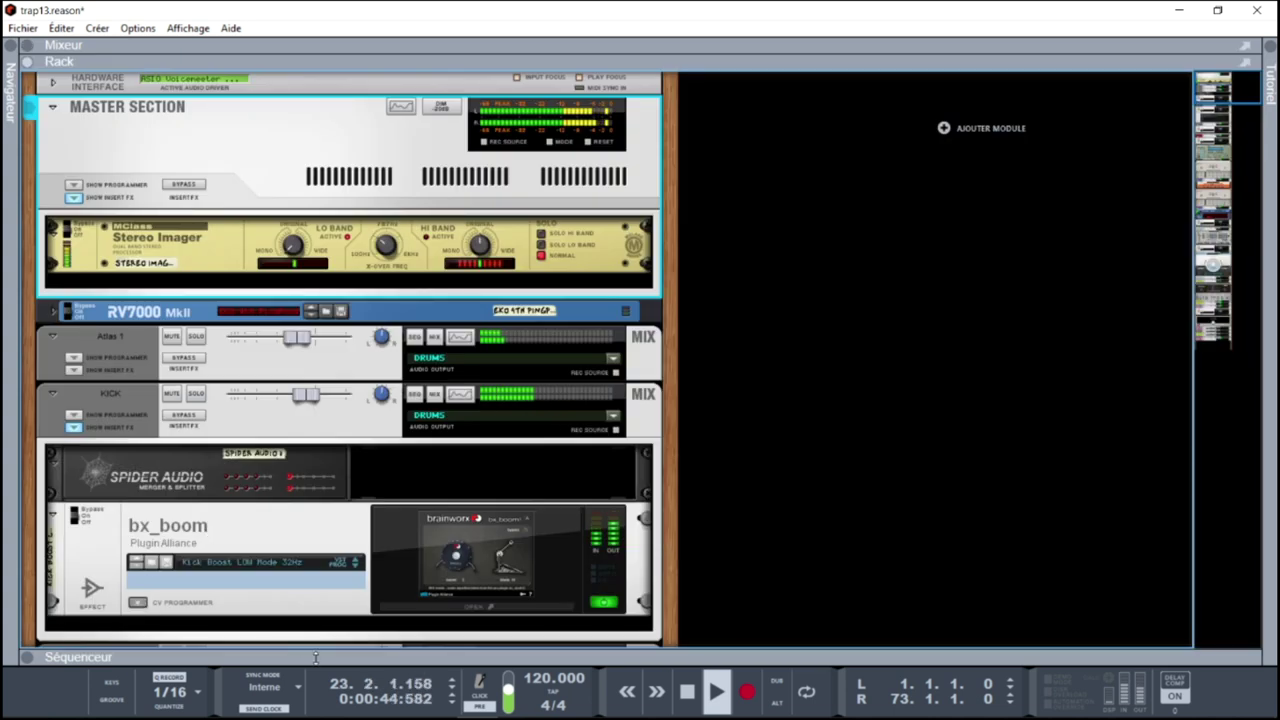
scroll(1213, 100, "down", 2)
scroll(1213, 100, "down", 7)
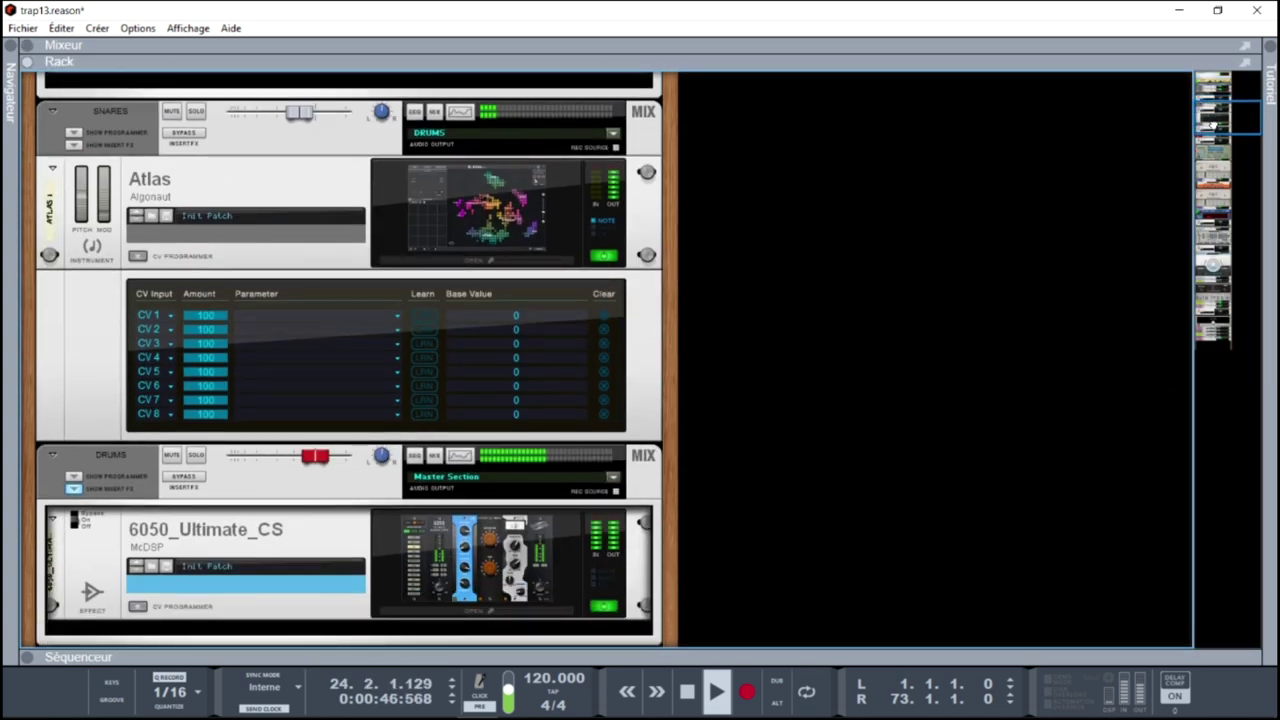
left_click(450, 262)
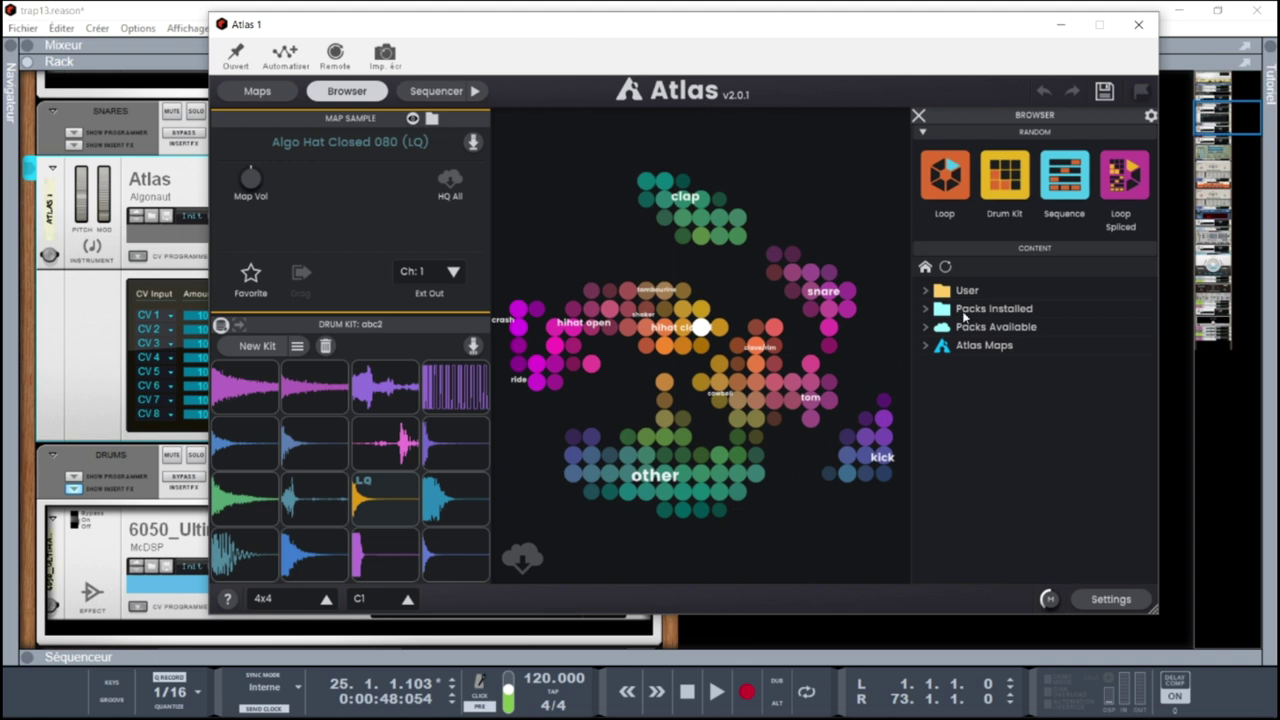
left_click(928, 291)
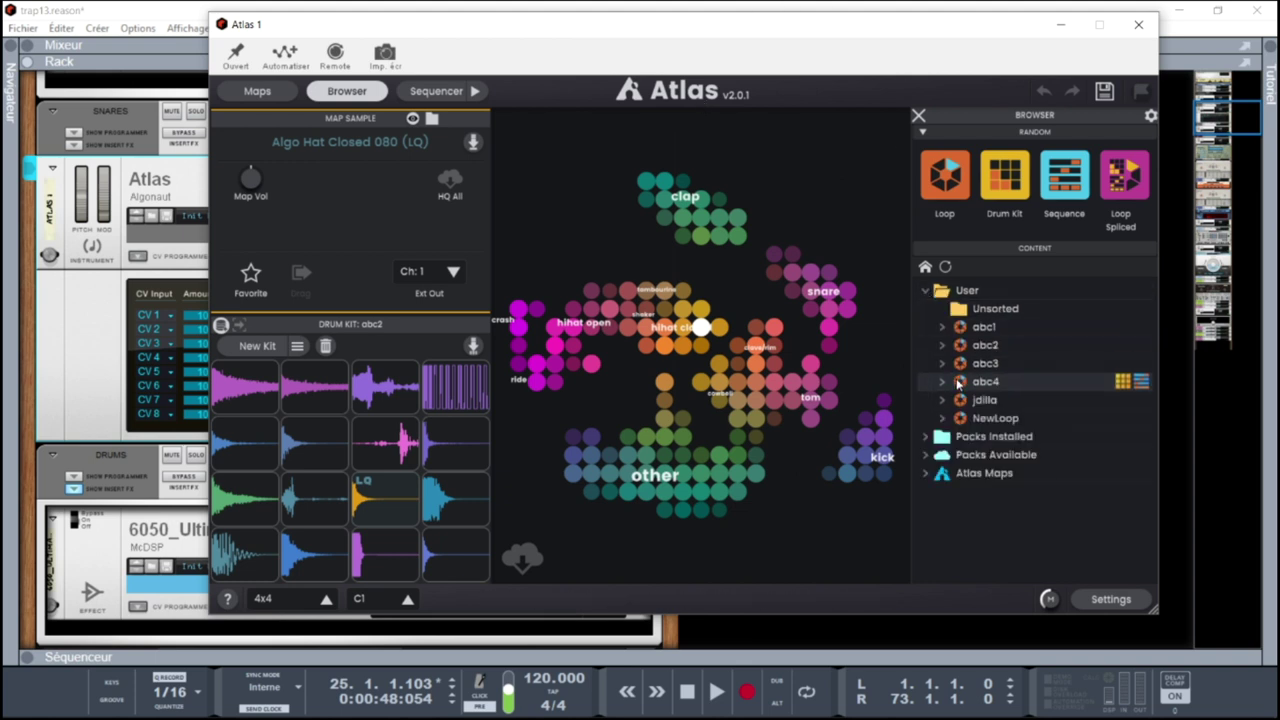
mouse_move(962, 419)
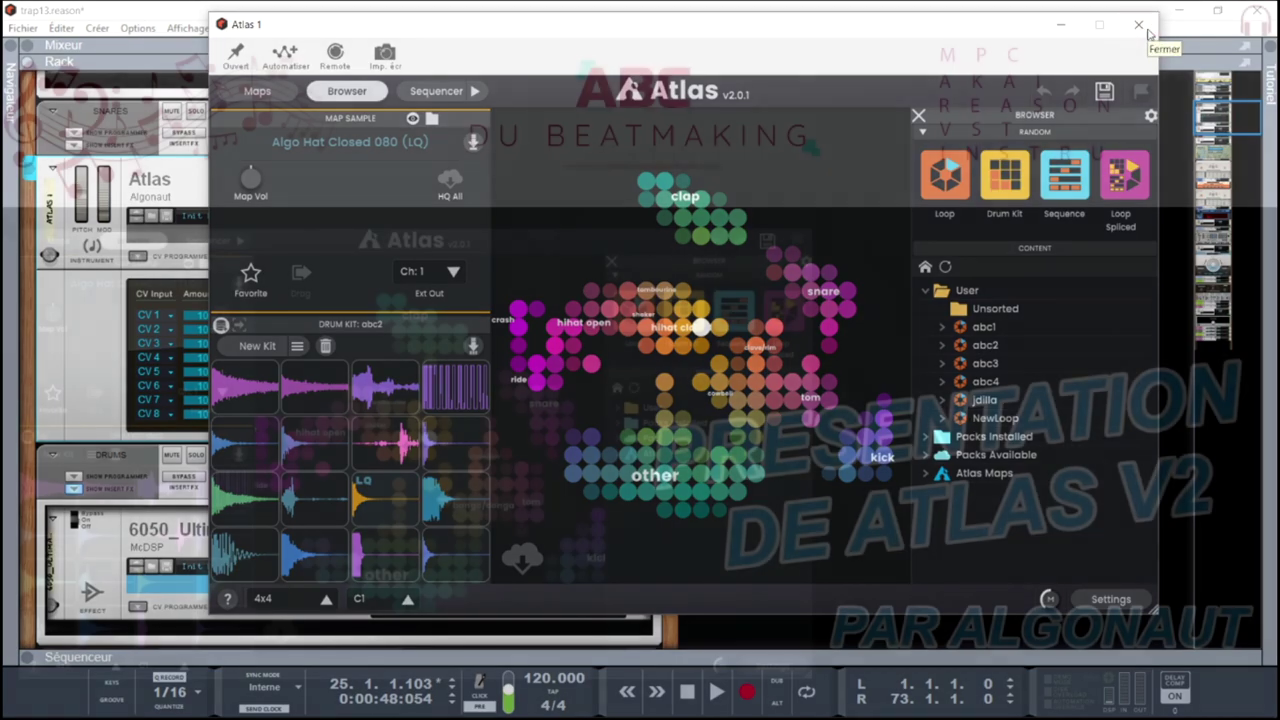